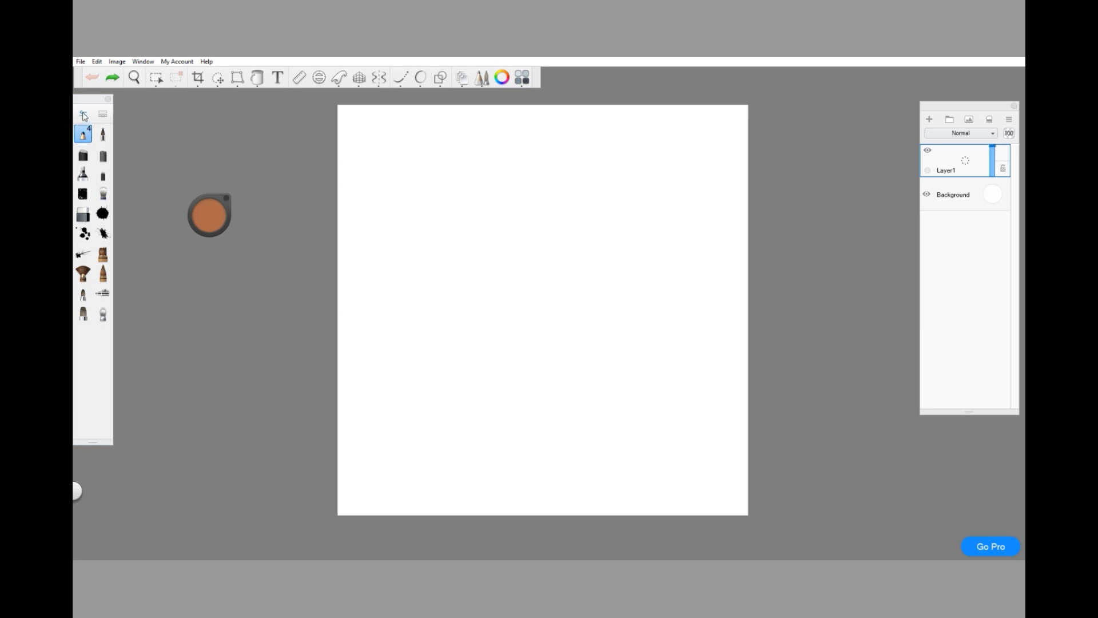
Review the basic and advanced brush properties of Pencil 4, entering a size of 4.0, and close the properties
{"action": "left_click", "coordinate": [83, 113]}
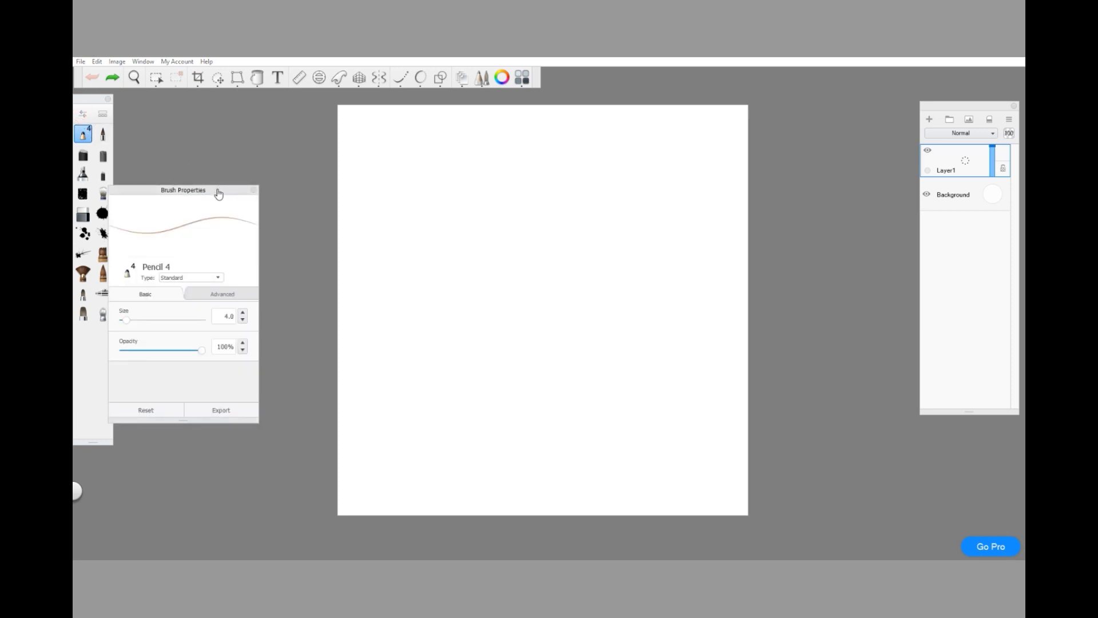
{"action": "left_click_drag", "start_coordinate": [218, 191], "coordinate": [292, 131]}
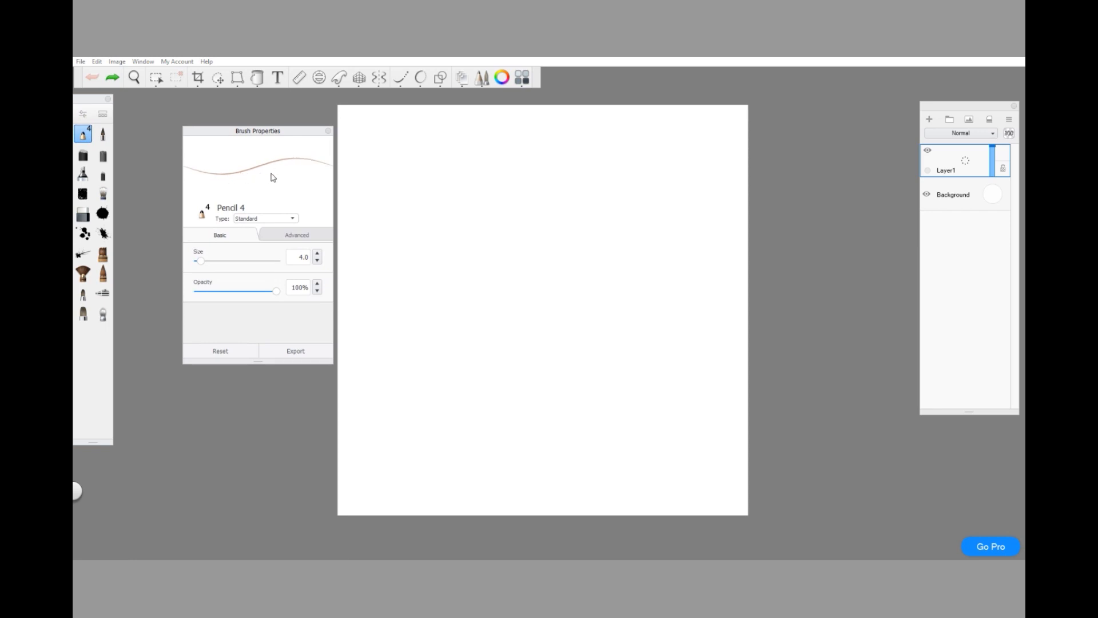
{"action": "mouse_move", "coordinate": [201, 260]}
{"action": "left_mouse_down"}
{"action": "mouse_move", "coordinate": [228, 261]}
{"action": "mouse_move", "coordinate": [200, 263]}
{"action": "left_mouse_up"}
{"action": "left_click", "coordinate": [308, 256]}
{"action": "double_click", "coordinate": [307, 257]}
{"action": "type", "text": "4.0"}
{"action": "left_click", "coordinate": [284, 235]}
{"action": "left_click", "coordinate": [251, 234]}
{"action": "left_click", "coordinate": [329, 131]}
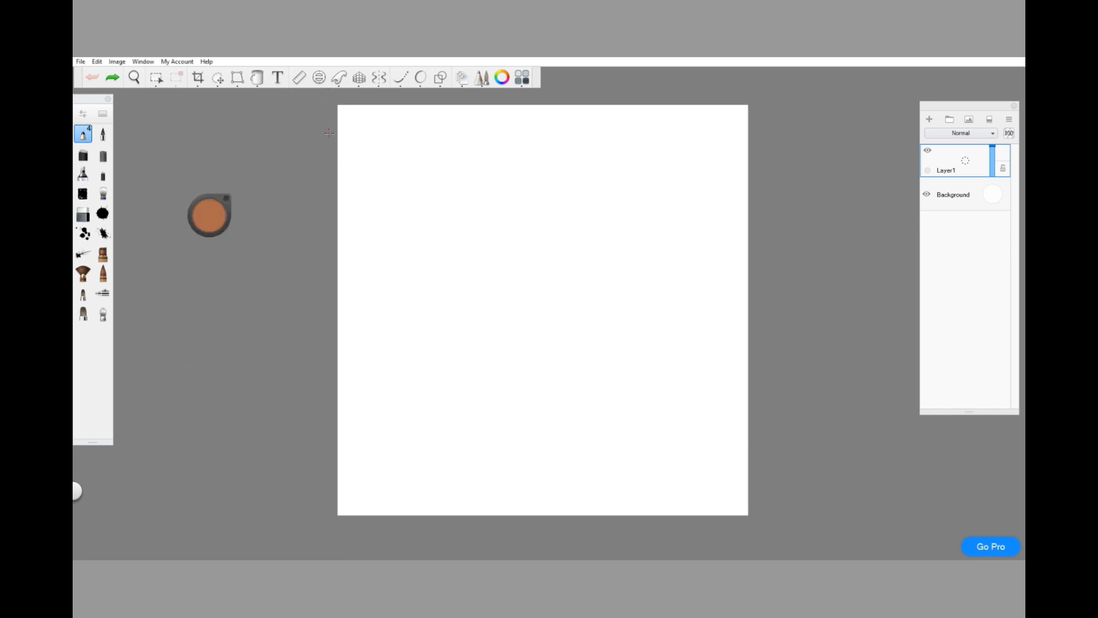
Open the Brush Library and lengthen it to show more brush sets
{"action": "left_click", "coordinate": [103, 112]}
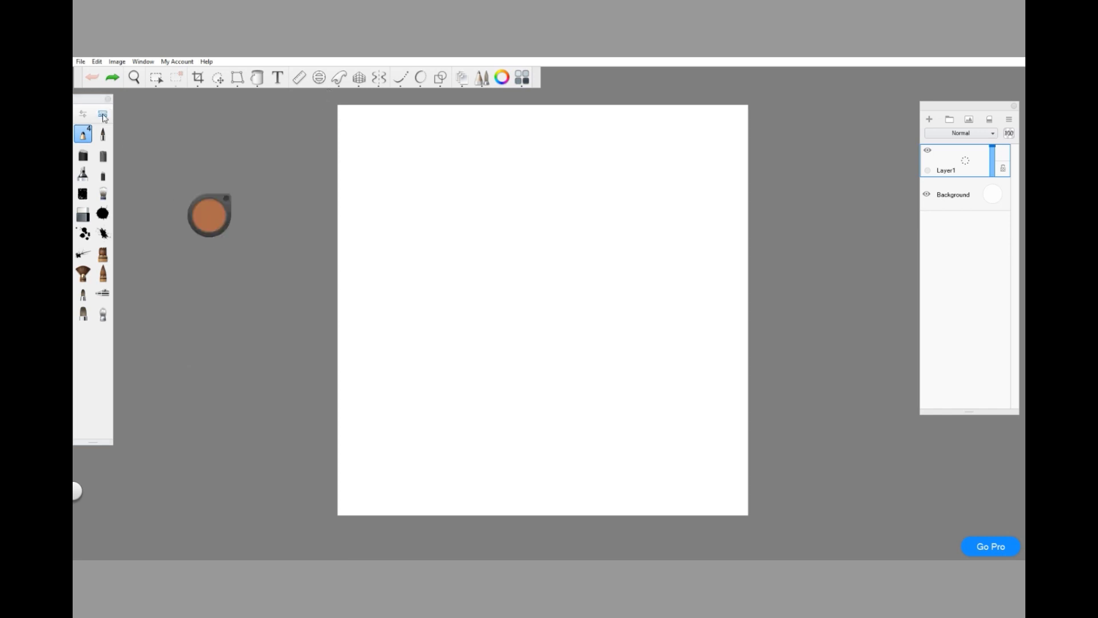
{"action": "left_click", "coordinate": [365, 236]}
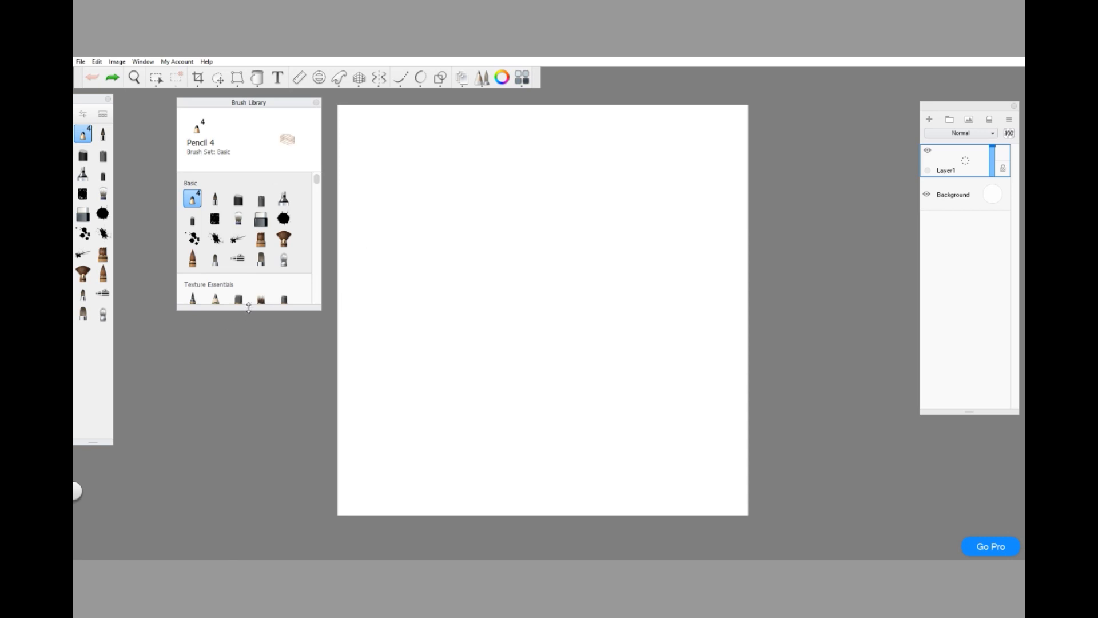
{"action": "left_click_drag", "start_coordinate": [249, 310], "coordinate": [256, 485]}
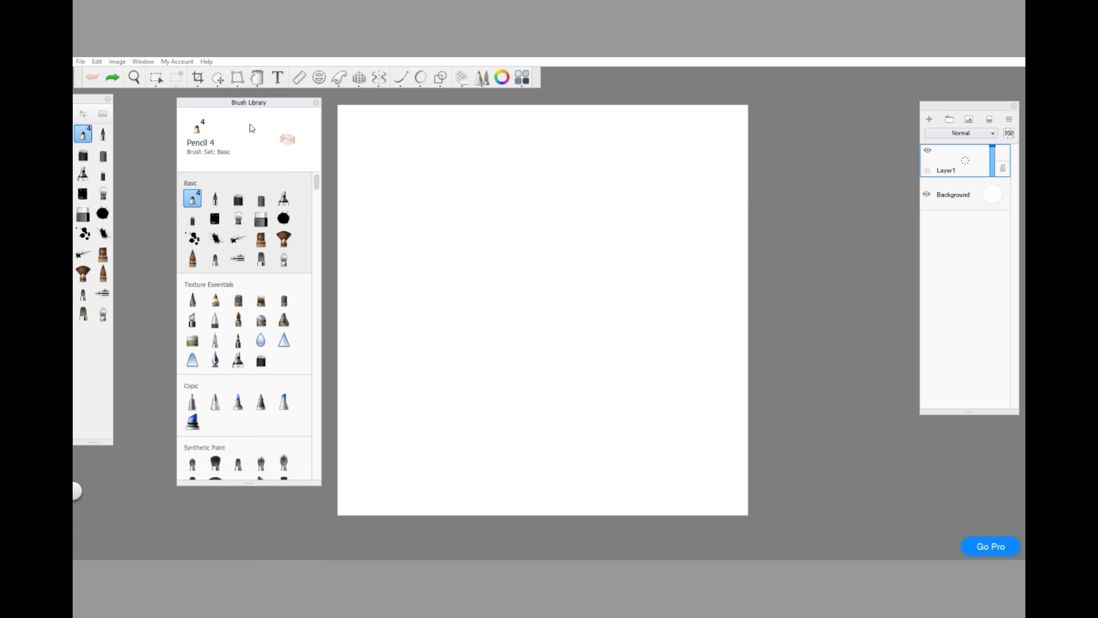
{"action": "left_click", "coordinate": [169, 61]}
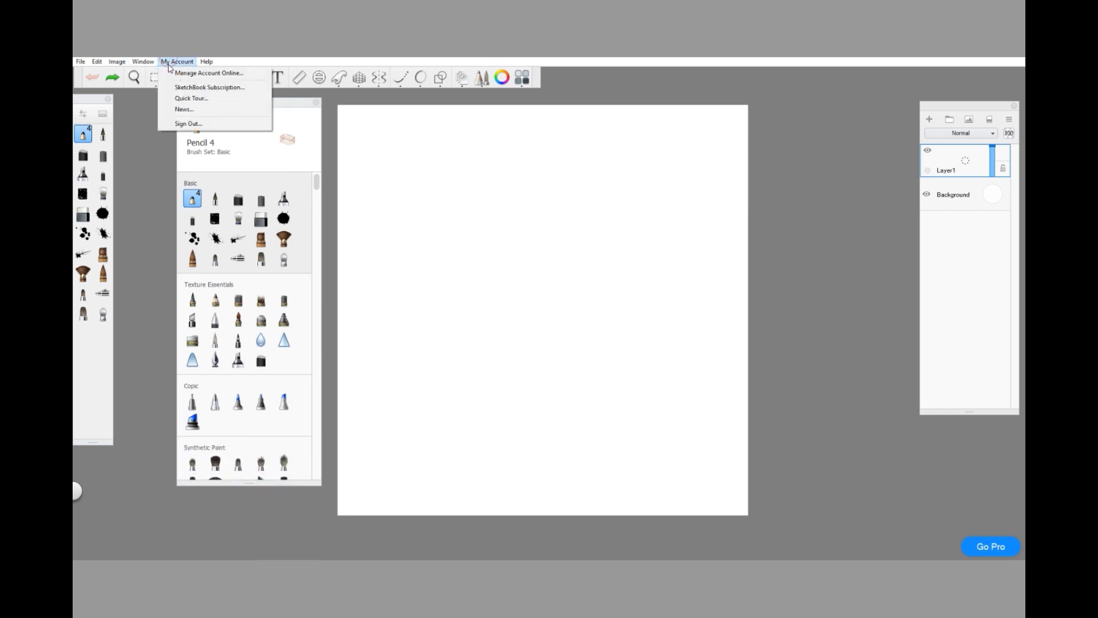
{"action": "mouse_move", "coordinate": [149, 65]}
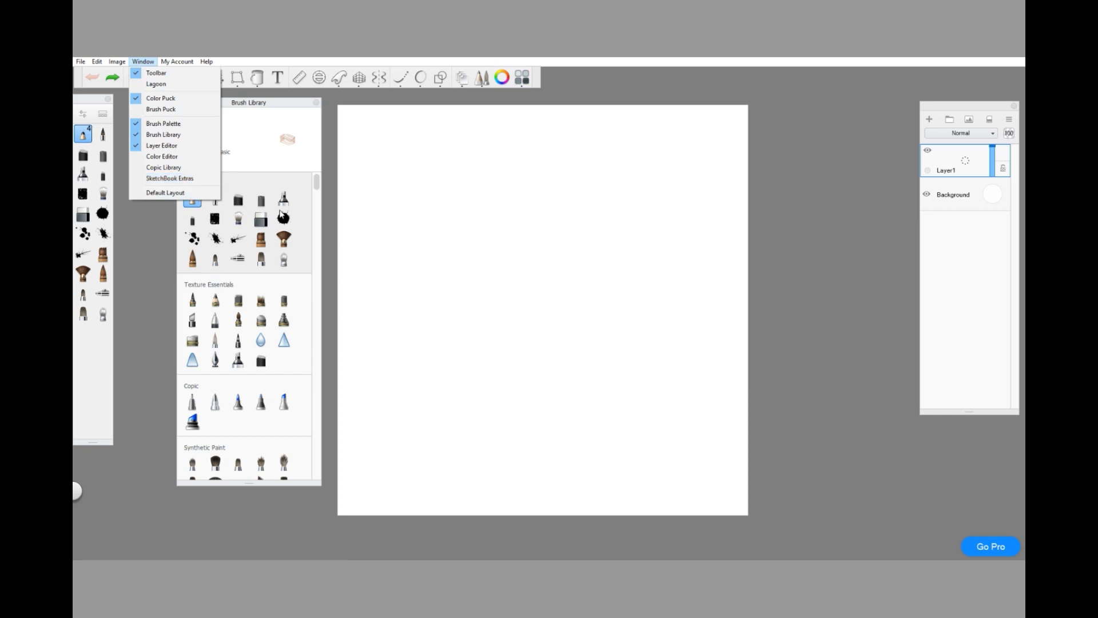
{"action": "left_click", "coordinate": [277, 102]}
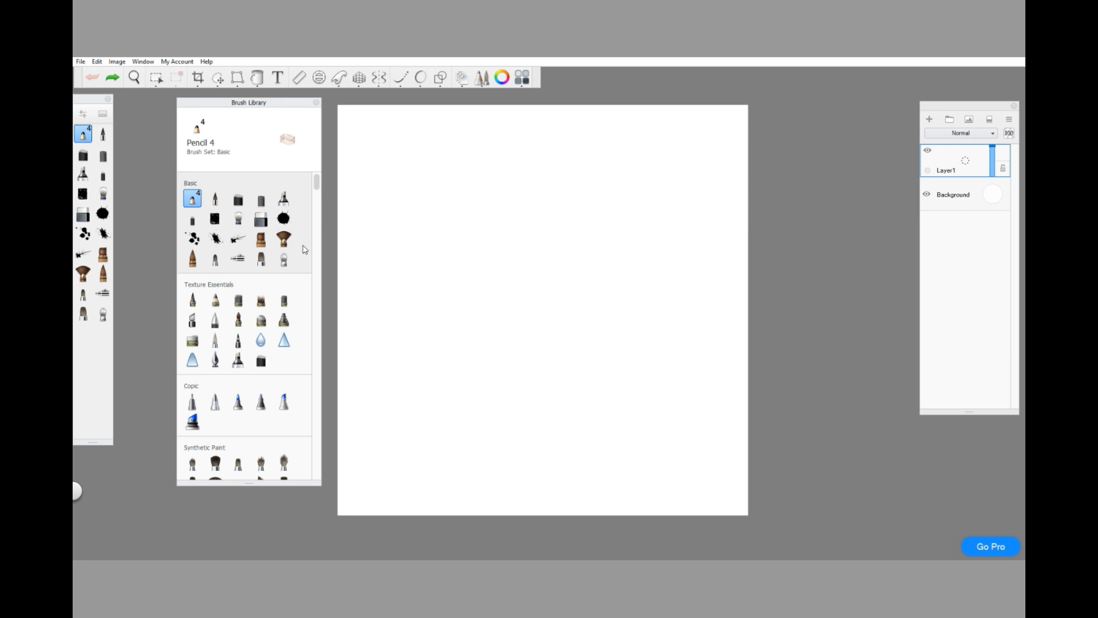
{"action": "left_click", "coordinate": [316, 180]}
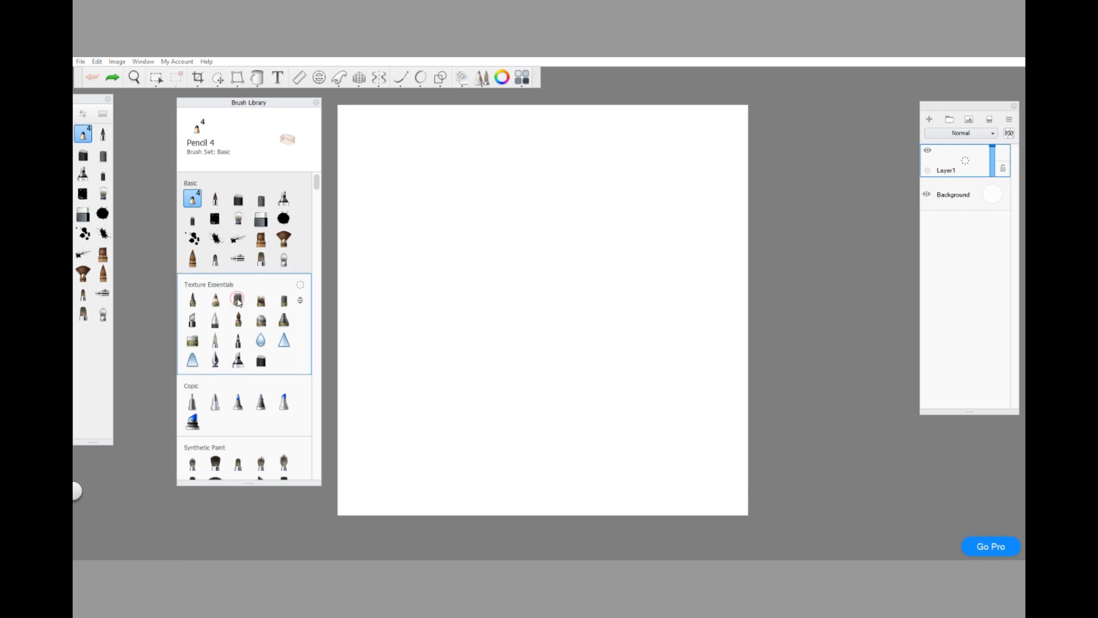
{"action": "mouse_move", "coordinate": [238, 299]}
{"action": "left_mouse_down"}
{"action": "mouse_move", "coordinate": [250, 274]}
{"action": "mouse_move", "coordinate": [251, 299]}
{"action": "mouse_move", "coordinate": [220, 304]}
{"action": "mouse_move", "coordinate": [252, 322]}
{"action": "mouse_move", "coordinate": [93, 350]}
{"action": "mouse_move", "coordinate": [210, 252]}
{"action": "mouse_move", "coordinate": [214, 224]}
{"action": "mouse_move", "coordinate": [123, 331]}
{"action": "mouse_move", "coordinate": [93, 333]}
{"action": "mouse_move", "coordinate": [295, 224]}
{"action": "mouse_move", "coordinate": [217, 339]}
{"action": "left_mouse_up"}
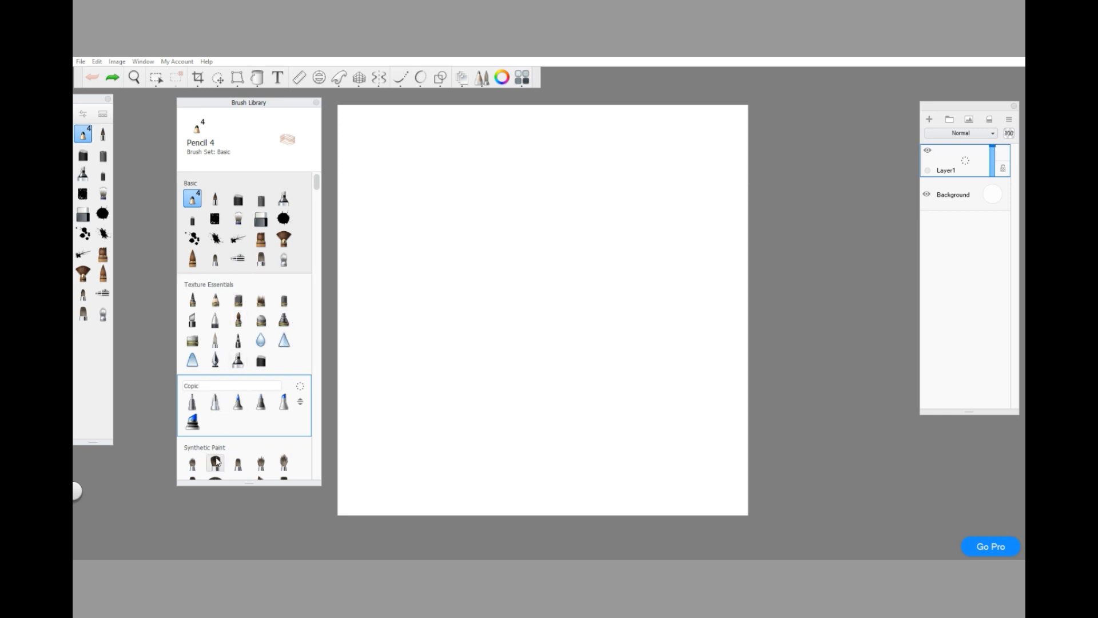
Try the Speckled brush from the Texture Essentials set with two strokes on the canvas and undo them
{"action": "left_click", "coordinate": [260, 301]}
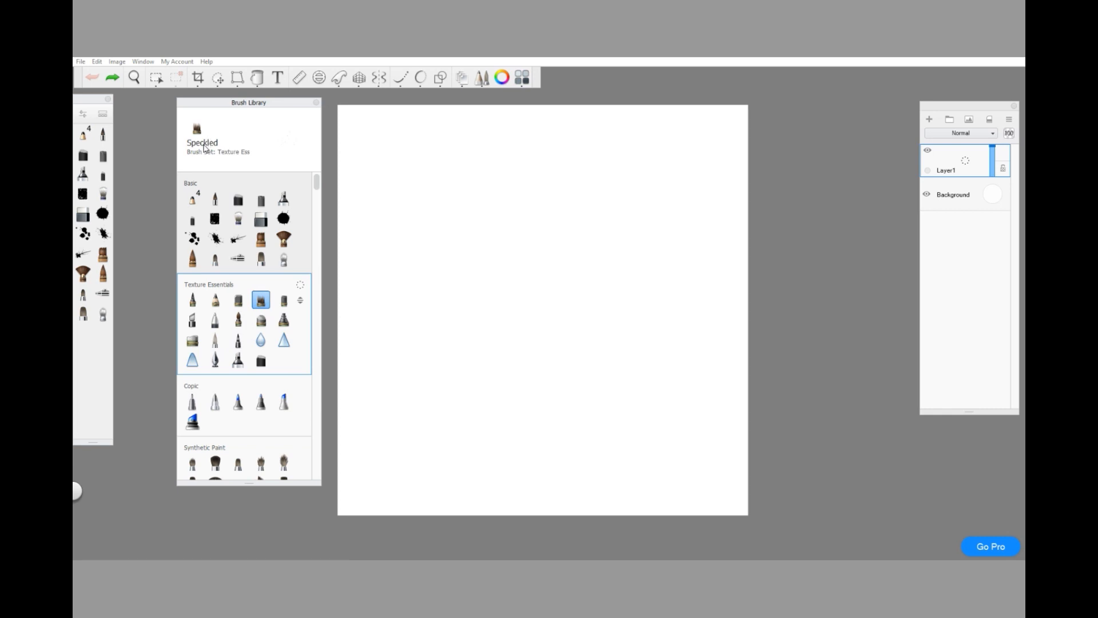
{"action": "mouse_move", "coordinate": [411, 196]}
{"action": "left_mouse_down"}
{"action": "mouse_move", "coordinate": [431, 224]}
{"action": "mouse_move", "coordinate": [464, 255]}
{"action": "mouse_move", "coordinate": [492, 330]}
{"action": "left_mouse_up"}
{"action": "mouse_move", "coordinate": [446, 238]}
{"action": "left_mouse_down"}
{"action": "mouse_move", "coordinate": [488, 299]}
{"action": "mouse_move", "coordinate": [543, 228]}
{"action": "left_mouse_up"}
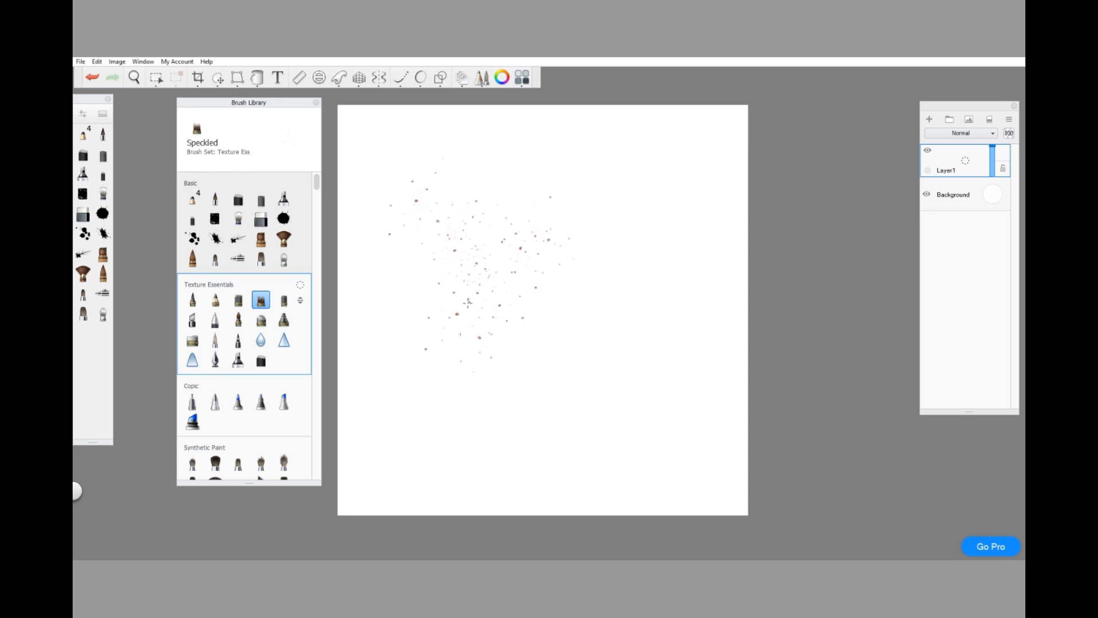
{"action": "left_click", "coordinate": [95, 77]}
{"action": "left_click", "coordinate": [96, 77]}
Select the Cloud Block 2 brush from the Free Fantasy Art Set in the Brush Library
{"action": "left_click_drag", "start_coordinate": [317, 182], "coordinate": [319, 200]}
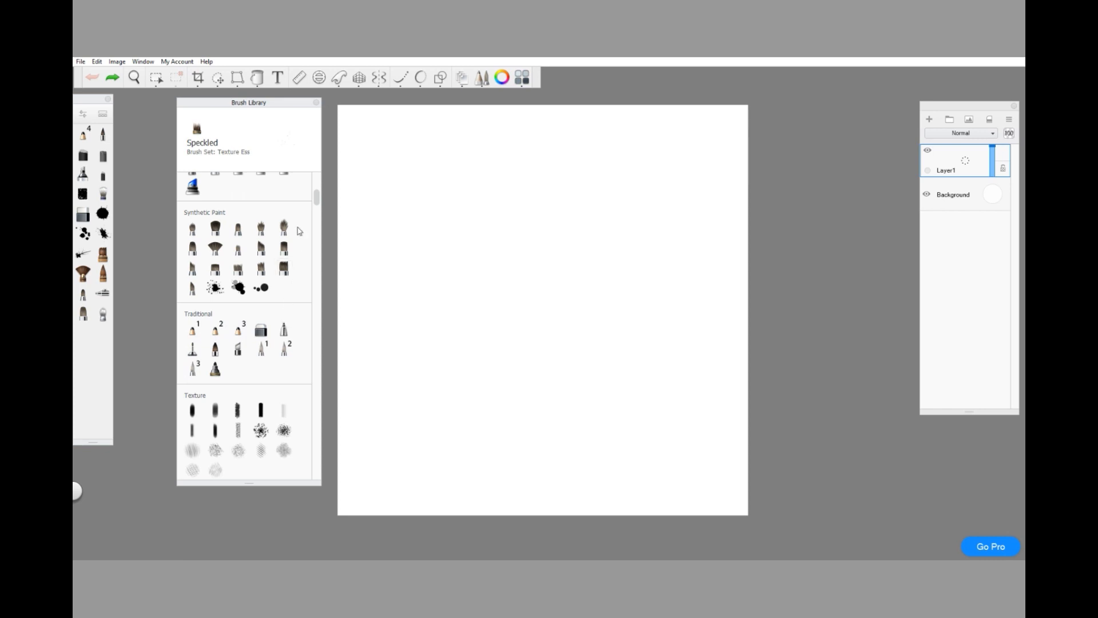
{"action": "left_click_drag", "start_coordinate": [318, 198], "coordinate": [317, 217]}
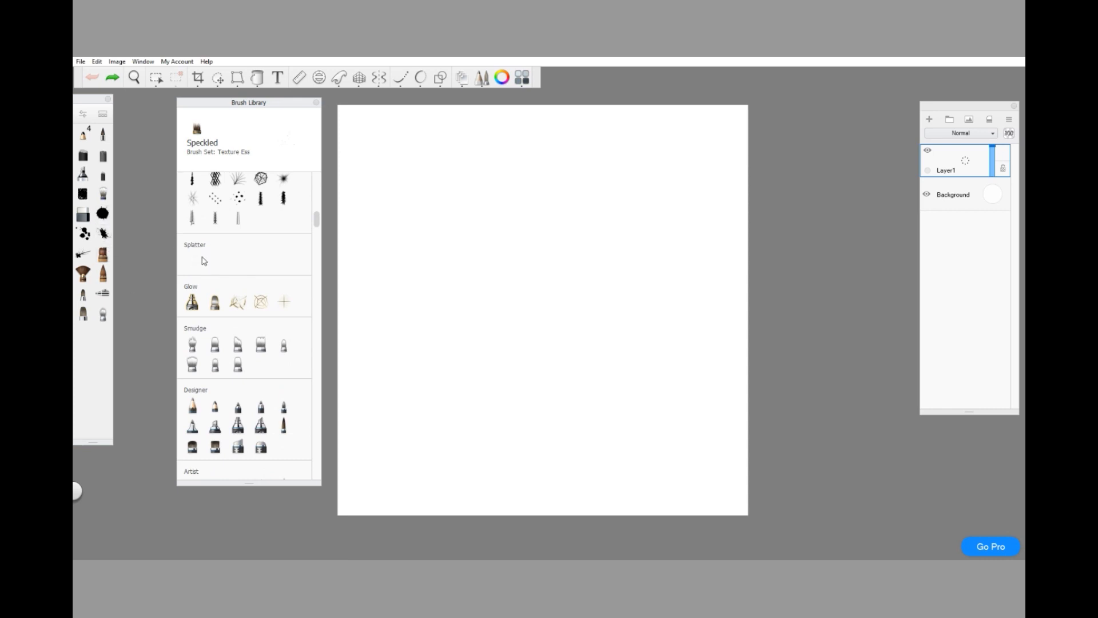
{"action": "left_click_drag", "start_coordinate": [318, 220], "coordinate": [318, 246]}
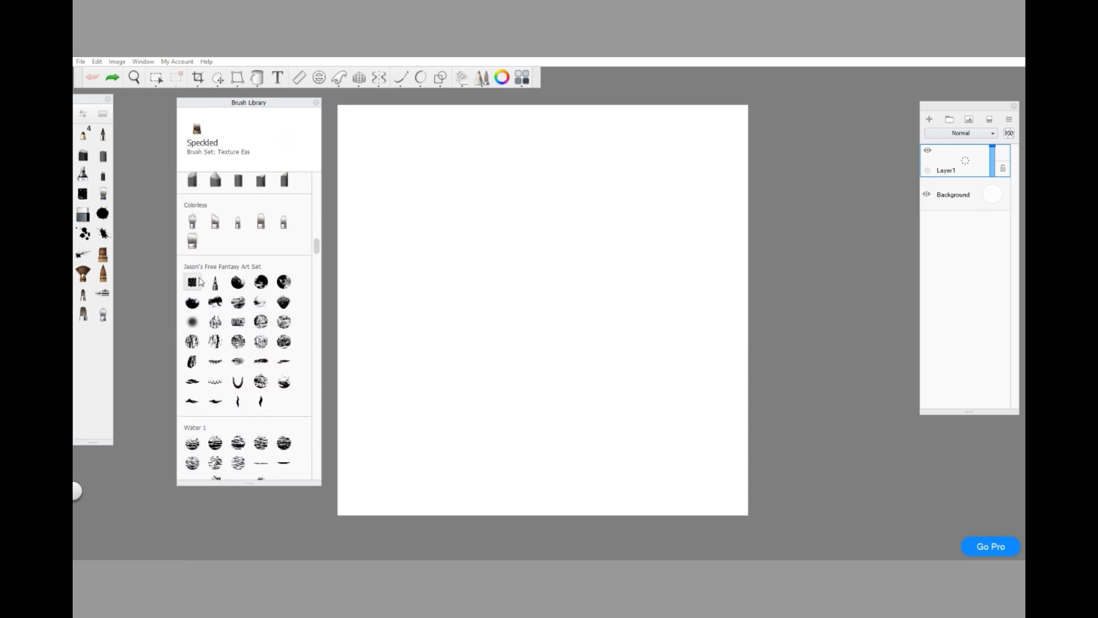
{"action": "left_click", "coordinate": [261, 281]}
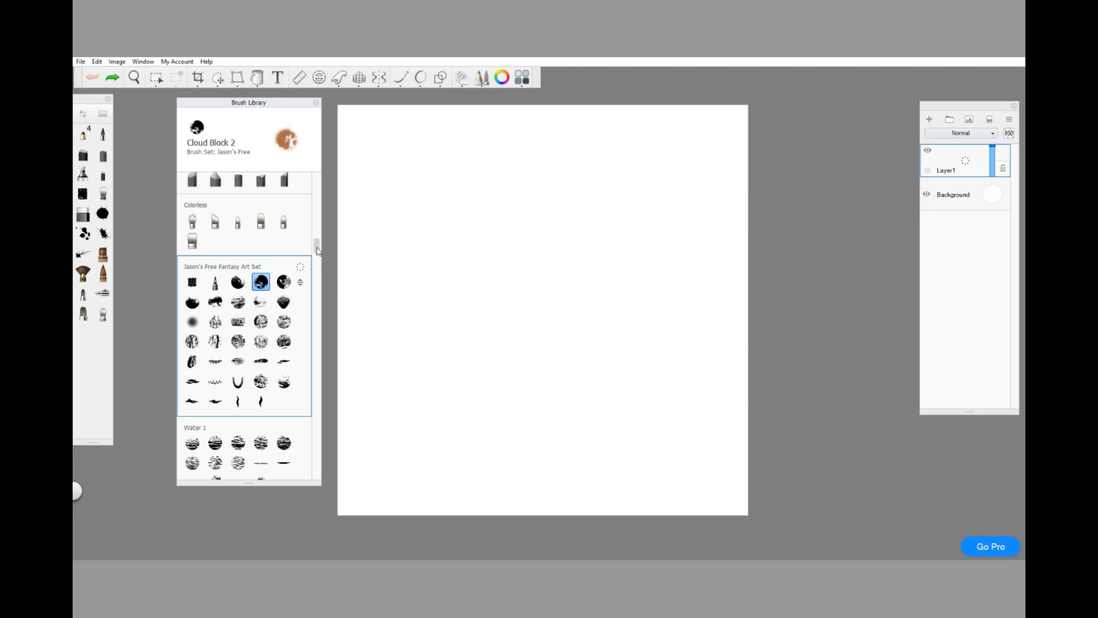
Look through the remaining Brush Library sets, from Toothpaste down to Sumi-e, and close the library
{"action": "left_click_drag", "start_coordinate": [318, 250], "coordinate": [322, 264]}
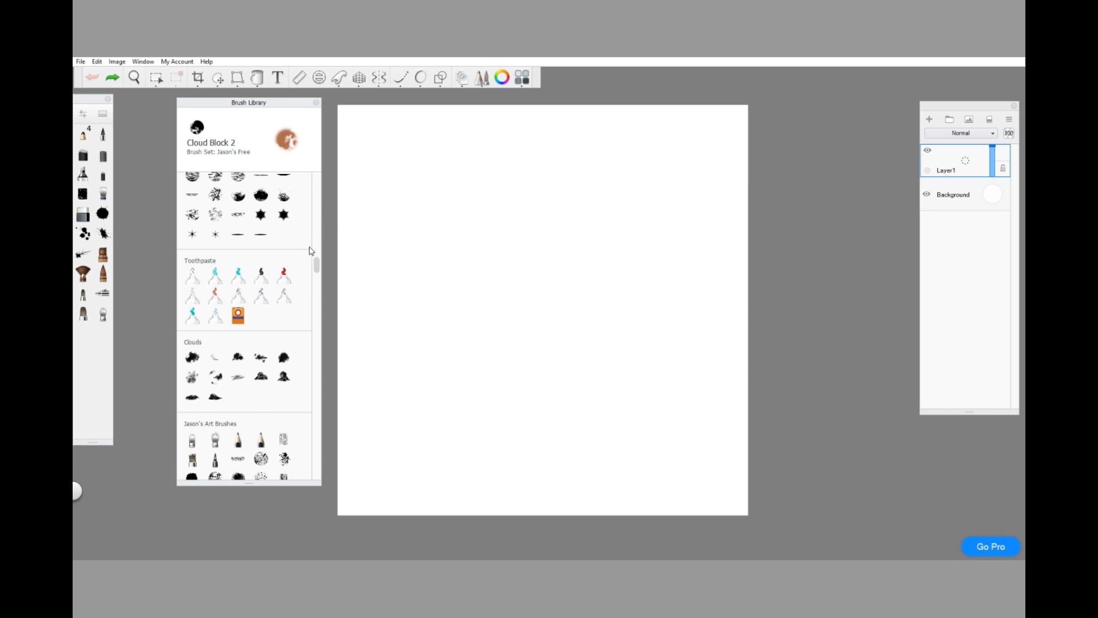
{"action": "scroll", "coordinate": [320, 267], "scroll_direction": "down", "scroll_amount": 5}
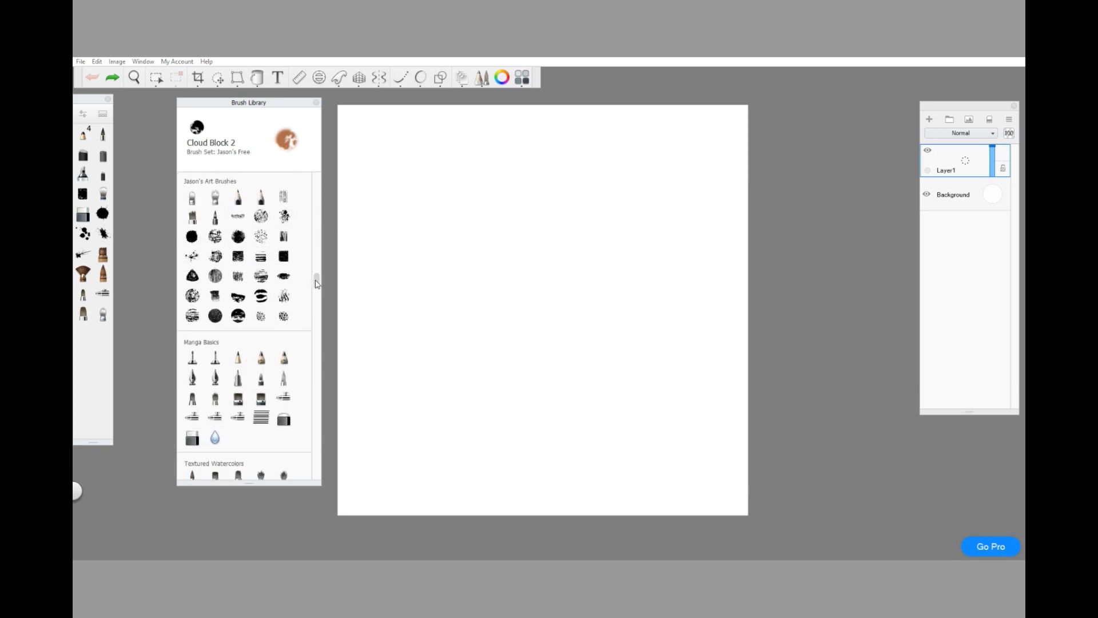
{"action": "scroll", "coordinate": [318, 285], "scroll_direction": "down", "scroll_amount": 1}
{"action": "scroll", "coordinate": [318, 286], "scroll_direction": "down", "scroll_amount": 4}
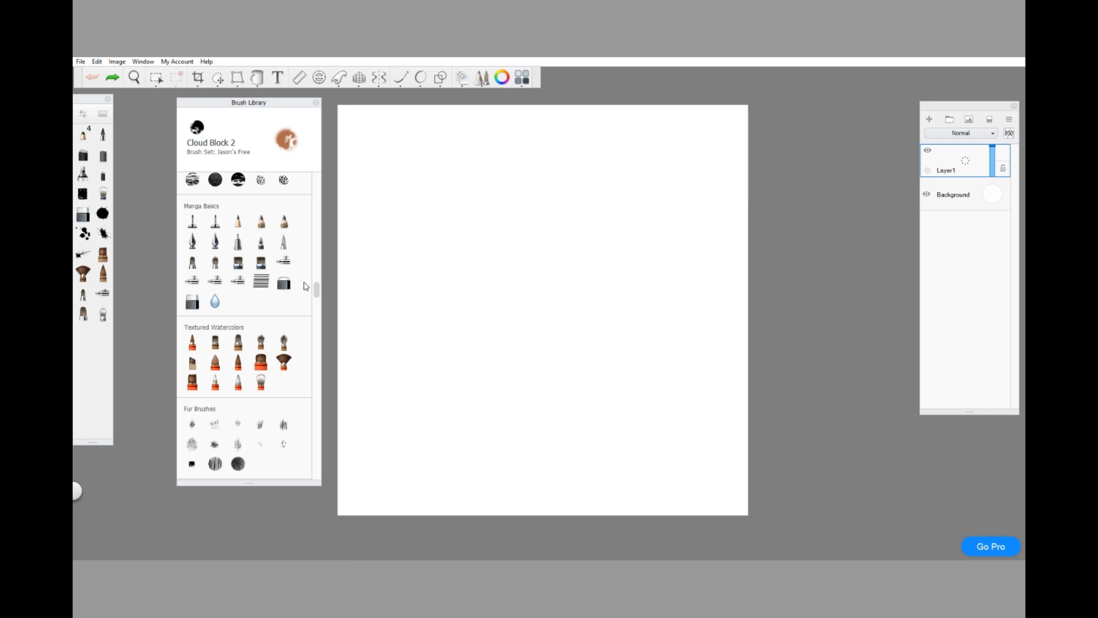
{"action": "scroll", "coordinate": [318, 288], "scroll_direction": "down", "scroll_amount": 3}
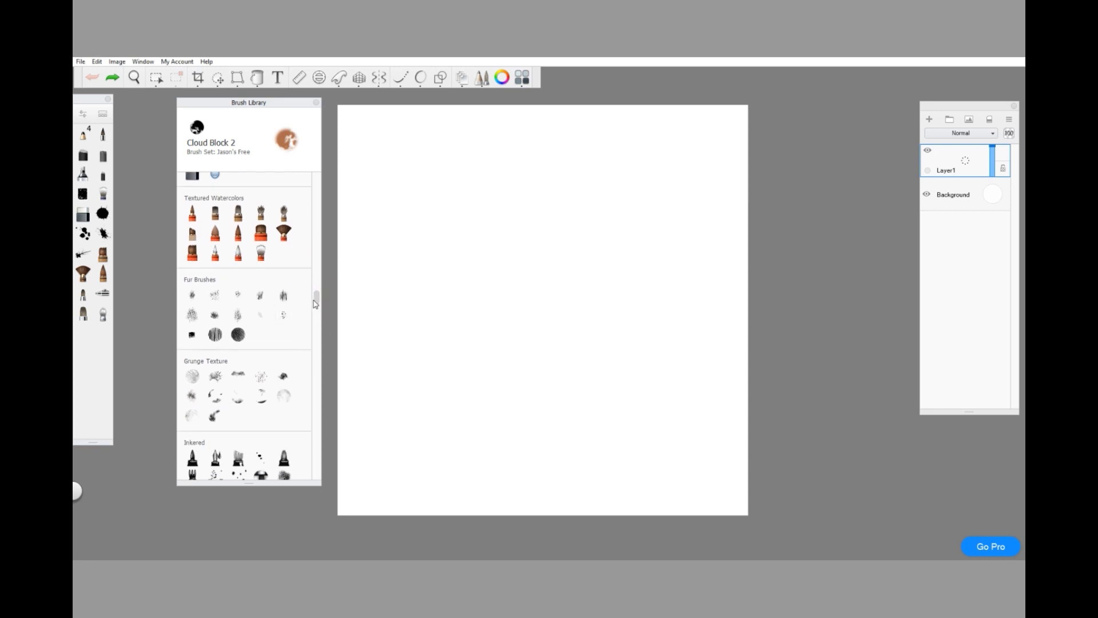
{"action": "left_click_drag", "start_coordinate": [316, 297], "coordinate": [319, 316]}
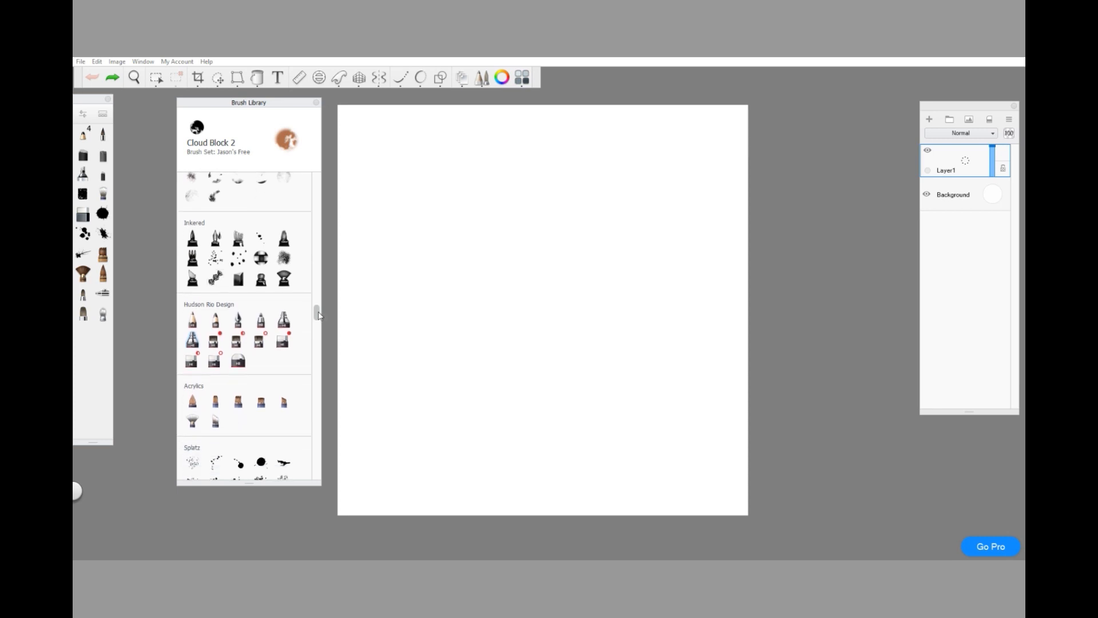
{"action": "scroll", "coordinate": [318, 314], "scroll_direction": "up", "scroll_amount": 1}
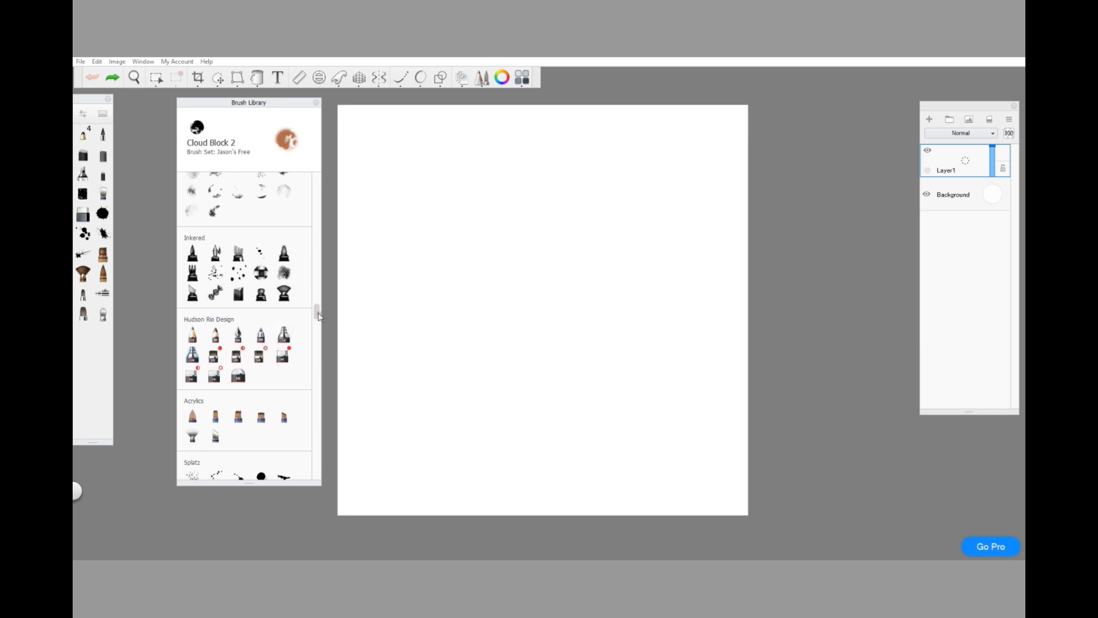
{"action": "scroll", "coordinate": [318, 318], "scroll_direction": "down", "scroll_amount": 3}
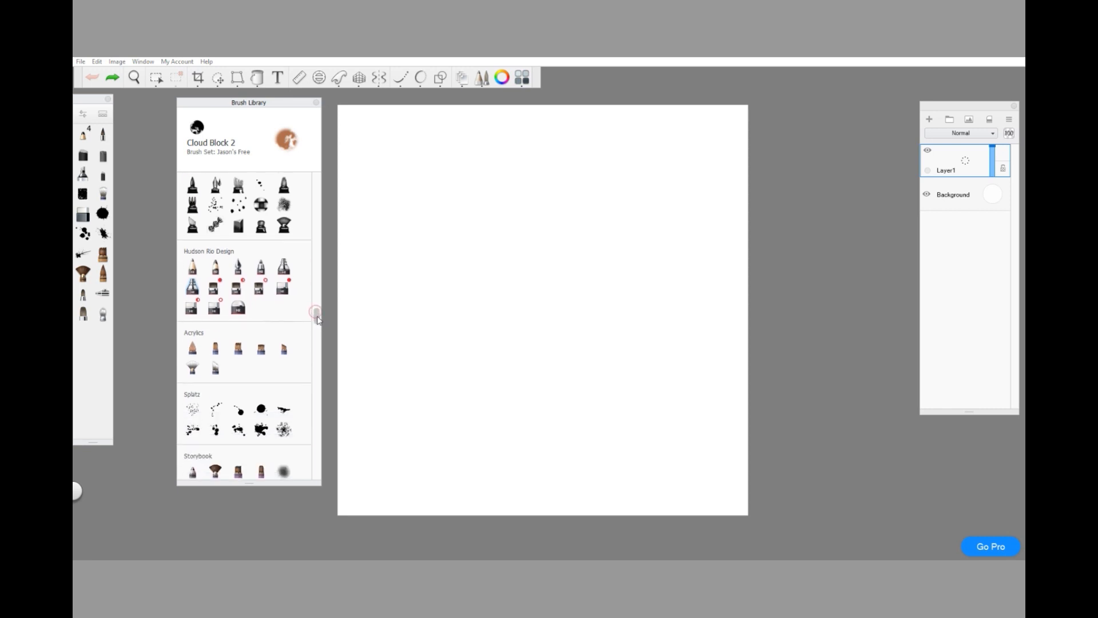
{"action": "scroll", "coordinate": [318, 321], "scroll_direction": "down", "scroll_amount": 3}
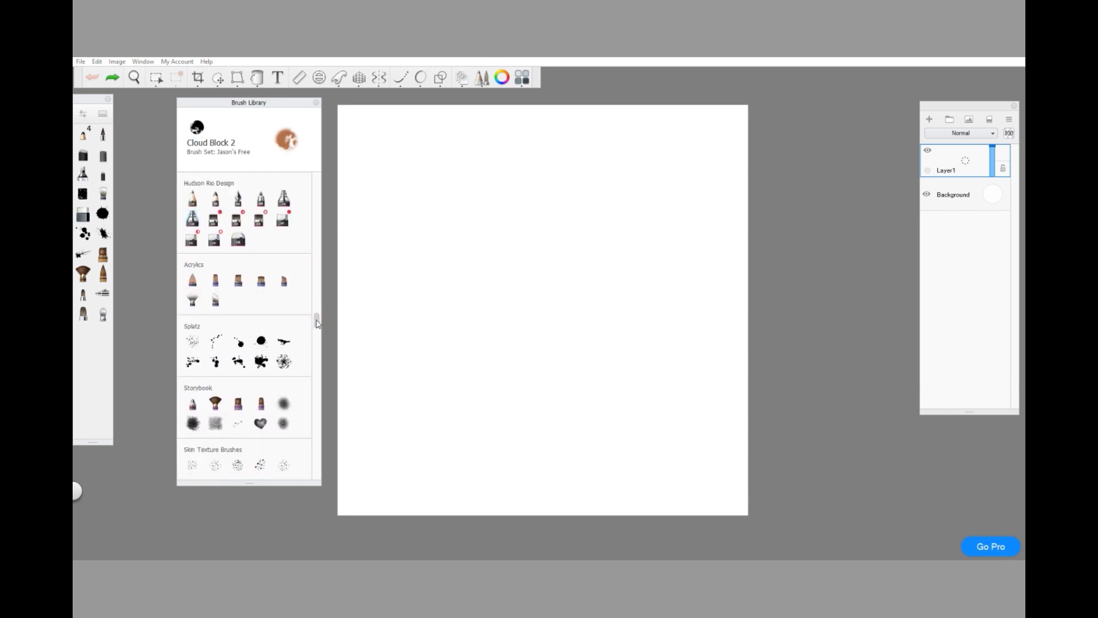
{"action": "left_click_drag", "start_coordinate": [316, 319], "coordinate": [316, 332]}
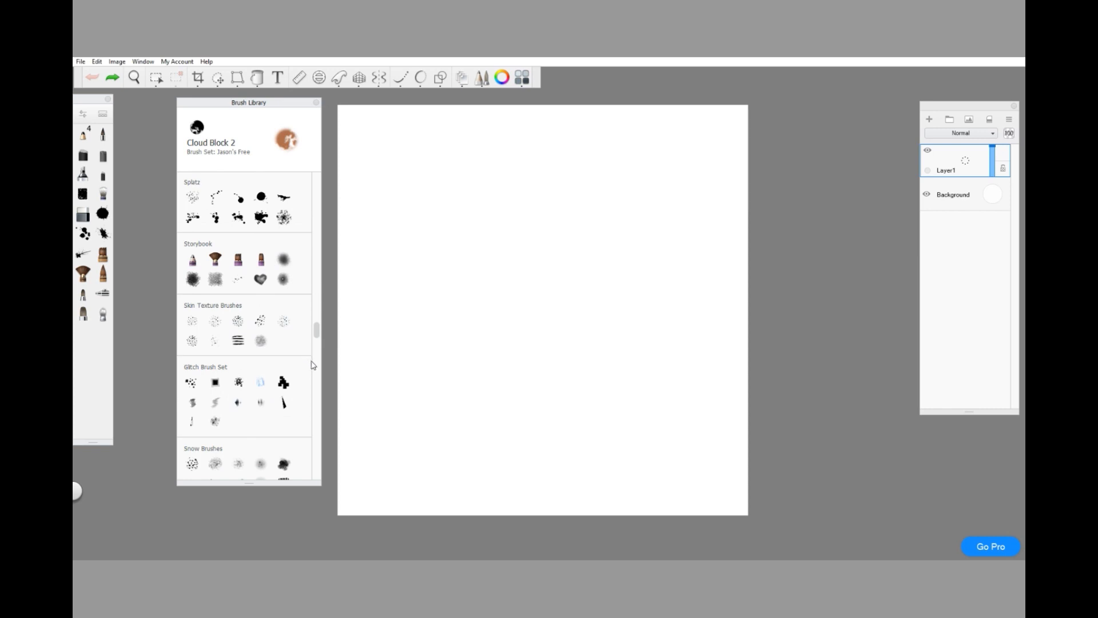
{"action": "left_click_drag", "start_coordinate": [316, 328], "coordinate": [318, 347]}
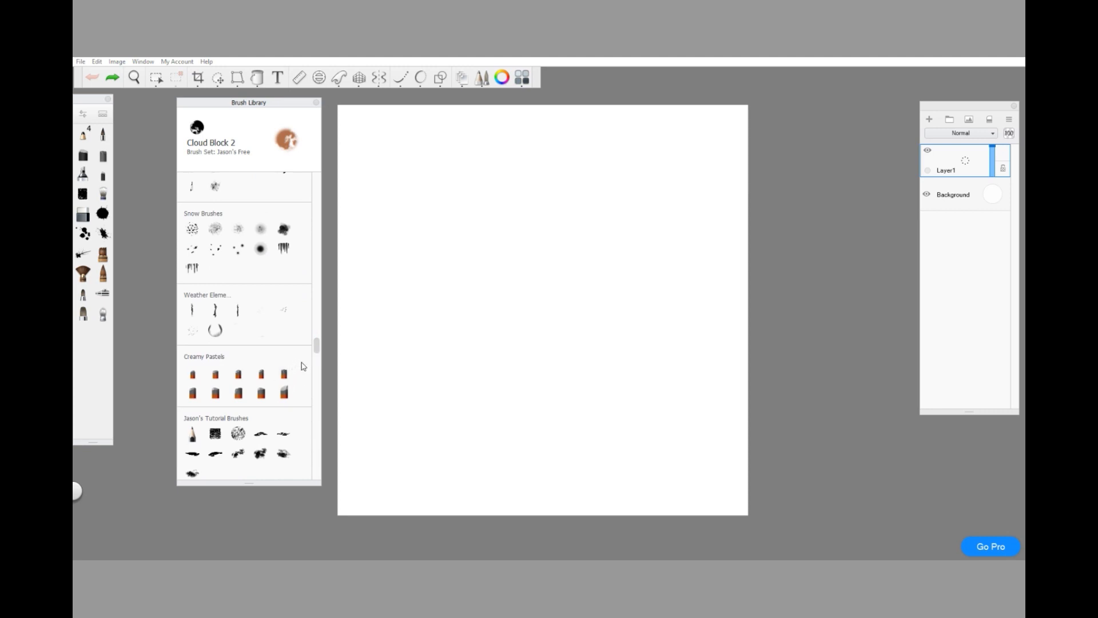
{"action": "left_click_drag", "start_coordinate": [316, 343], "coordinate": [318, 352]}
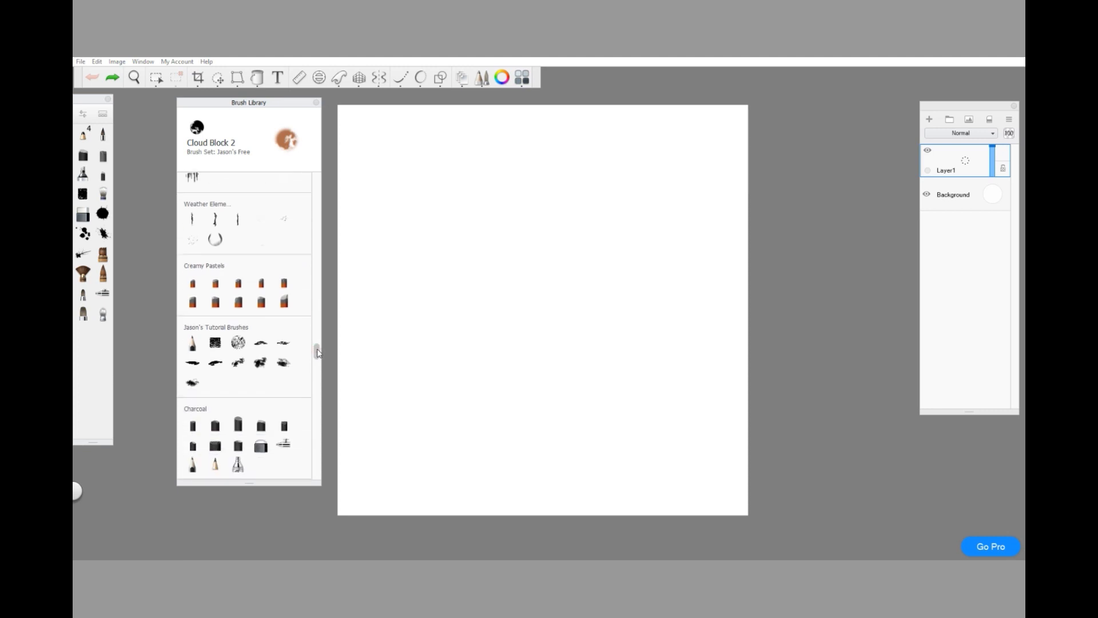
{"action": "left_click_drag", "start_coordinate": [319, 352], "coordinate": [318, 353]}
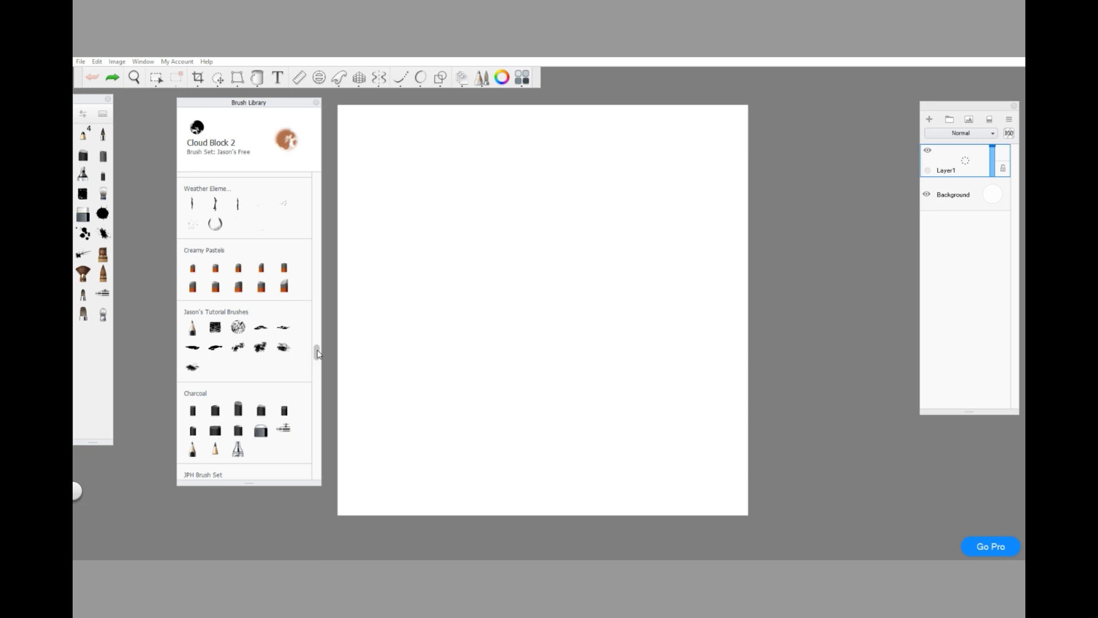
{"action": "scroll", "coordinate": [317, 349], "scroll_direction": "down", "scroll_amount": 4}
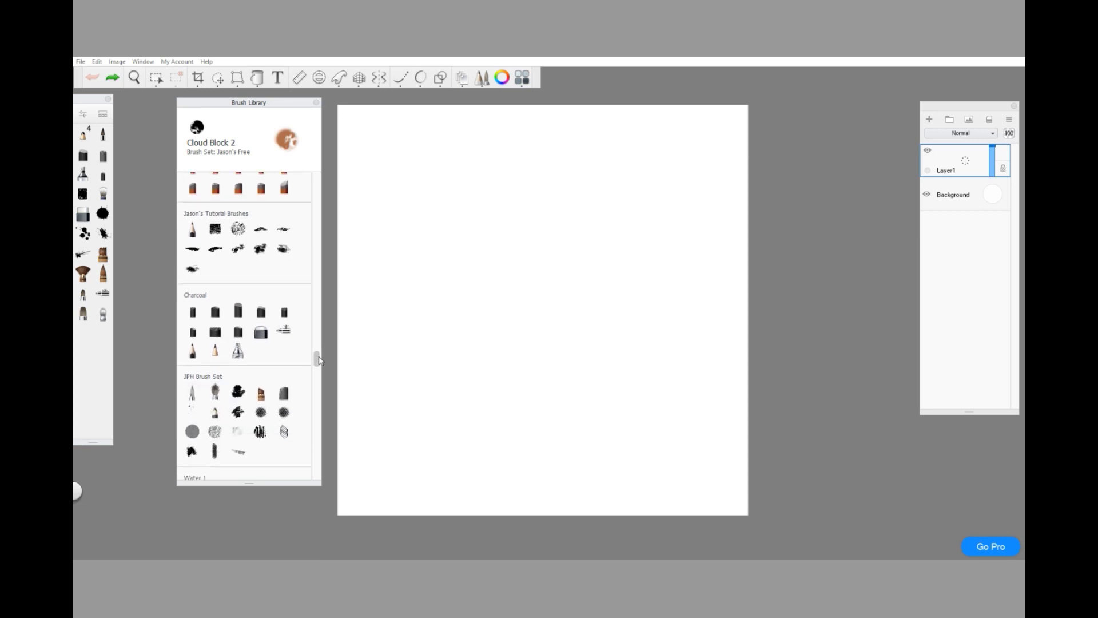
{"action": "left_click_drag", "start_coordinate": [319, 358], "coordinate": [324, 389]}
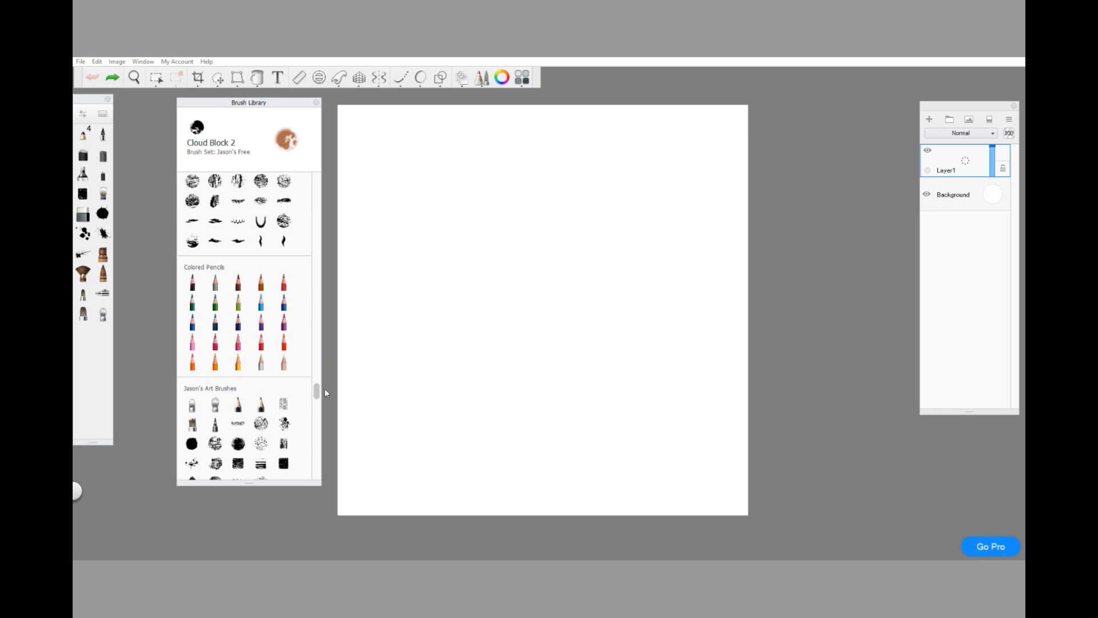
{"action": "left_click_drag", "start_coordinate": [324, 389], "coordinate": [321, 395]}
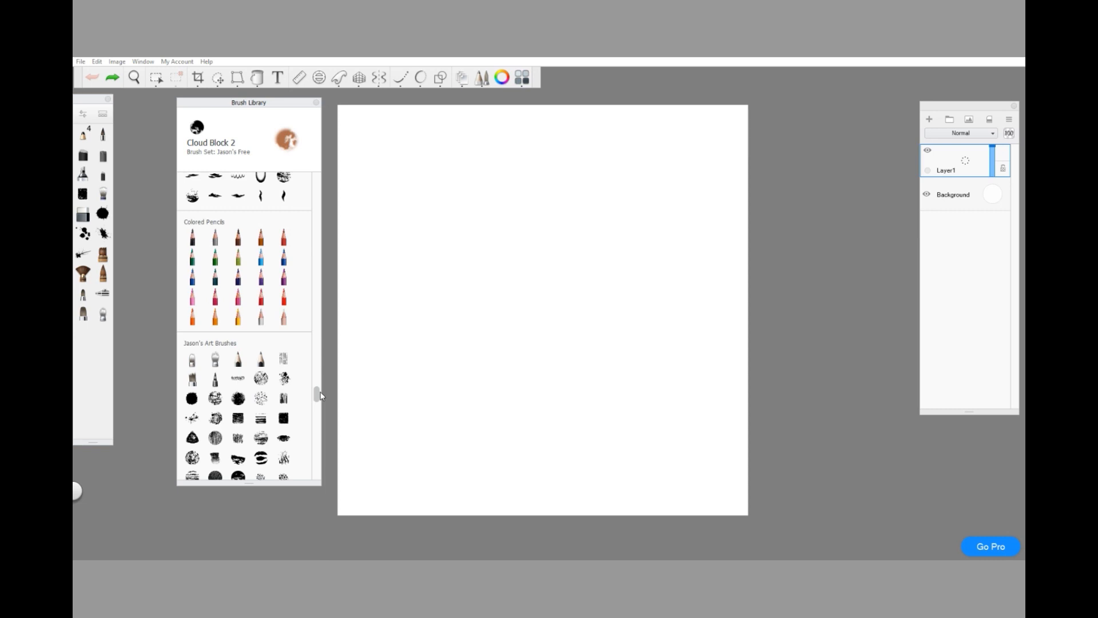
{"action": "left_click_drag", "start_coordinate": [320, 392], "coordinate": [319, 450]}
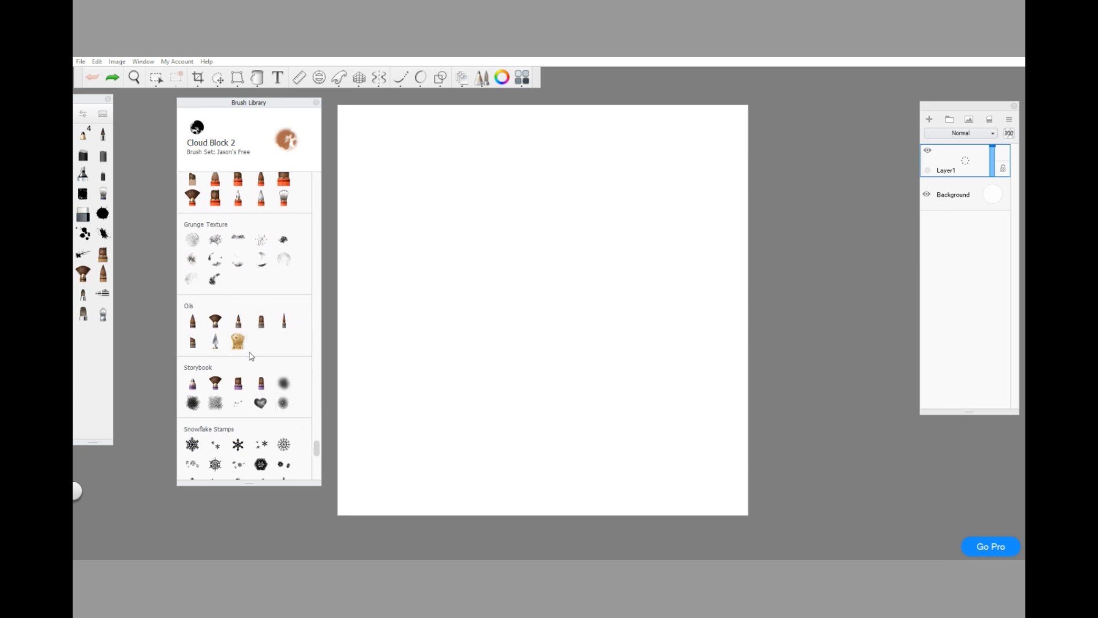
{"action": "left_click_drag", "start_coordinate": [317, 449], "coordinate": [321, 473]}
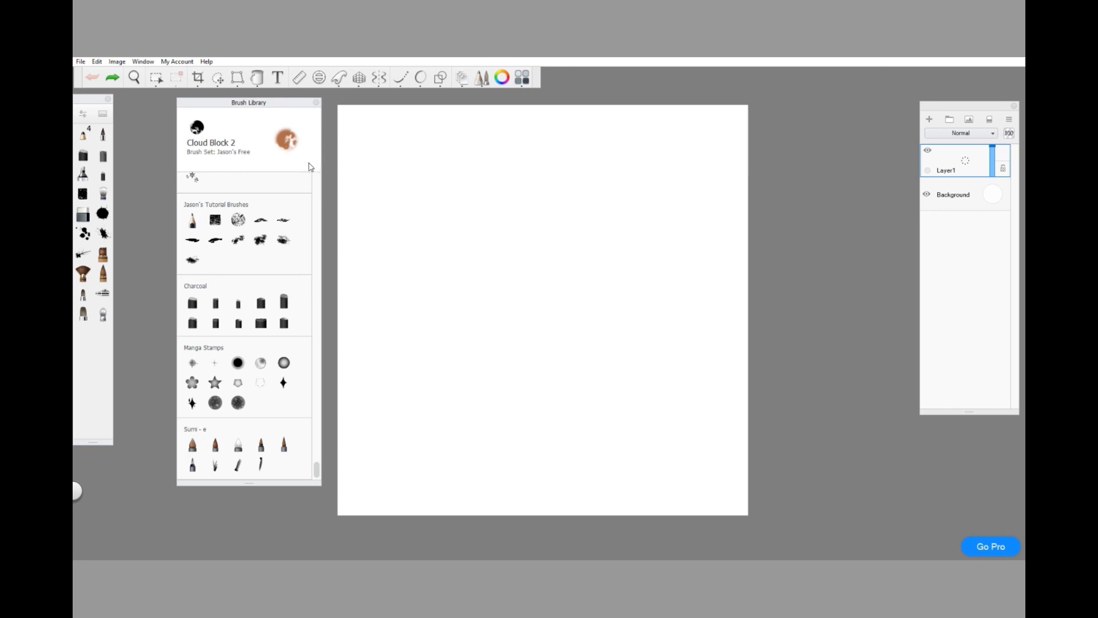
{"action": "left_click", "coordinate": [316, 103]}
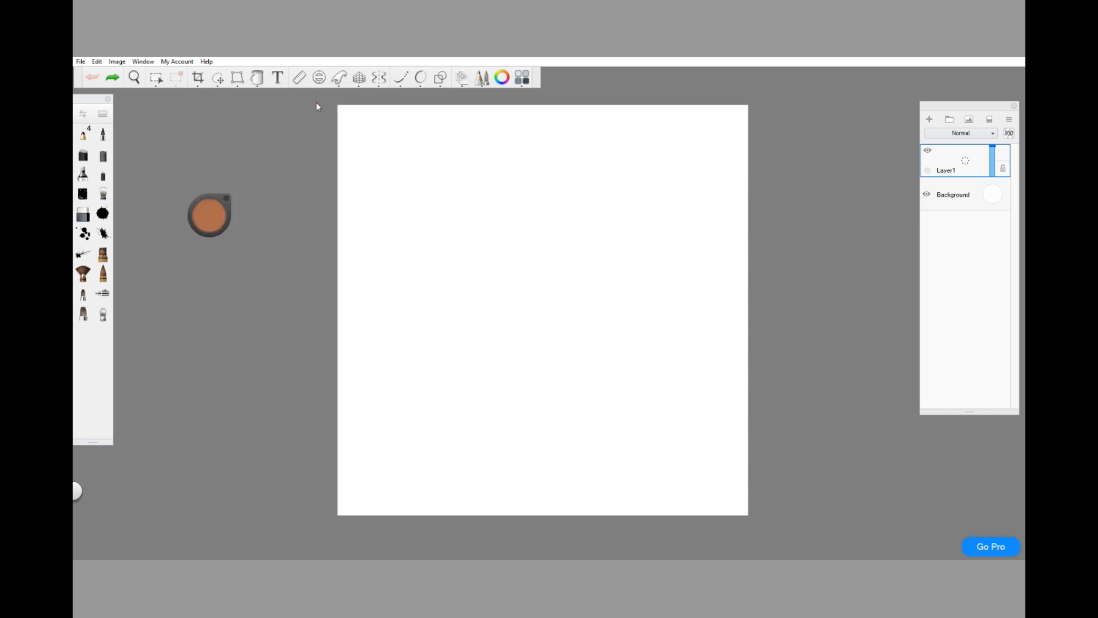
Move the color puck up beside the brush palette and select the pencil brush
{"action": "left_click_drag", "start_coordinate": [223, 198], "coordinate": [170, 111]}
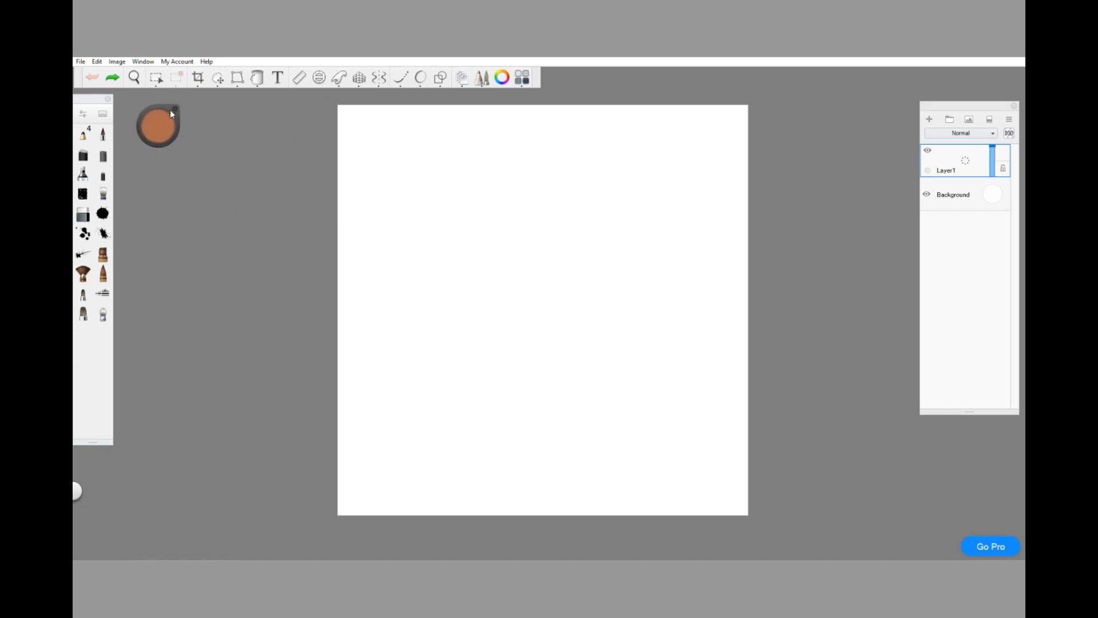
{"action": "left_click", "coordinate": [83, 134]}
Sketch a small flower-shaped doodle with scalloped edges freehand on the canvas and undo all its strokes
{"action": "mouse_move", "coordinate": [487, 272]}
{"action": "left_mouse_down"}
{"action": "mouse_move", "coordinate": [511, 268]}
{"action": "mouse_move", "coordinate": [537, 260]}
{"action": "mouse_move", "coordinate": [539, 298]}
{"action": "mouse_move", "coordinate": [519, 310]}
{"action": "mouse_move", "coordinate": [500, 306]}
{"action": "mouse_move", "coordinate": [486, 277]}
{"action": "mouse_move", "coordinate": [515, 249]}
{"action": "mouse_move", "coordinate": [542, 263]}
{"action": "mouse_move", "coordinate": [548, 297]}
{"action": "mouse_move", "coordinate": [541, 292]}
{"action": "mouse_move", "coordinate": [529, 318]}
{"action": "mouse_move", "coordinate": [526, 307]}
{"action": "mouse_move", "coordinate": [500, 312]}
{"action": "mouse_move", "coordinate": [477, 280]}
{"action": "mouse_move", "coordinate": [512, 252]}
{"action": "mouse_move", "coordinate": [494, 266]}
{"action": "mouse_move", "coordinate": [514, 250]}
{"action": "left_mouse_up"}
{"action": "left_click", "coordinate": [511, 252]}
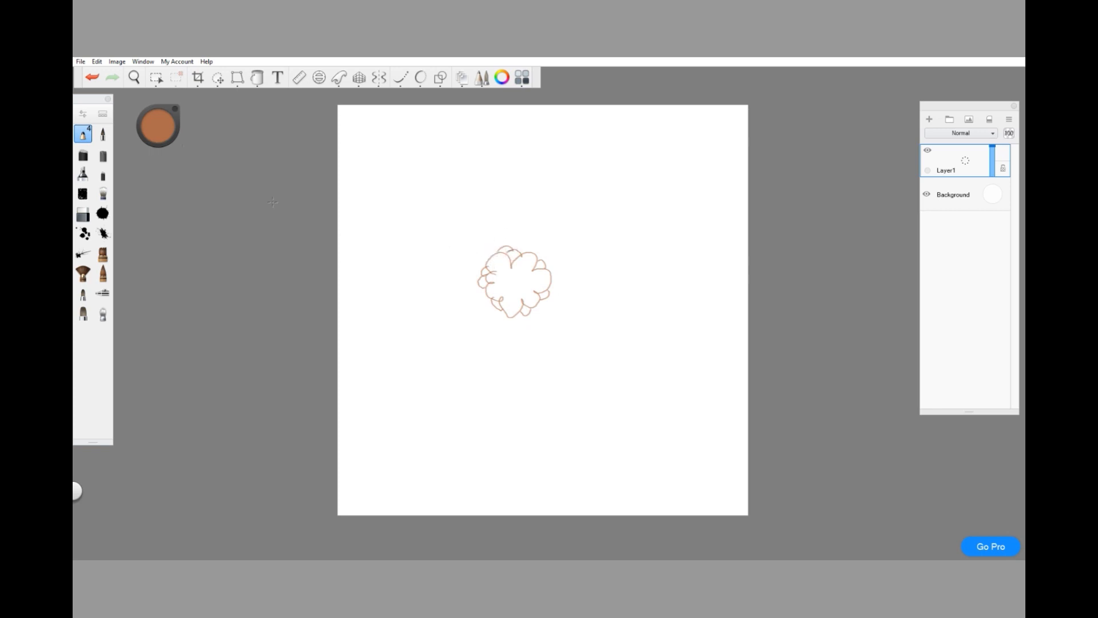
{"action": "left_click", "coordinate": [92, 77]}
{"action": "left_click", "coordinate": [93, 77]}
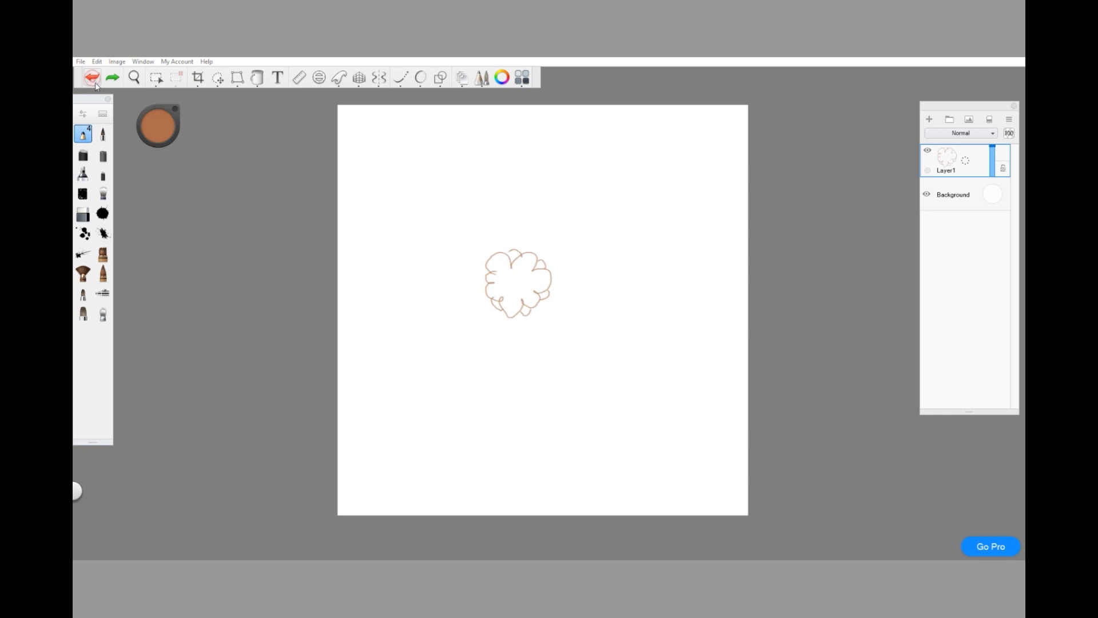
{"action": "left_click", "coordinate": [94, 83]}
{"action": "left_click", "coordinate": [94, 80]}
{"action": "left_click", "coordinate": [94, 79]}
{"action": "left_click", "coordinate": [95, 81]}
{"action": "left_click", "coordinate": [94, 80]}
{"action": "left_click", "coordinate": [95, 82]}
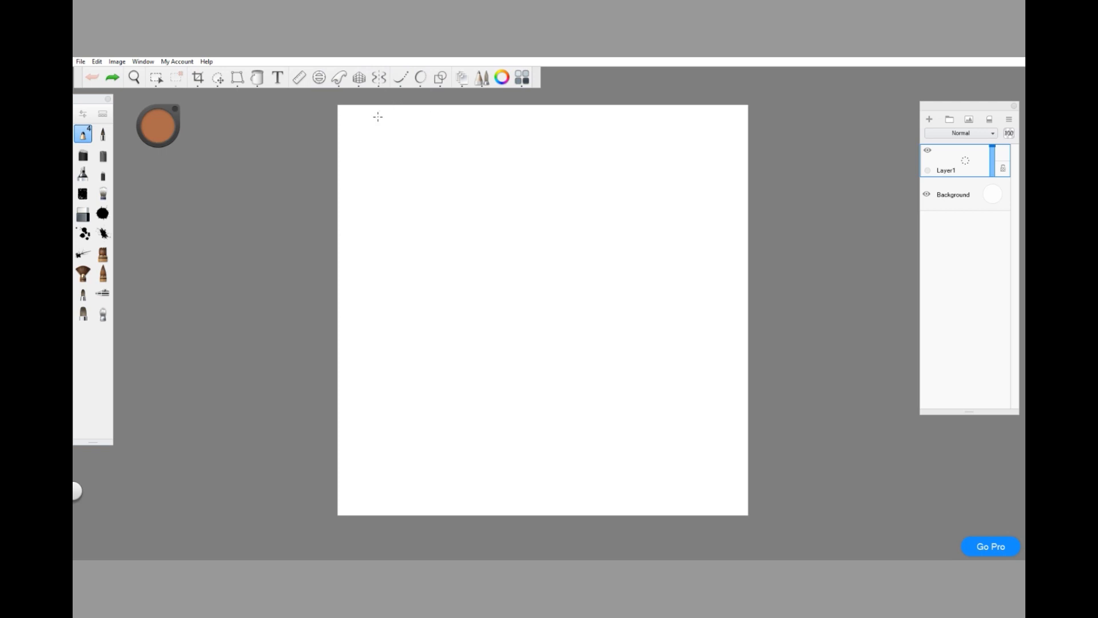
Open the symmetry tools, shift the vertical mirror axis slightly, and try the X and Y symmetries before switching both off
{"action": "left_click", "coordinate": [379, 79]}
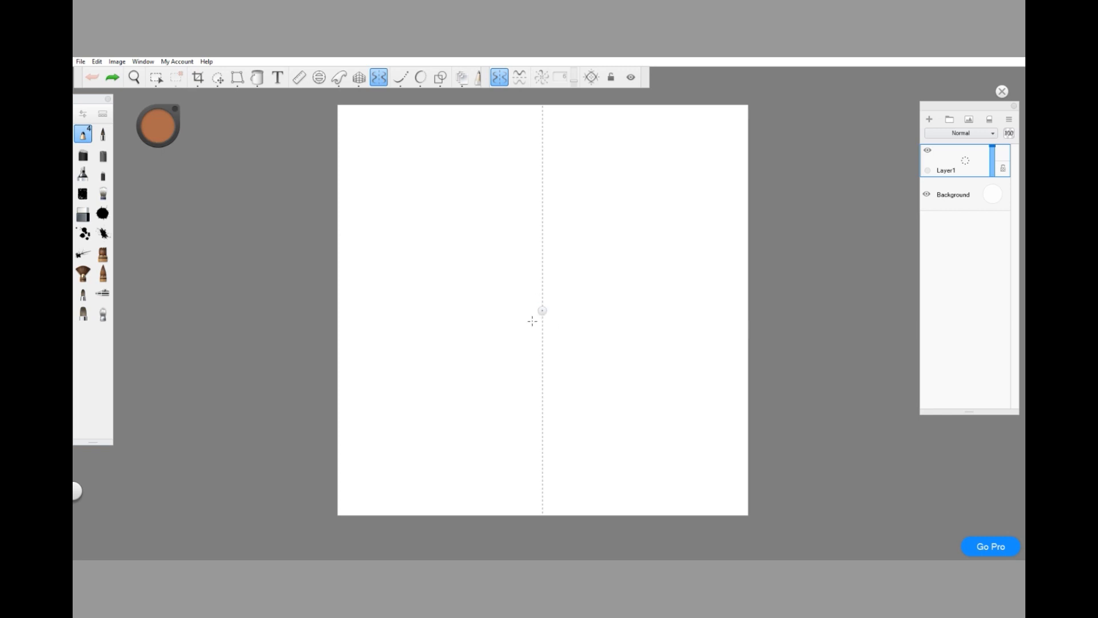
{"action": "left_click_drag", "start_coordinate": [543, 311], "coordinate": [560, 326]}
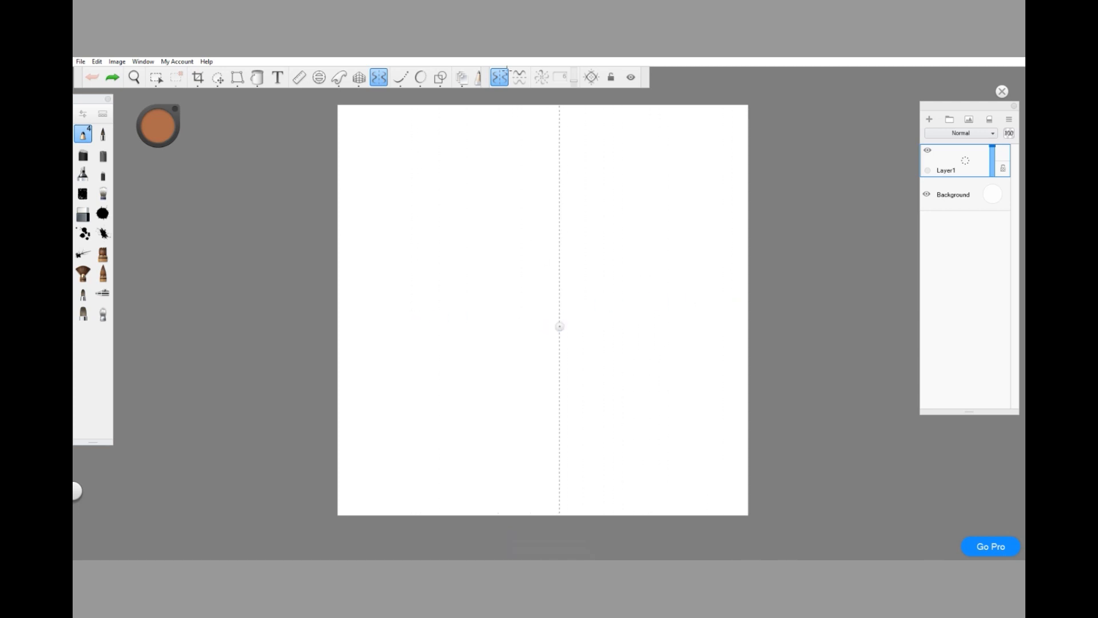
{"action": "left_click", "coordinate": [521, 82]}
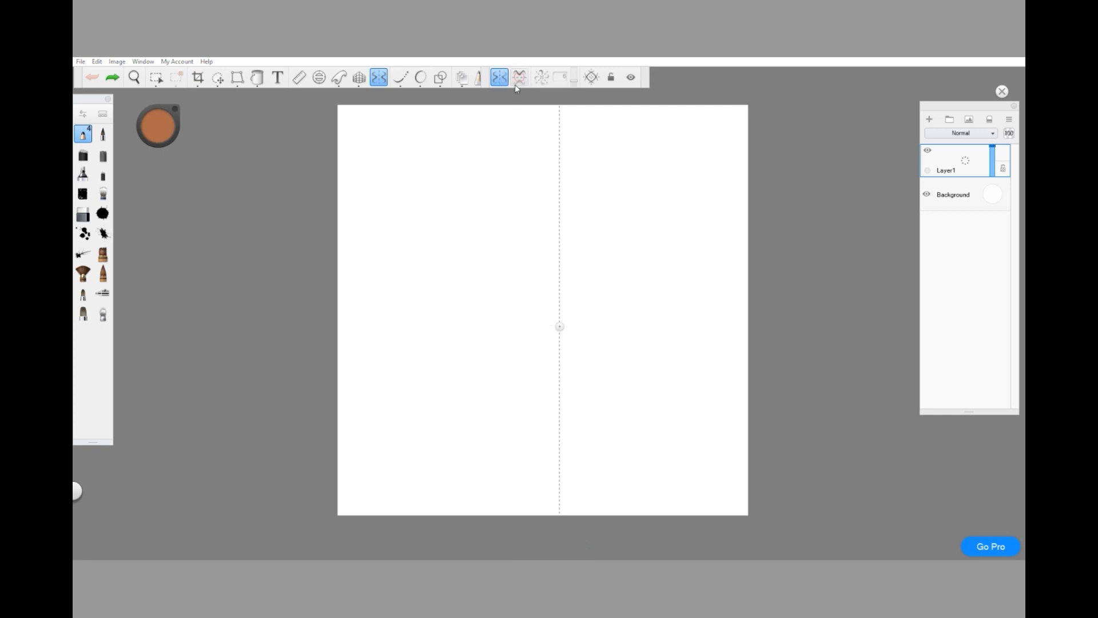
{"action": "left_click", "coordinate": [504, 81]}
{"action": "left_click", "coordinate": [519, 78]}
{"action": "left_click", "coordinate": [504, 81]}
{"action": "left_click", "coordinate": [505, 83]}
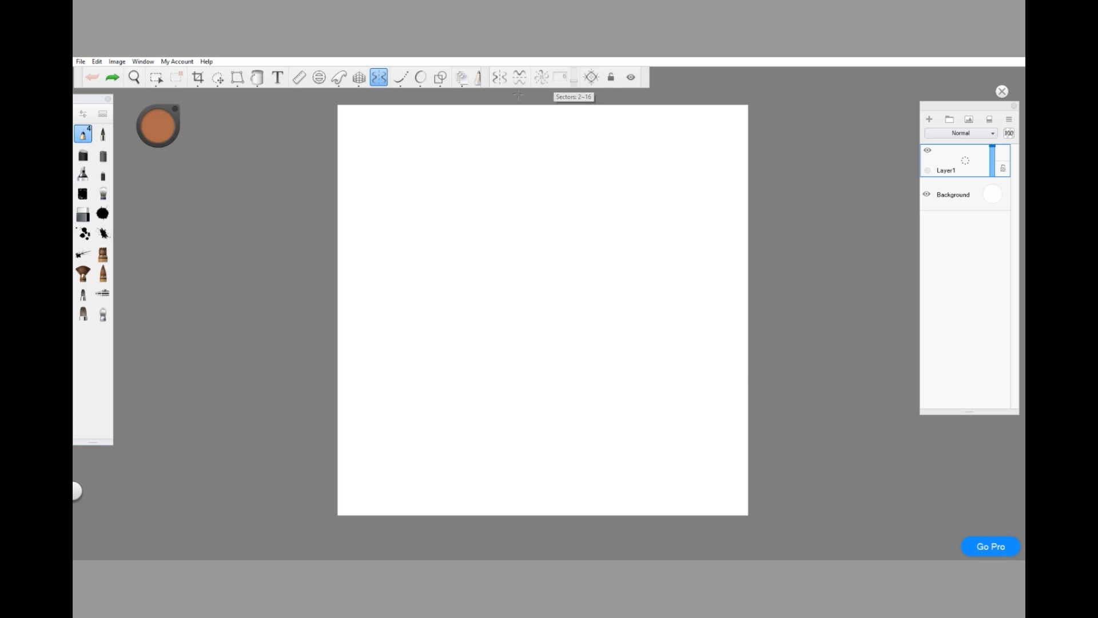
Turn on radial symmetry with 6 sectors and test it with one scribble on the canvas, undoing it
{"action": "left_click", "coordinate": [541, 77]}
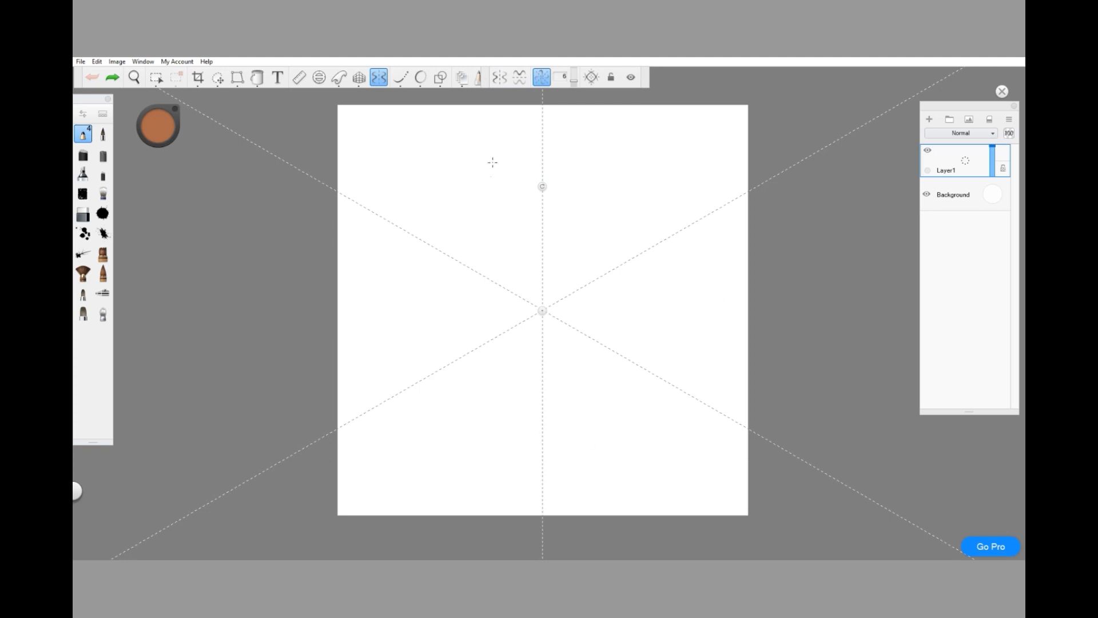
{"action": "mouse_move", "coordinate": [468, 154]}
{"action": "left_mouse_down"}
{"action": "mouse_move", "coordinate": [458, 172]}
{"action": "mouse_move", "coordinate": [479, 197]}
{"action": "left_mouse_up"}
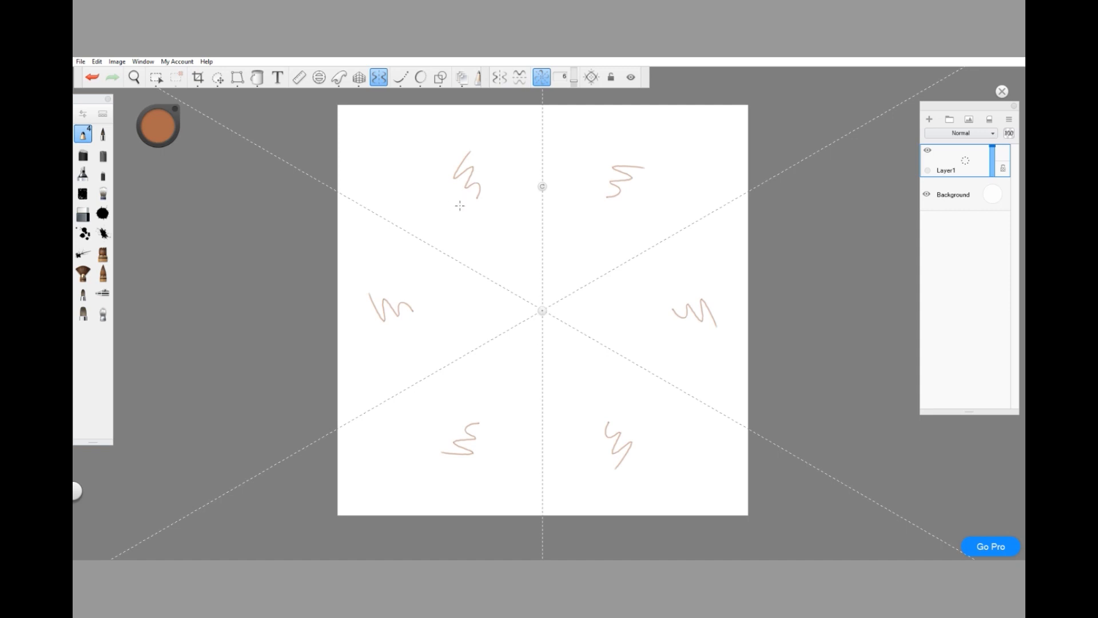
{"action": "left_click", "coordinate": [92, 77]}
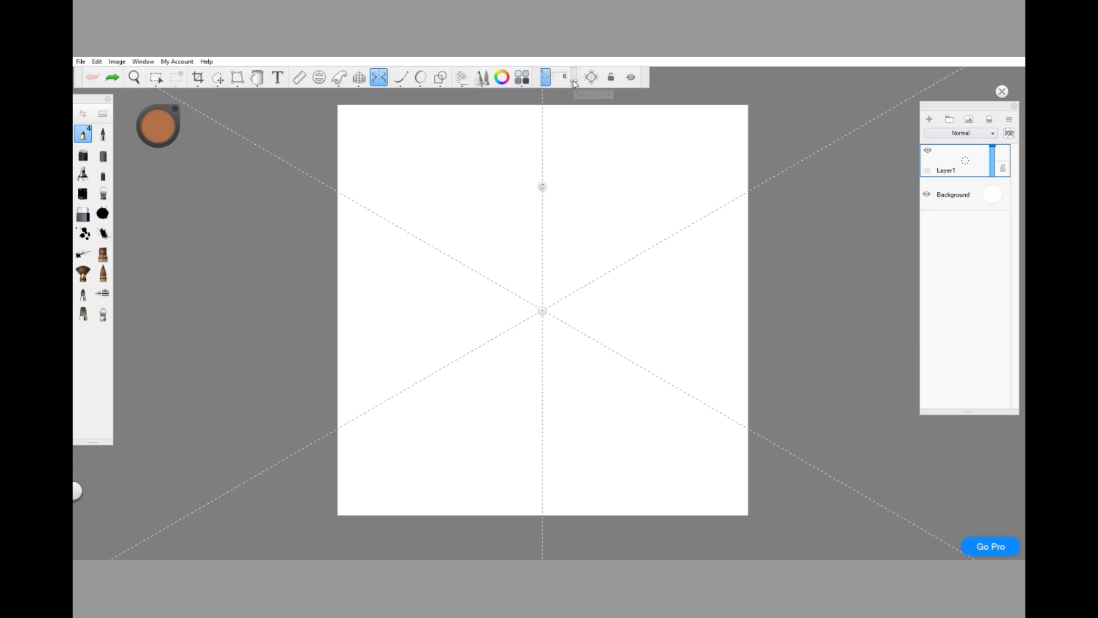
Try other sector counts for the radial symmetry, including 5, and return to 6 sectors
{"action": "left_click_drag", "start_coordinate": [573, 81], "coordinate": [573, 80]}
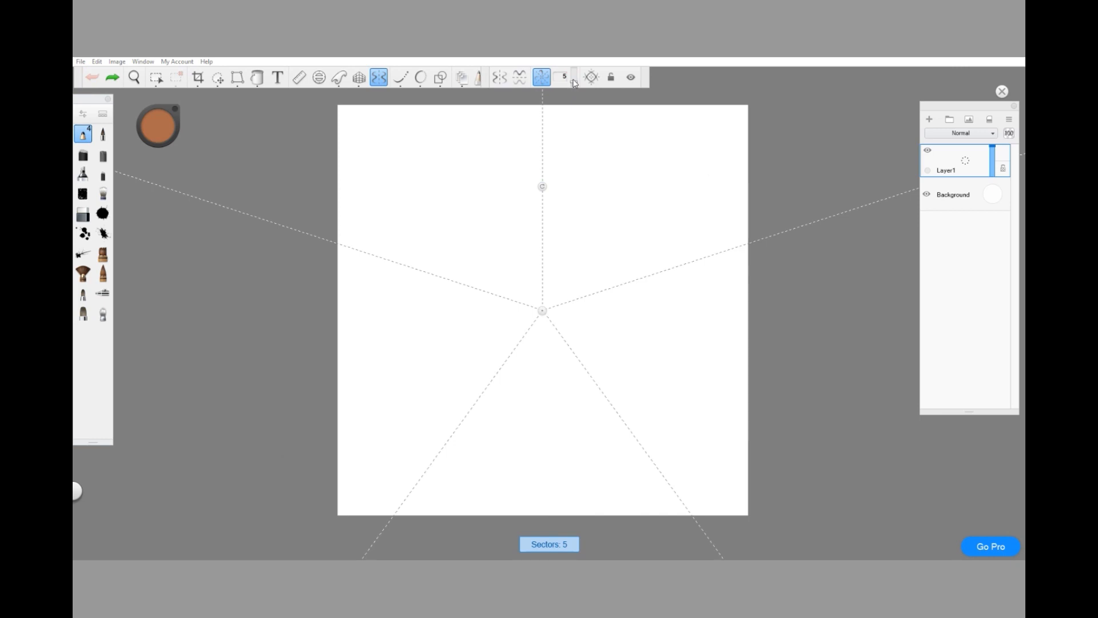
{"action": "left_click_drag", "start_coordinate": [575, 84], "coordinate": [577, 64]}
{"action": "left_click_drag", "start_coordinate": [576, 67], "coordinate": [576, 81]}
{"action": "left_click_drag", "start_coordinate": [576, 81], "coordinate": [576, 83]}
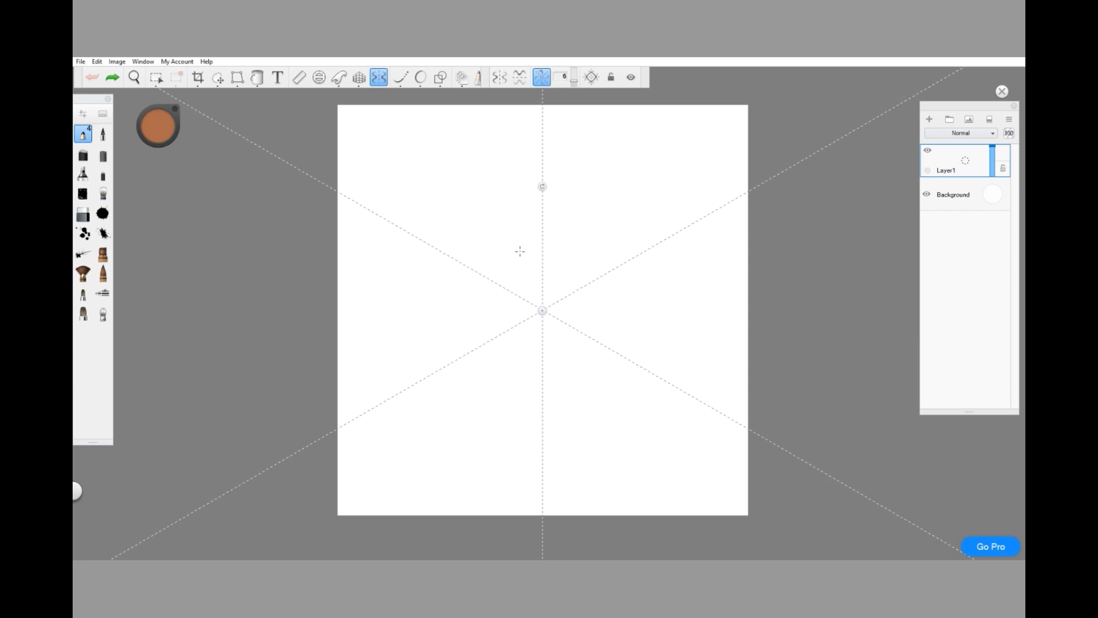
Set the brush color to blue and the Background layer's color to black
{"action": "left_click", "coordinate": [166, 140]}
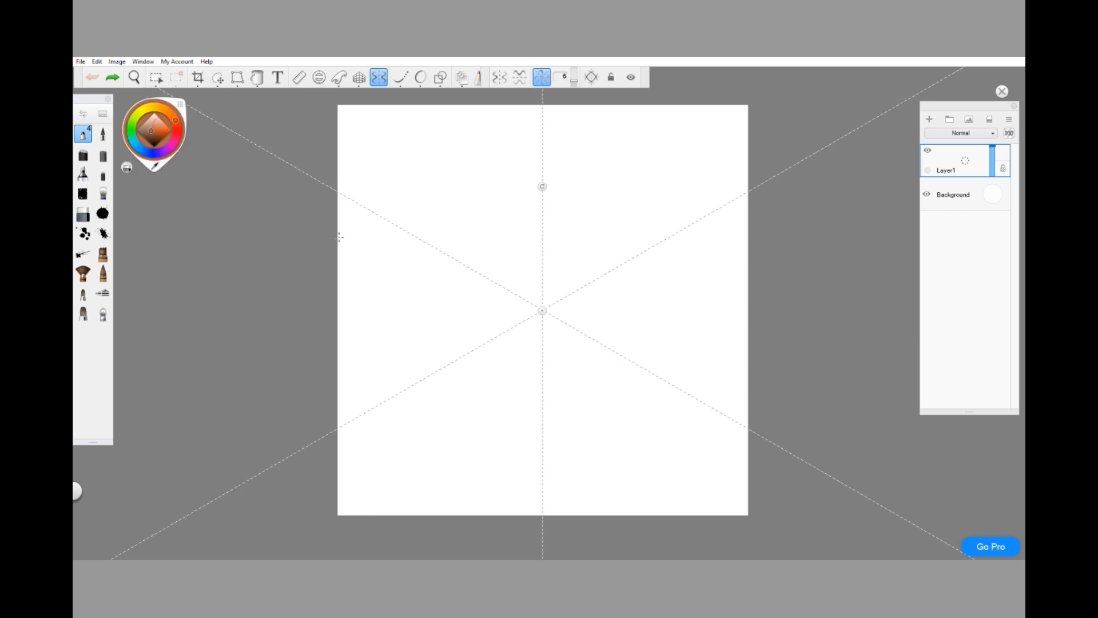
{"action": "left_click", "coordinate": [137, 144]}
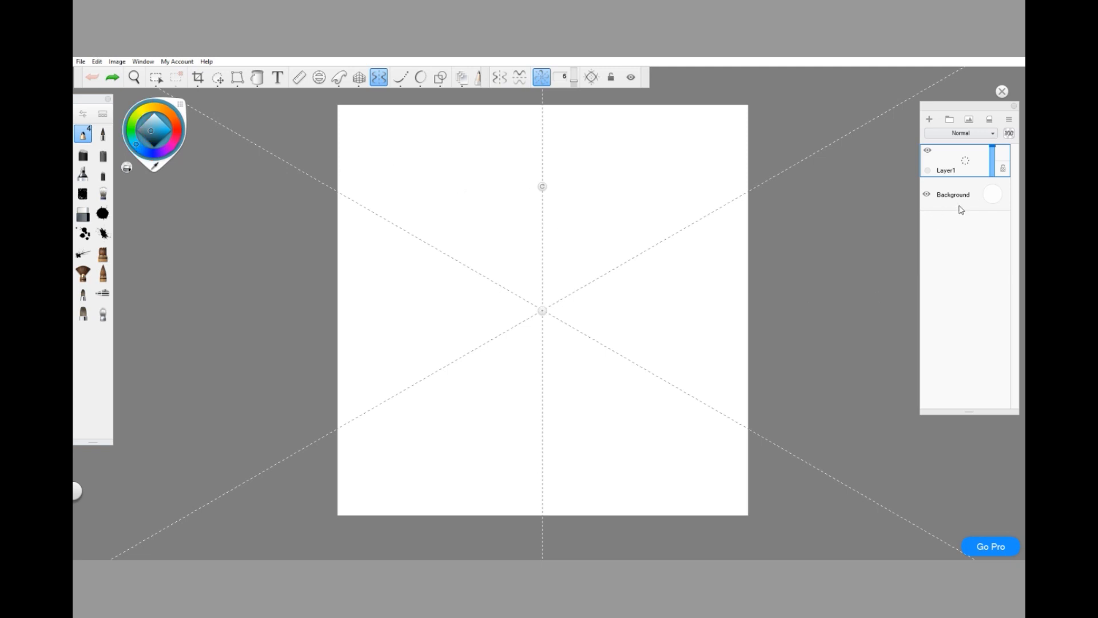
{"action": "left_click", "coordinate": [991, 197]}
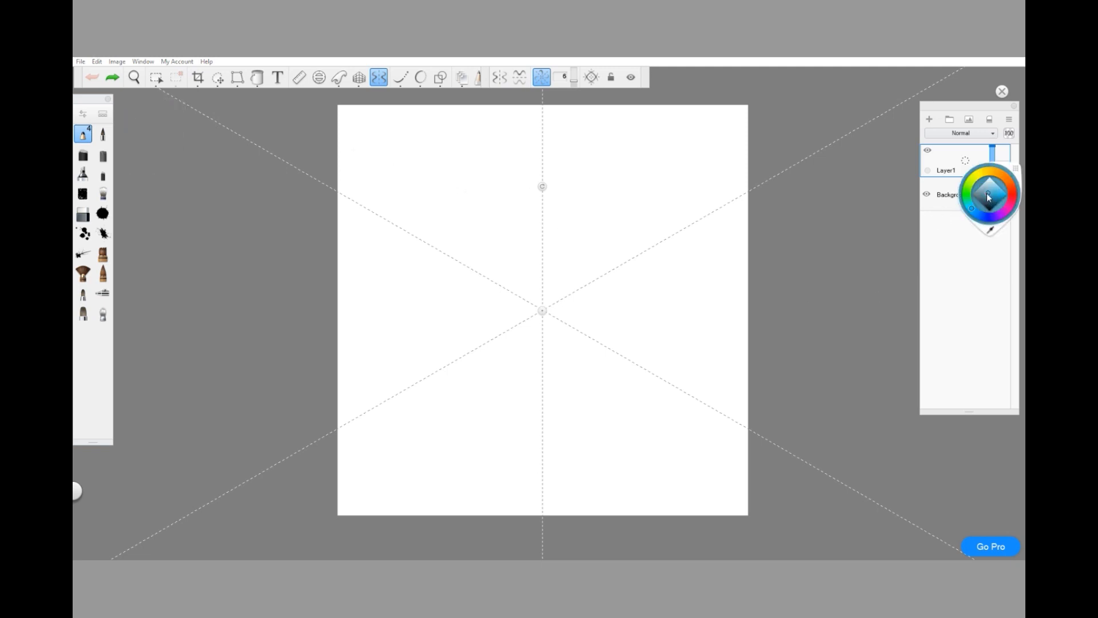
{"action": "left_click_drag", "start_coordinate": [987, 194], "coordinate": [993, 224]}
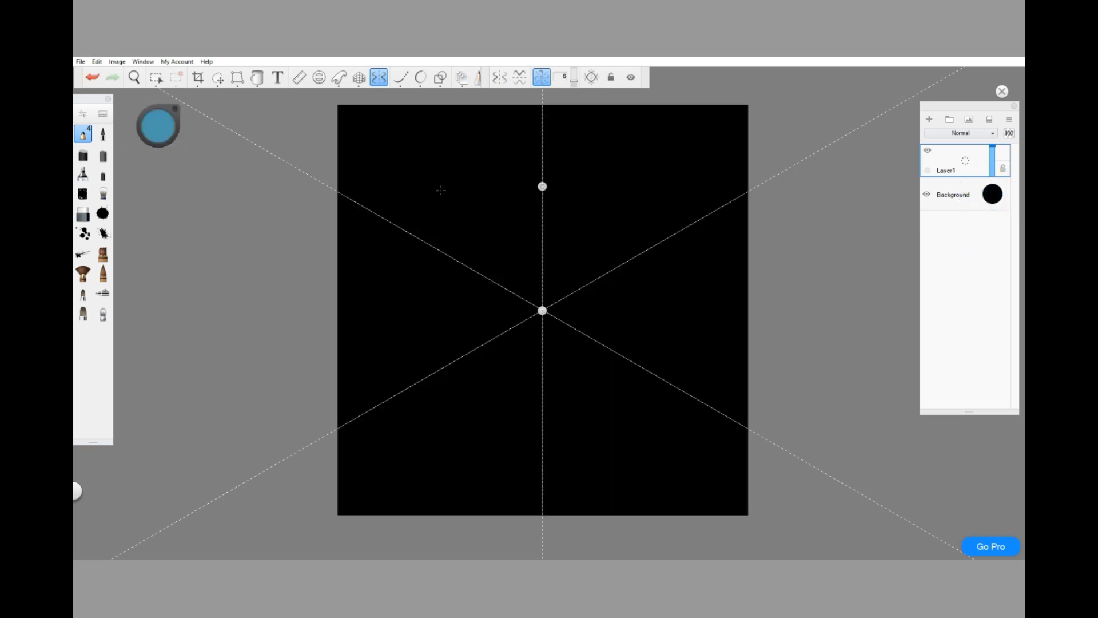
Draw a test stroke on the black background, undo it, and change the brush color to bright cyan
{"action": "left_click_drag", "start_coordinate": [443, 185], "coordinate": [445, 201]}
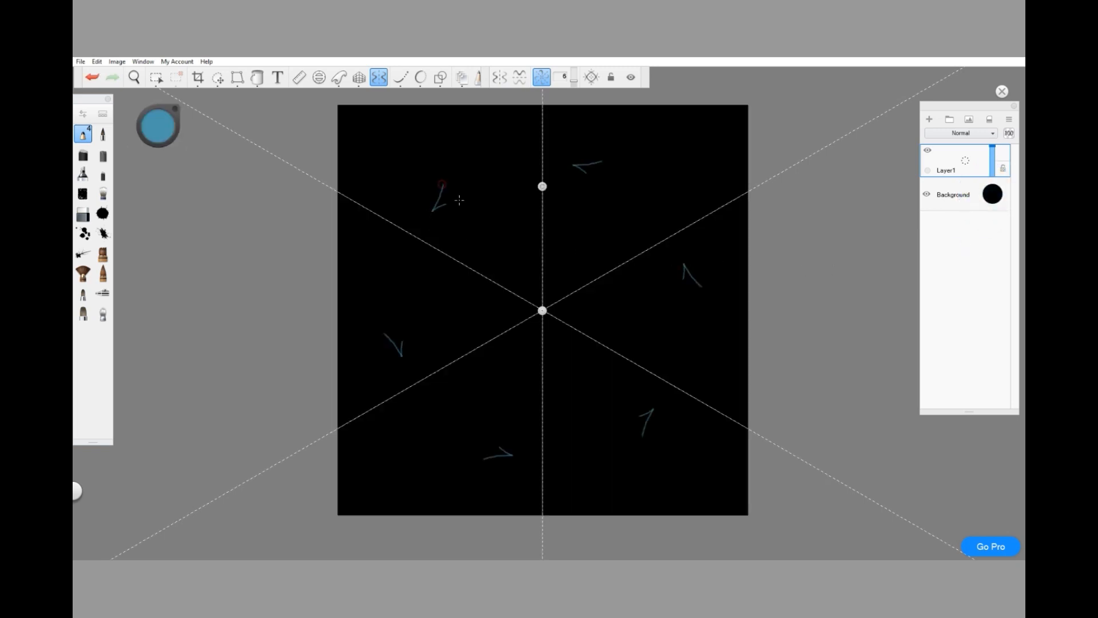
{"action": "left_click", "coordinate": [92, 76]}
{"action": "mouse_move", "coordinate": [152, 137]}
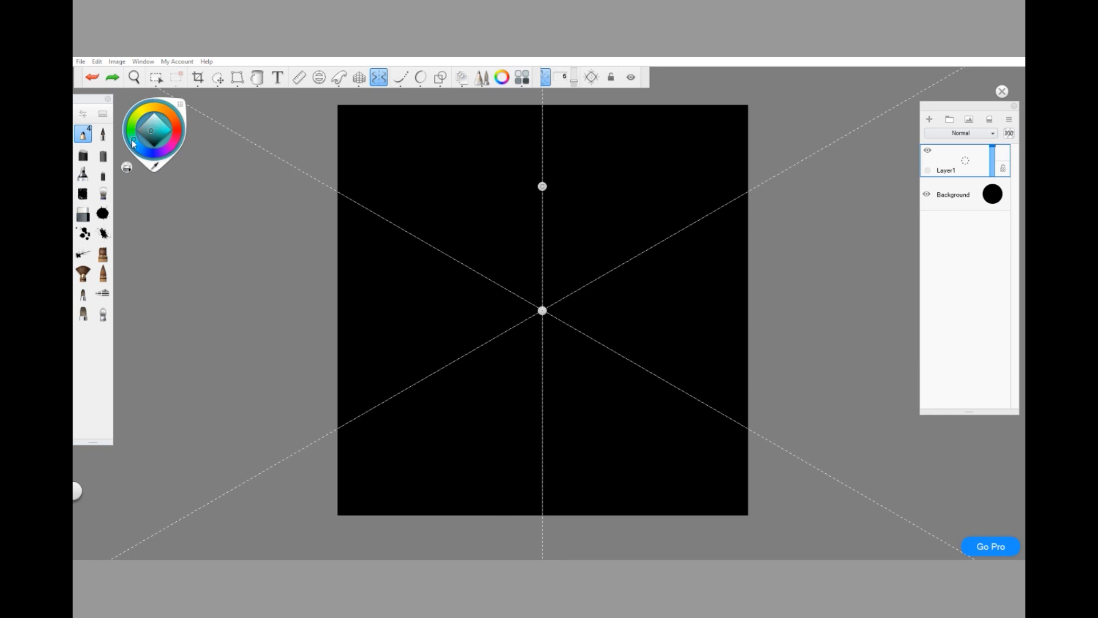
{"action": "left_click_drag", "start_coordinate": [153, 131], "coordinate": [179, 130]}
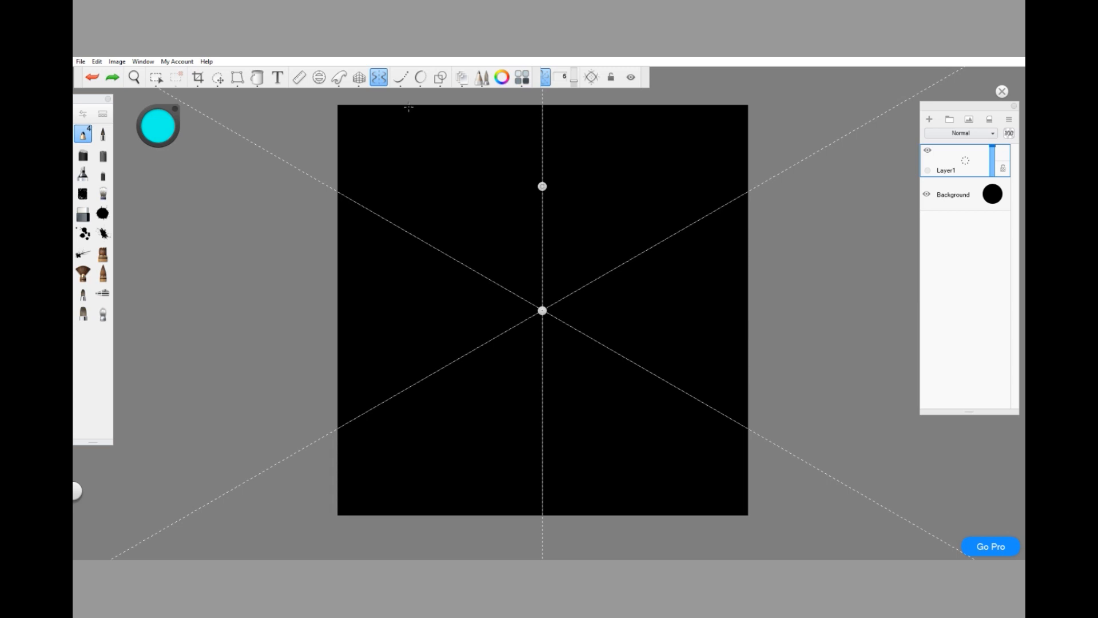
Turn on Steady Stroke with a distance of 17, test it with looping strokes, and undo them
{"action": "left_click", "coordinate": [401, 77]}
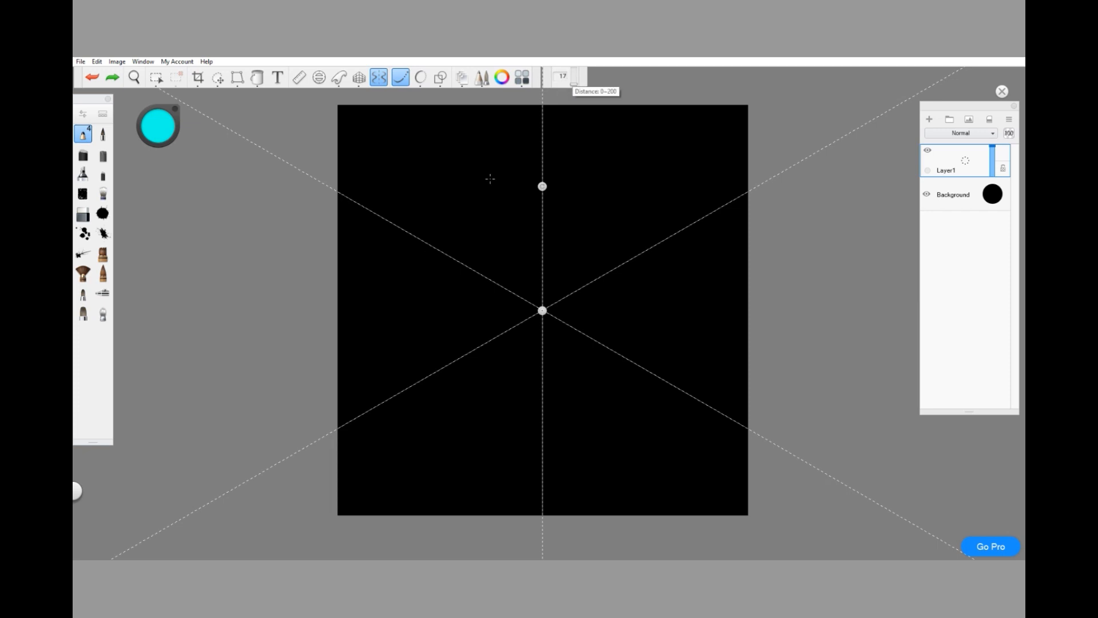
{"action": "left_click_drag", "start_coordinate": [425, 215], "coordinate": [452, 194]}
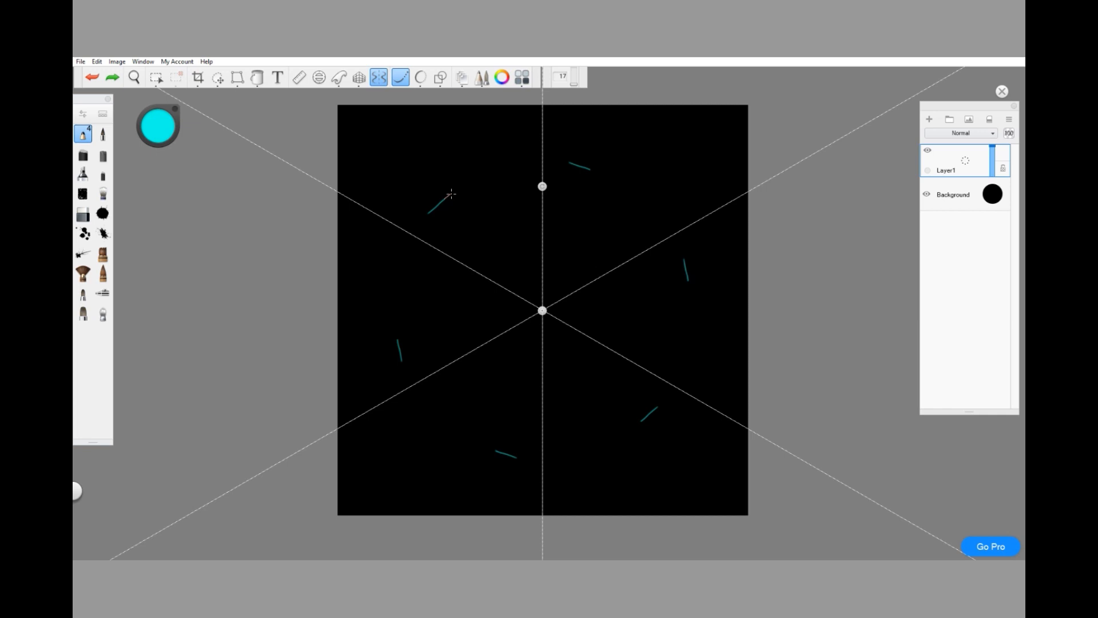
{"action": "mouse_move", "coordinate": [451, 194]}
{"action": "left_mouse_down"}
{"action": "mouse_move", "coordinate": [436, 176]}
{"action": "mouse_move", "coordinate": [429, 195]}
{"action": "mouse_move", "coordinate": [473, 188]}
{"action": "mouse_move", "coordinate": [472, 141]}
{"action": "mouse_move", "coordinate": [429, 141]}
{"action": "mouse_move", "coordinate": [418, 197]}
{"action": "mouse_move", "coordinate": [506, 199]}
{"action": "mouse_move", "coordinate": [506, 125]}
{"action": "mouse_move", "coordinate": [439, 148]}
{"action": "mouse_move", "coordinate": [435, 200]}
{"action": "mouse_move", "coordinate": [488, 222]}
{"action": "mouse_move", "coordinate": [510, 176]}
{"action": "mouse_move", "coordinate": [467, 151]}
{"action": "mouse_move", "coordinate": [435, 200]}
{"action": "mouse_move", "coordinate": [395, 200]}
{"action": "mouse_move", "coordinate": [381, 144]}
{"action": "mouse_move", "coordinate": [445, 172]}
{"action": "left_mouse_up"}
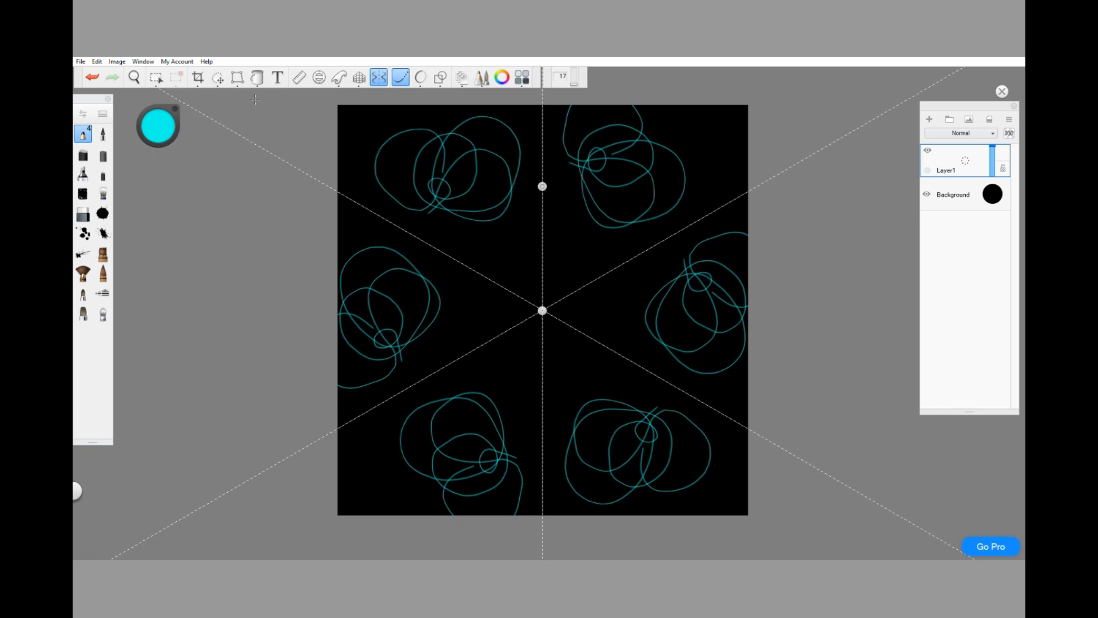
{"action": "left_click", "coordinate": [91, 77]}
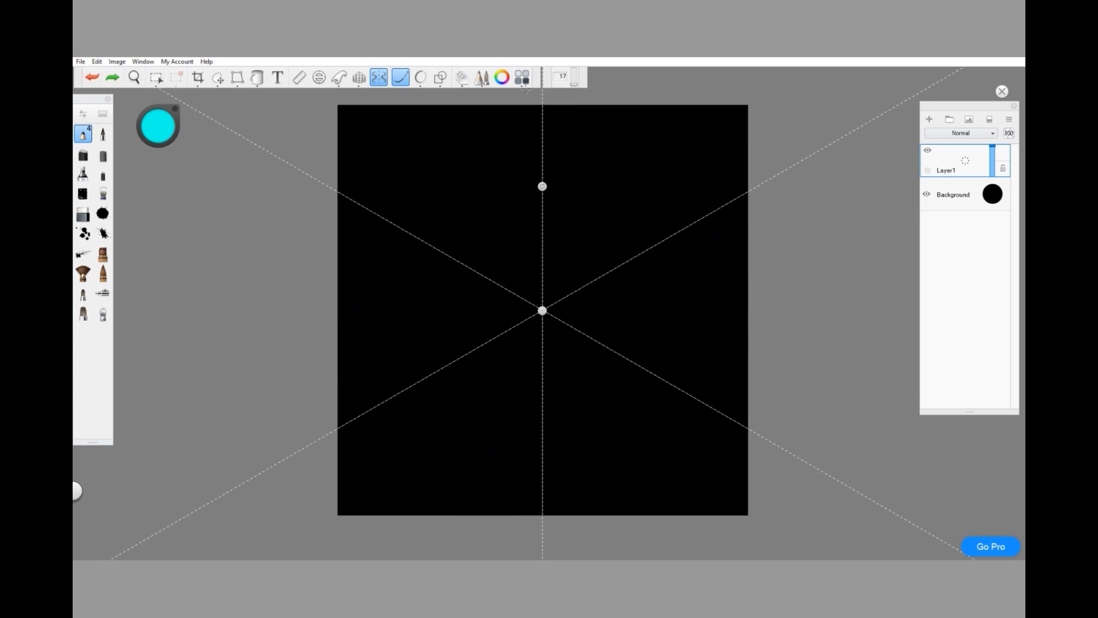
Set the Steady Stroke distance to 6 and draw three nested petal rings around the symmetry center, nudging the center slightly
{"action": "left_click", "coordinate": [575, 86]}
{"action": "left_click", "coordinate": [512, 292]}
{"action": "mouse_move", "coordinate": [502, 287]}
{"action": "left_mouse_down"}
{"action": "mouse_move", "coordinate": [505, 250]}
{"action": "mouse_move", "coordinate": [520, 244]}
{"action": "mouse_move", "coordinate": [543, 260]}
{"action": "left_mouse_up"}
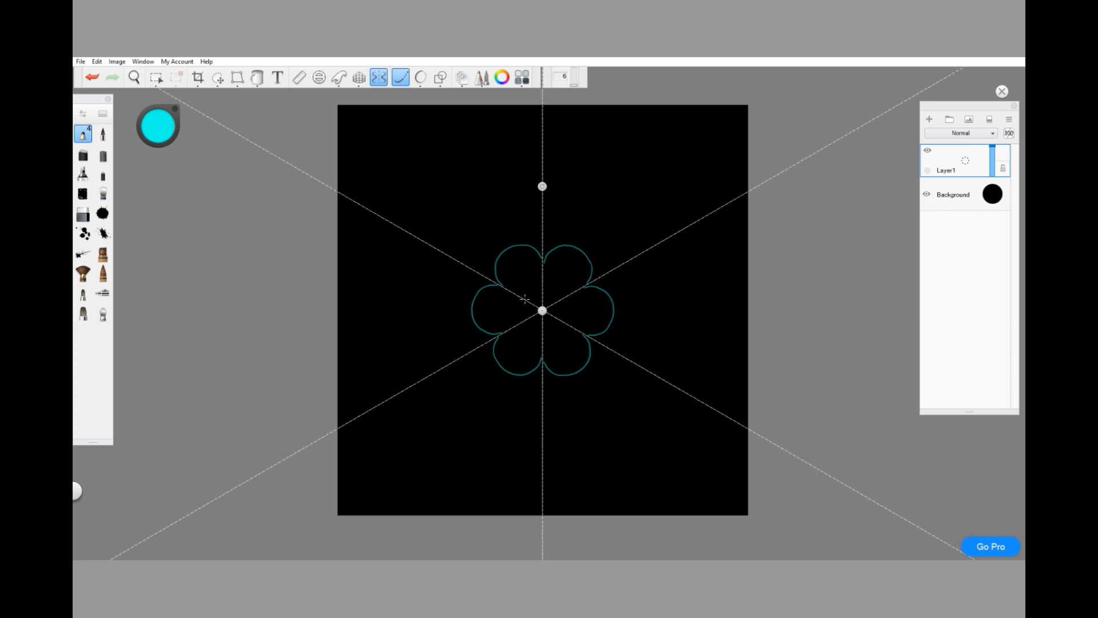
{"action": "left_click_drag", "start_coordinate": [522, 296], "coordinate": [521, 277]}
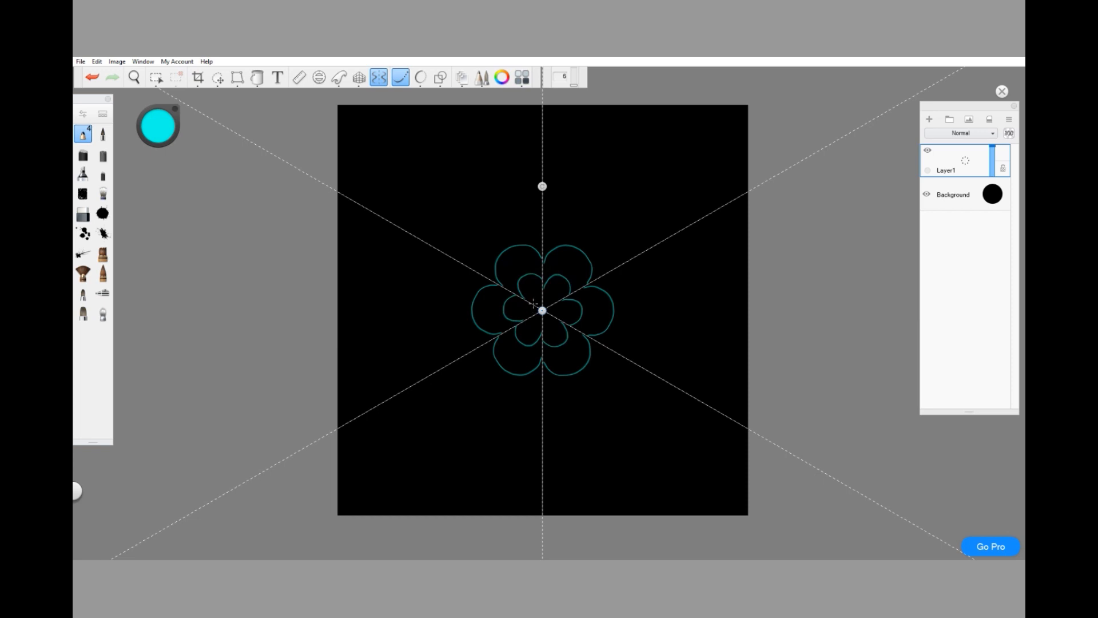
{"action": "mouse_move", "coordinate": [543, 311]}
{"action": "left_mouse_down"}
{"action": "mouse_move", "coordinate": [529, 299]}
{"action": "mouse_move", "coordinate": [545, 310]}
{"action": "left_mouse_up"}
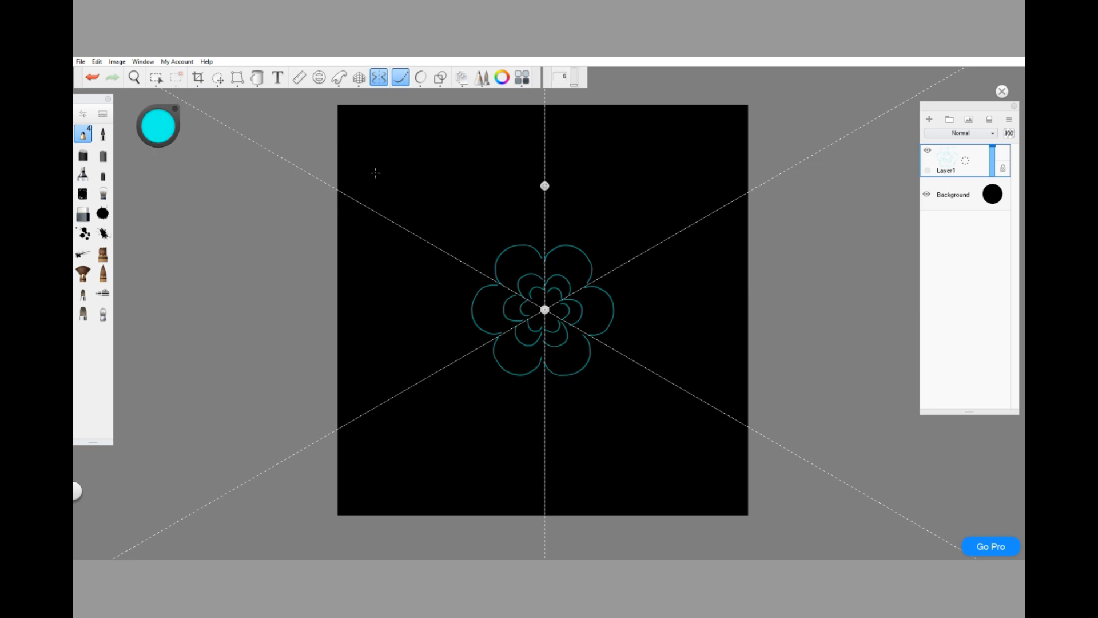
Try an arc at the canvas edge and undo it, and surround the flower with a zigzag ring and a circle
{"action": "mouse_move", "coordinate": [338, 137]}
{"action": "left_mouse_down"}
{"action": "mouse_move", "coordinate": [365, 158]}
{"action": "mouse_move", "coordinate": [377, 204]}
{"action": "mouse_move", "coordinate": [337, 255]}
{"action": "left_mouse_up"}
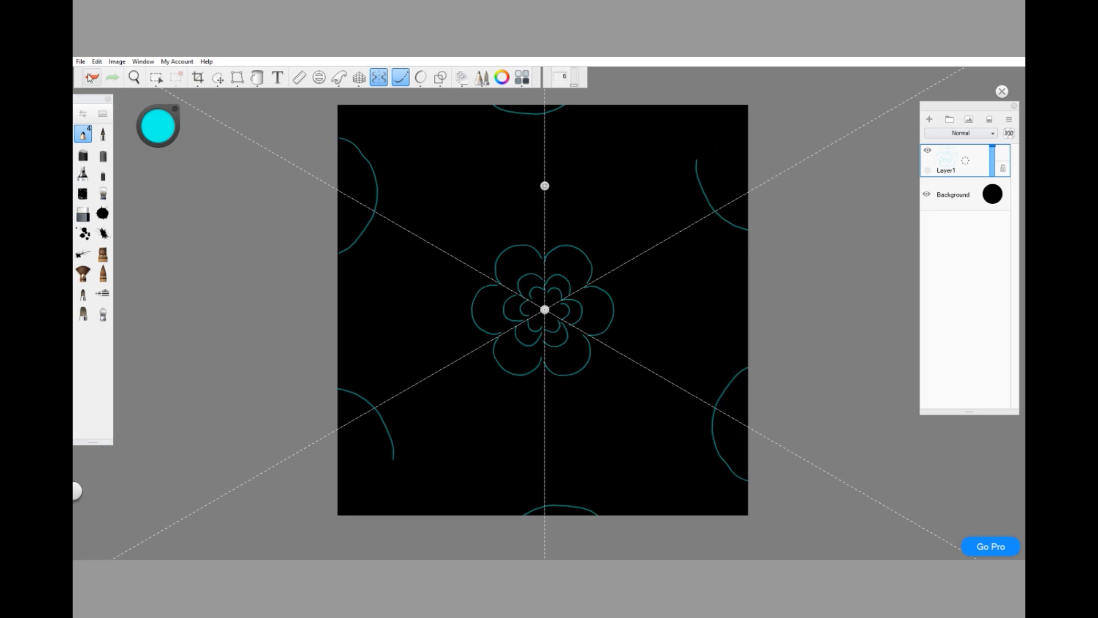
{"action": "key", "text": "ctrl+z"}
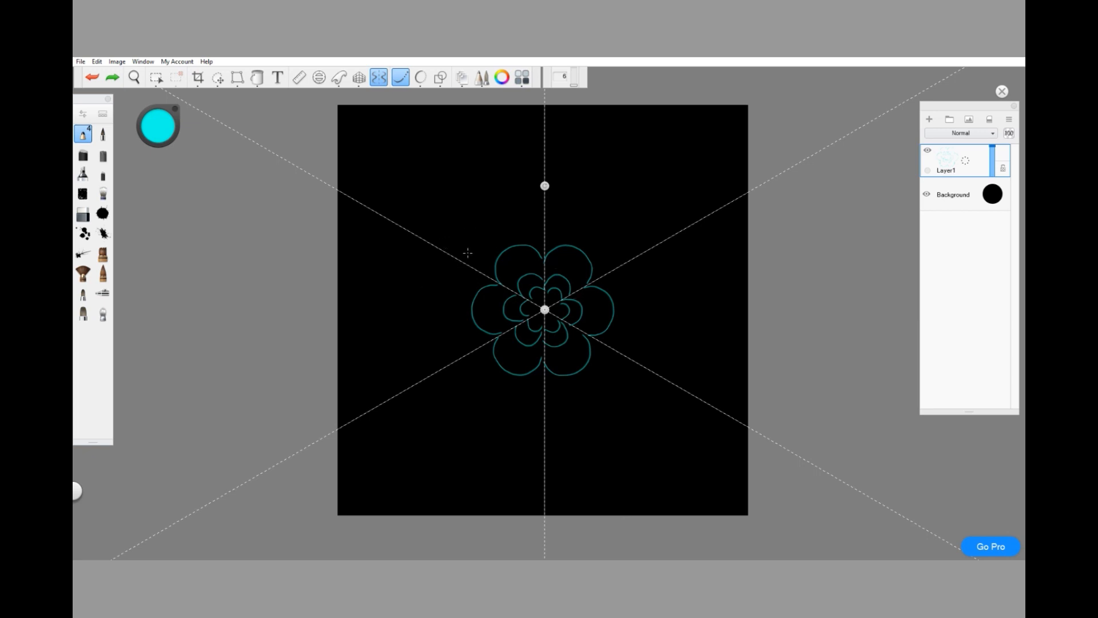
{"action": "mouse_move", "coordinate": [460, 260]}
{"action": "left_mouse_down"}
{"action": "mouse_move", "coordinate": [452, 232]}
{"action": "mouse_move", "coordinate": [474, 246]}
{"action": "mouse_move", "coordinate": [471, 214]}
{"action": "mouse_move", "coordinate": [494, 238]}
{"action": "mouse_move", "coordinate": [497, 205]}
{"action": "mouse_move", "coordinate": [511, 225]}
{"action": "mouse_move", "coordinate": [517, 195]}
{"action": "mouse_move", "coordinate": [534, 220]}
{"action": "mouse_move", "coordinate": [534, 186]}
{"action": "mouse_move", "coordinate": [545, 210]}
{"action": "left_mouse_up"}
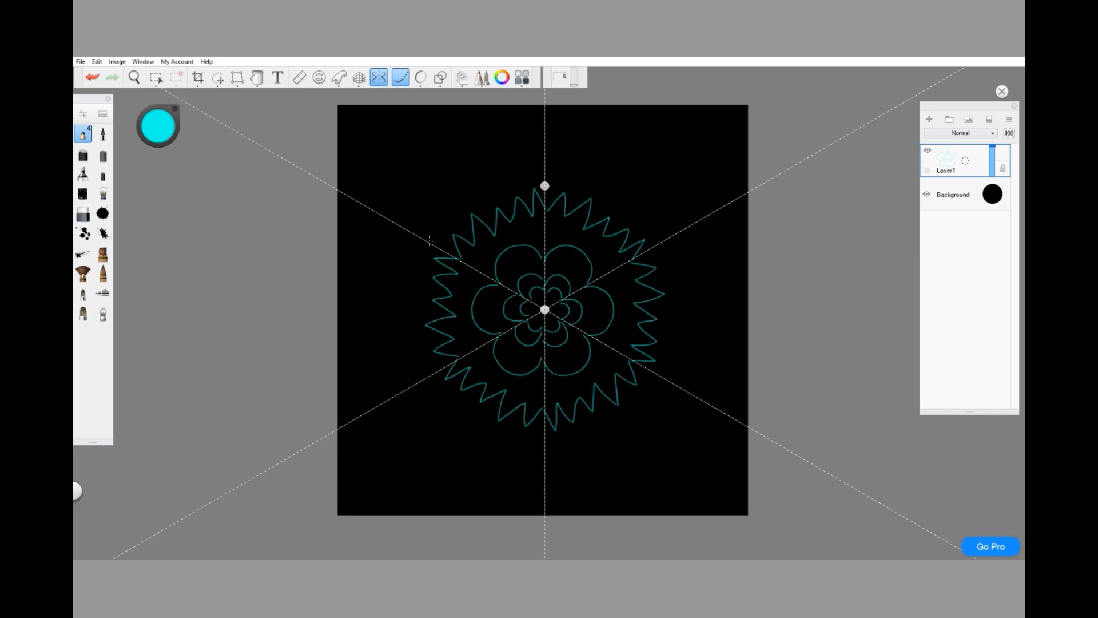
{"action": "mouse_move", "coordinate": [429, 242]}
{"action": "left_mouse_down"}
{"action": "mouse_move", "coordinate": [476, 198]}
{"action": "mouse_move", "coordinate": [544, 174]}
{"action": "left_mouse_up"}
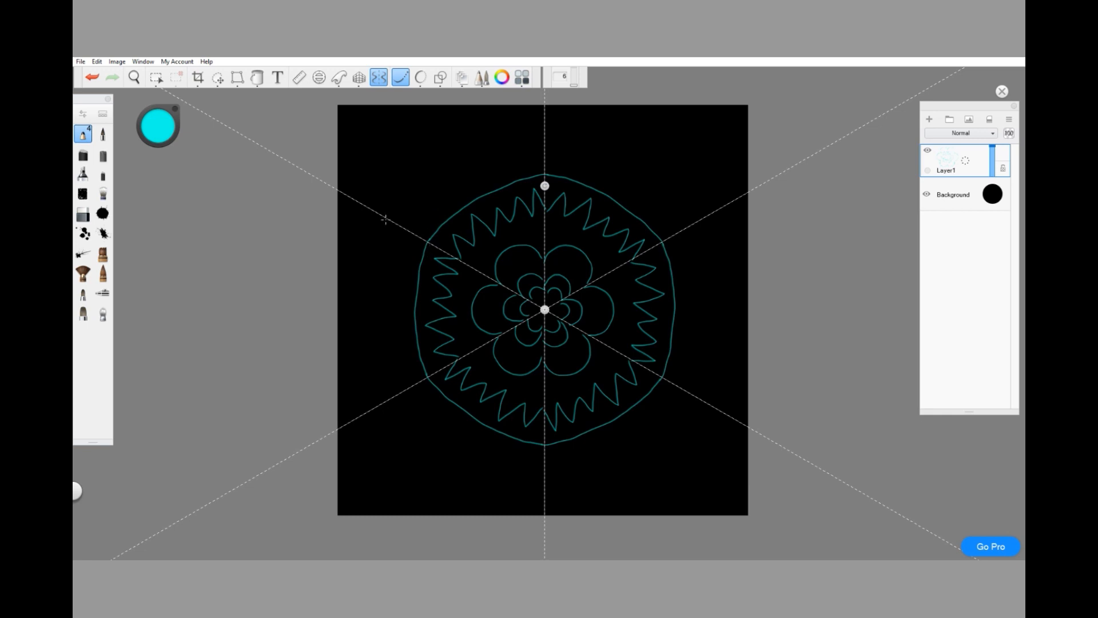
Draw two scalloped cyan rings around the circle and fill the canvas corners with double arcs and zigzag edges
{"action": "mouse_move", "coordinate": [409, 230]}
{"action": "left_mouse_down"}
{"action": "mouse_move", "coordinate": [392, 200]}
{"action": "mouse_move", "coordinate": [411, 186]}
{"action": "mouse_move", "coordinate": [435, 191]}
{"action": "mouse_move", "coordinate": [433, 175]}
{"action": "mouse_move", "coordinate": [453, 155]}
{"action": "mouse_move", "coordinate": [473, 170]}
{"action": "mouse_move", "coordinate": [482, 142]}
{"action": "mouse_move", "coordinate": [506, 156]}
{"action": "mouse_move", "coordinate": [512, 140]}
{"action": "mouse_move", "coordinate": [544, 147]}
{"action": "left_mouse_up"}
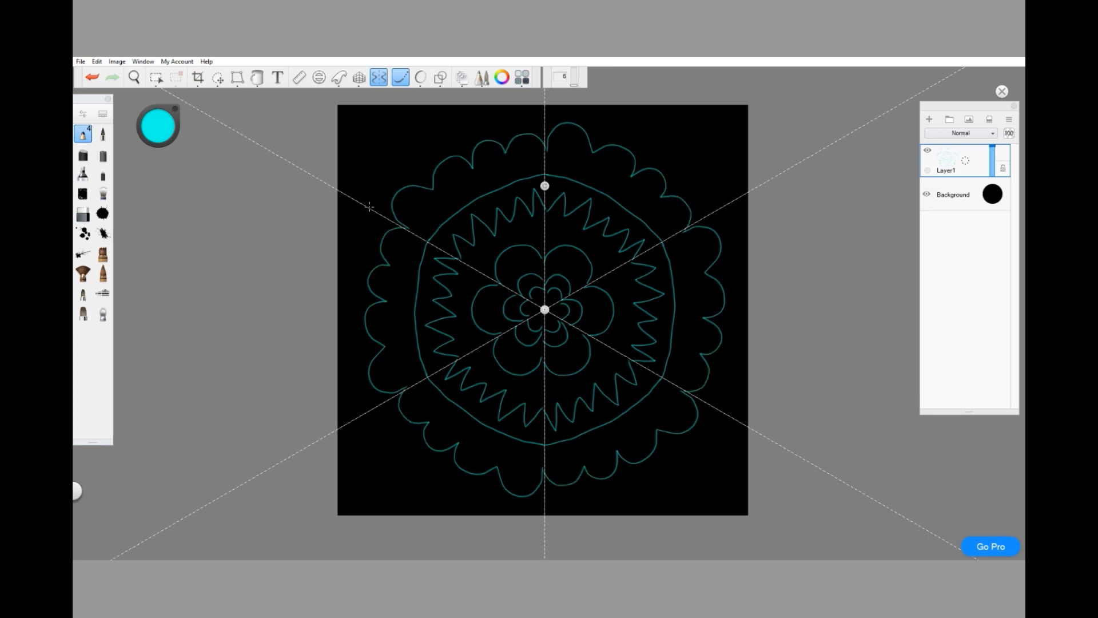
{"action": "mouse_move", "coordinate": [370, 207]}
{"action": "left_mouse_down"}
{"action": "mouse_move", "coordinate": [357, 170]}
{"action": "mouse_move", "coordinate": [390, 169]}
{"action": "mouse_move", "coordinate": [391, 150]}
{"action": "mouse_move", "coordinate": [414, 134]}
{"action": "mouse_move", "coordinate": [433, 140]}
{"action": "mouse_move", "coordinate": [447, 120]}
{"action": "mouse_move", "coordinate": [467, 130]}
{"action": "mouse_move", "coordinate": [473, 113]}
{"action": "mouse_move", "coordinate": [503, 120]}
{"action": "mouse_move", "coordinate": [543, 107]}
{"action": "left_mouse_up"}
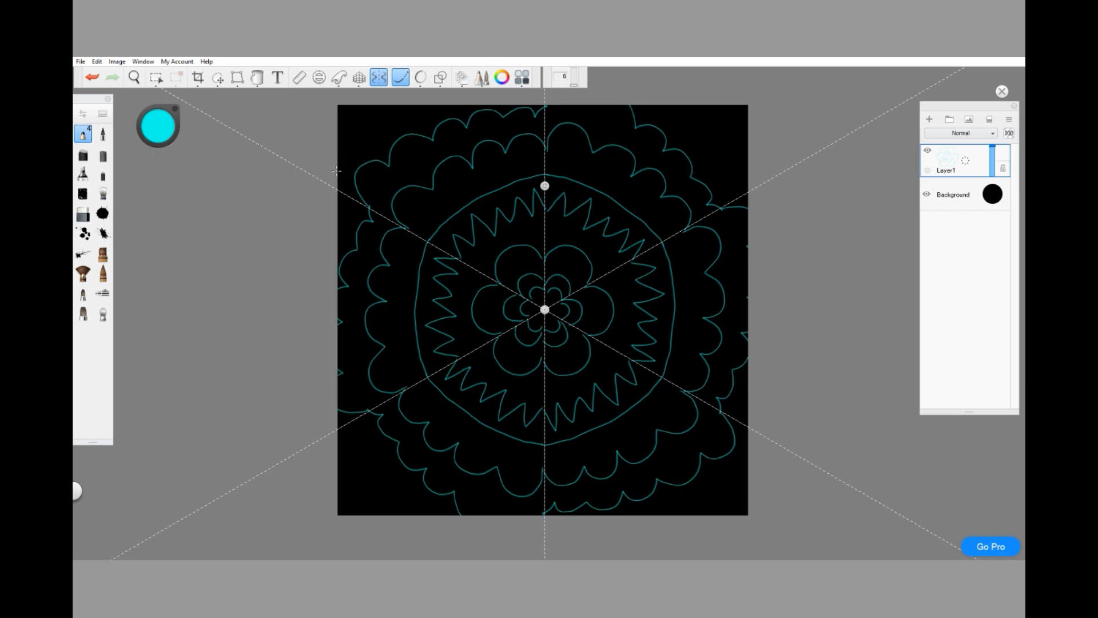
{"action": "mouse_move", "coordinate": [338, 181]}
{"action": "left_mouse_down"}
{"action": "mouse_move", "coordinate": [359, 143]}
{"action": "mouse_move", "coordinate": [422, 104]}
{"action": "left_mouse_up"}
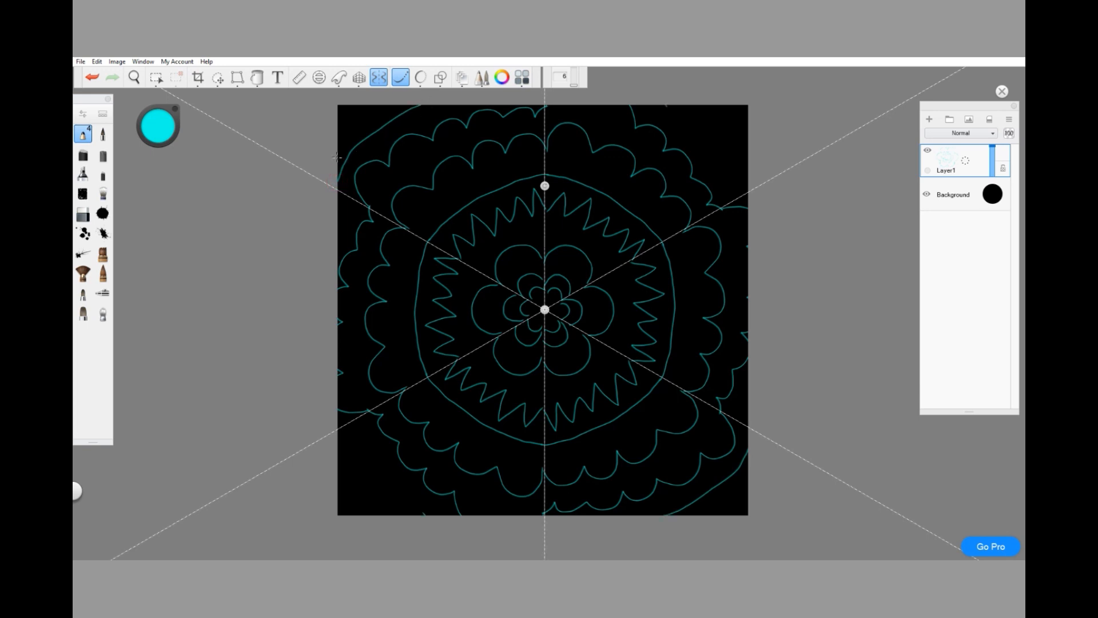
{"action": "left_click_drag", "start_coordinate": [337, 157], "coordinate": [400, 104]}
{"action": "left_click_drag", "start_coordinate": [340, 123], "coordinate": [371, 109]}
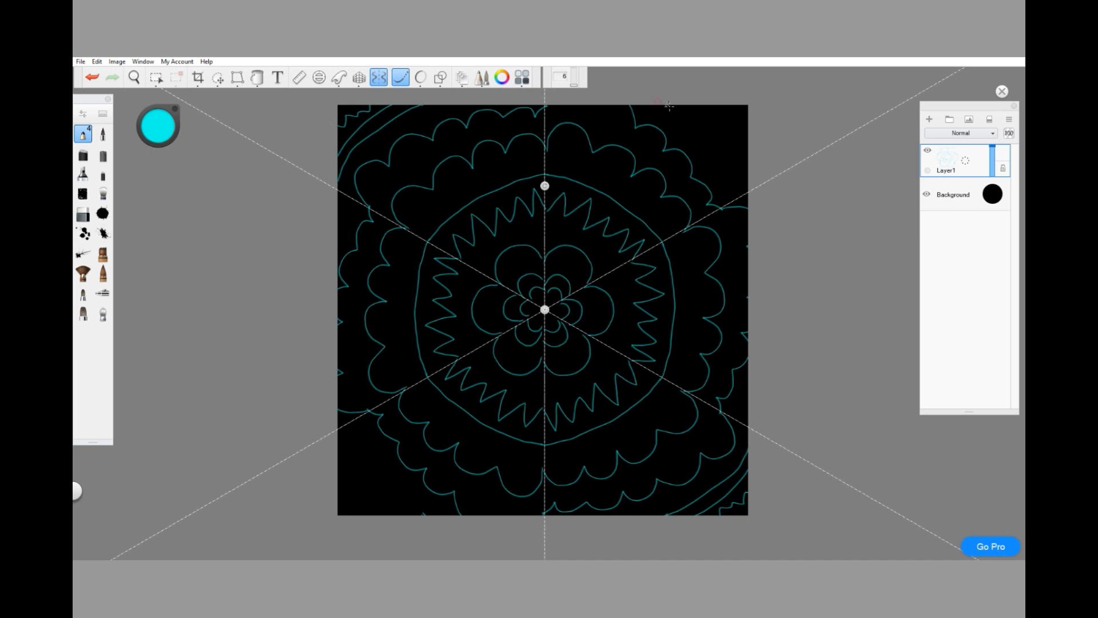
{"action": "left_click_drag", "start_coordinate": [669, 105], "coordinate": [745, 195]}
{"action": "left_click_drag", "start_coordinate": [684, 101], "coordinate": [750, 177]}
{"action": "left_click_drag", "start_coordinate": [708, 101], "coordinate": [746, 143]}
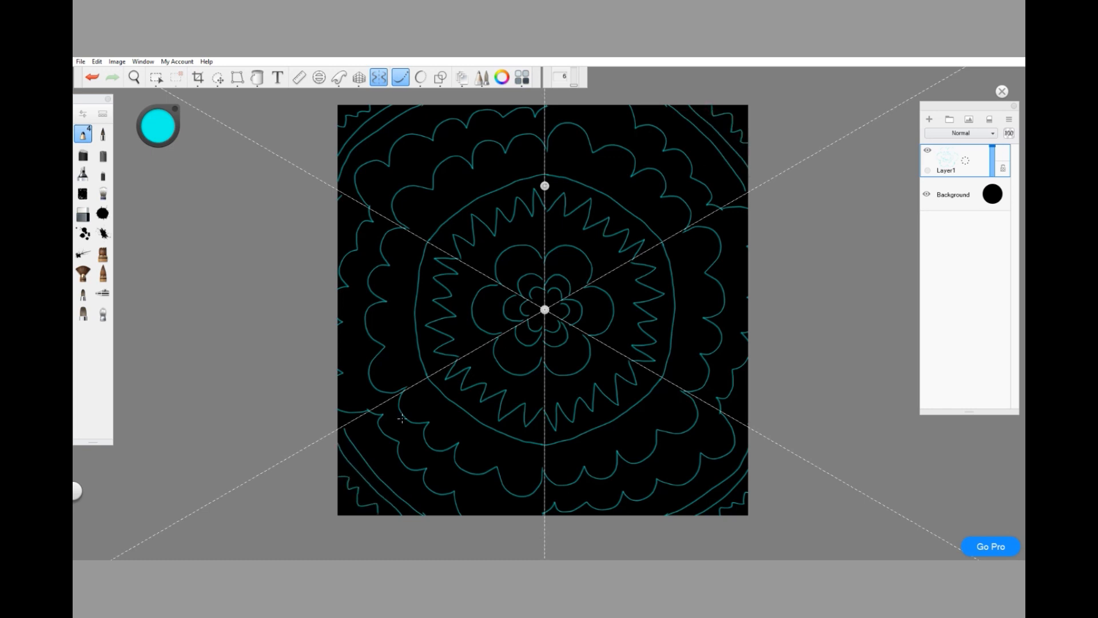
Change the brush color to orange and place three dots inside each large petal of the central flower
{"action": "left_click", "coordinate": [160, 133]}
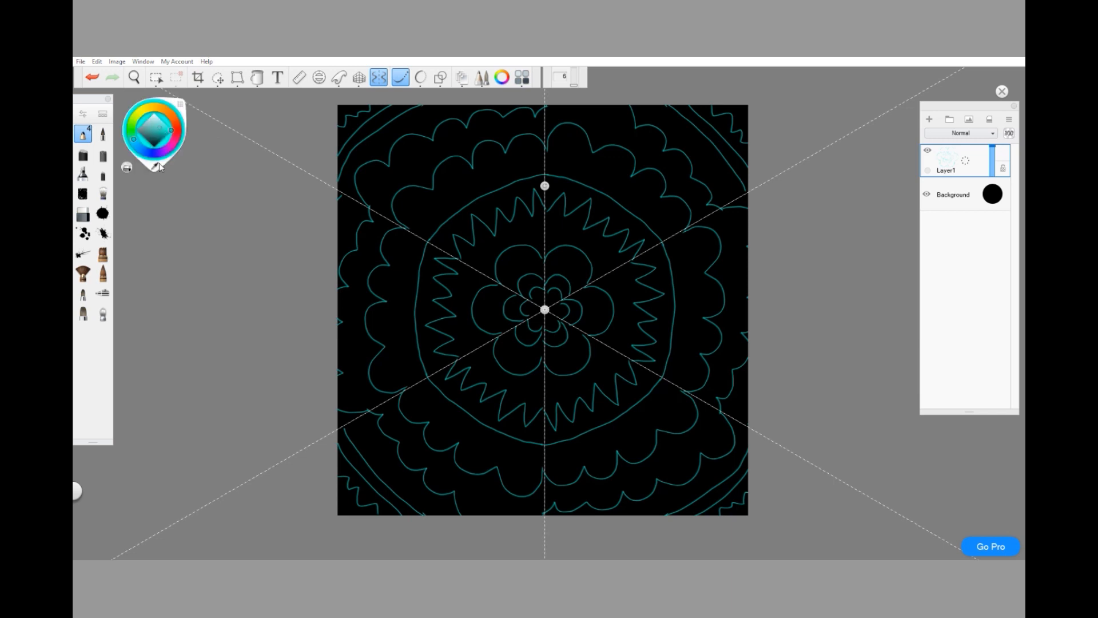
{"action": "left_click", "coordinate": [159, 109]}
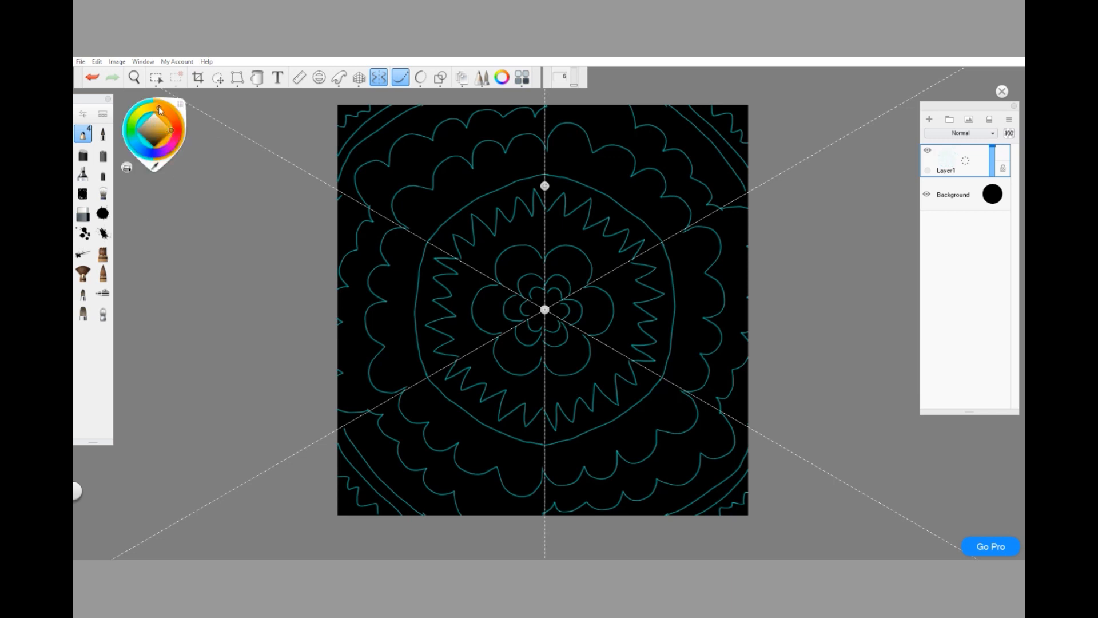
{"action": "left_click_drag", "start_coordinate": [160, 108], "coordinate": [170, 104]}
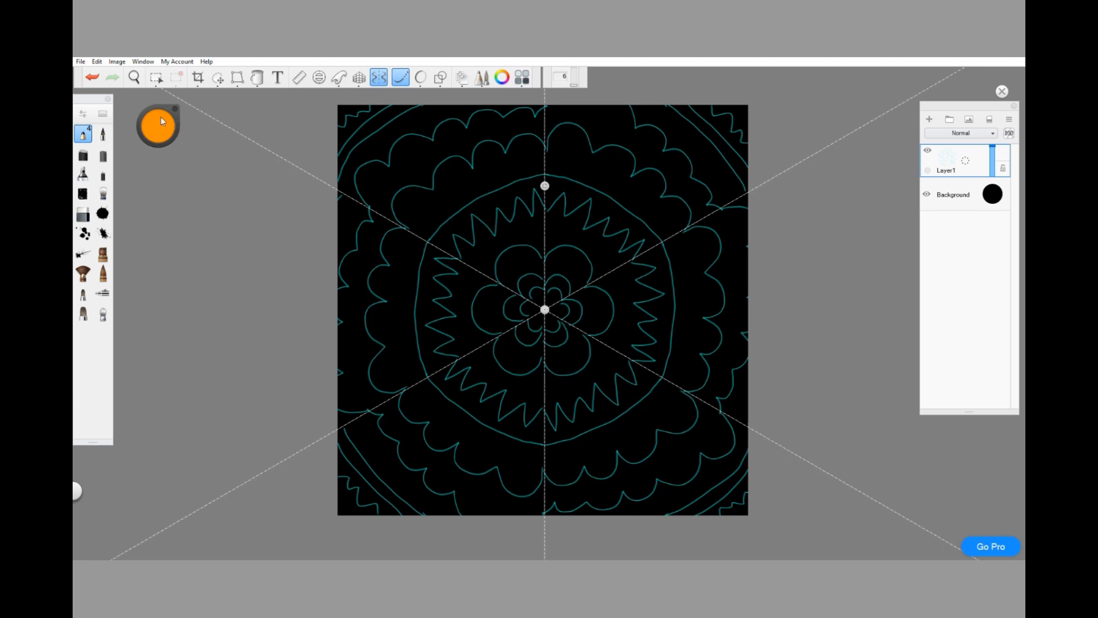
{"action": "mouse_move", "coordinate": [162, 123]}
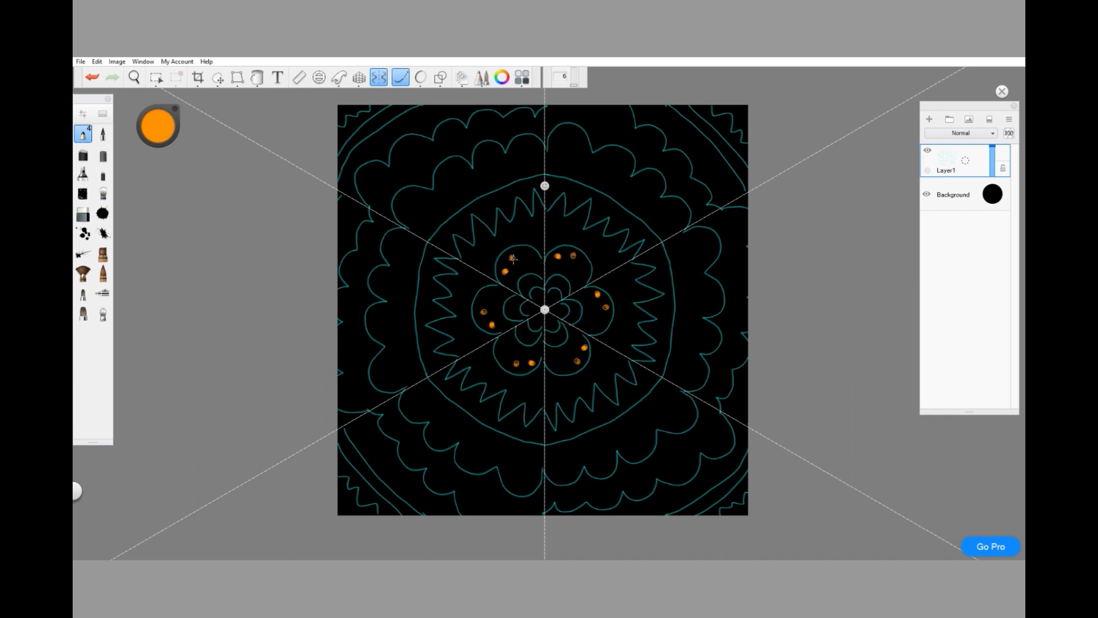
{"action": "left_click_drag", "start_coordinate": [513, 258], "coordinate": [524, 257]}
Turn off Steady Stroke and line the inside of the inner scalloped ring with small orange dots
{"action": "left_click", "coordinate": [408, 218]}
{"action": "left_click", "coordinate": [401, 76]}
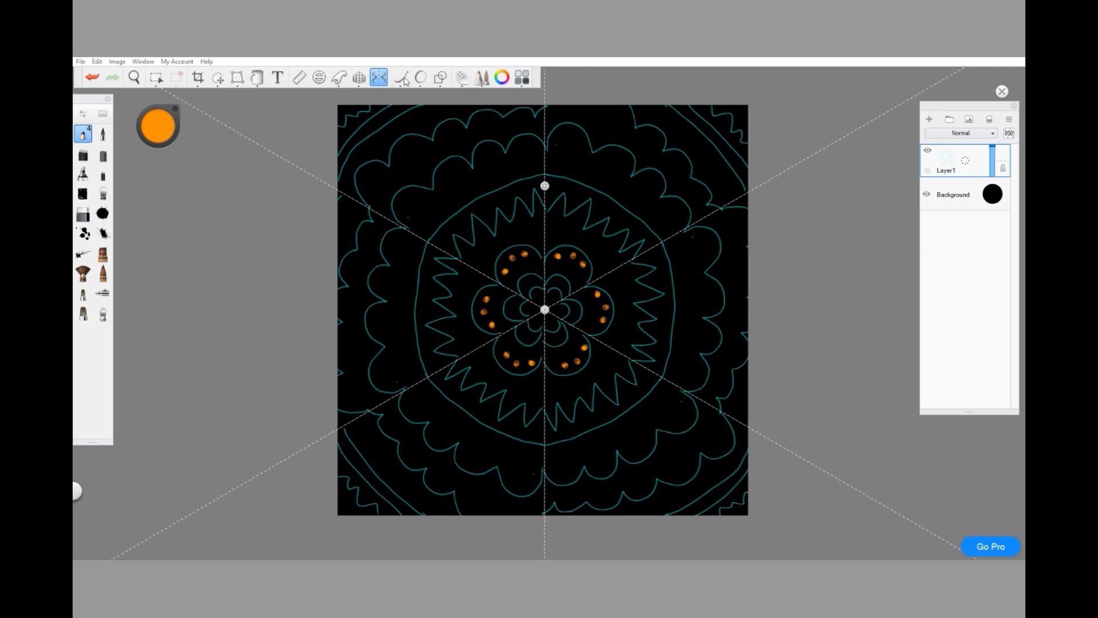
{"action": "left_click", "coordinate": [409, 218]}
{"action": "left_click", "coordinate": [401, 209]}
{"action": "left_click", "coordinate": [400, 198]}
{"action": "left_click", "coordinate": [409, 193]}
{"action": "left_click", "coordinate": [421, 193]}
{"action": "left_click", "coordinate": [430, 196]}
{"action": "left_click", "coordinate": [442, 181]}
{"action": "left_click", "coordinate": [442, 174]}
{"action": "left_click", "coordinate": [446, 167]}
{"action": "left_click", "coordinate": [454, 163]}
{"action": "left_click", "coordinate": [465, 165]}
{"action": "left_click", "coordinate": [468, 169]}
{"action": "left_click", "coordinate": [480, 163]}
{"action": "left_click", "coordinate": [481, 155]}
{"action": "left_click", "coordinate": [484, 148]}
{"action": "left_click", "coordinate": [490, 146]}
{"action": "left_click", "coordinate": [498, 147]}
{"action": "left_click", "coordinate": [501, 154]}
{"action": "left_click_drag", "start_coordinate": [515, 144], "coordinate": [538, 146]}
Fill the bands between the double arcs in the canvas corners with rows of orange dots
{"action": "left_click", "coordinate": [342, 157]}
{"action": "left_click", "coordinate": [350, 145]}
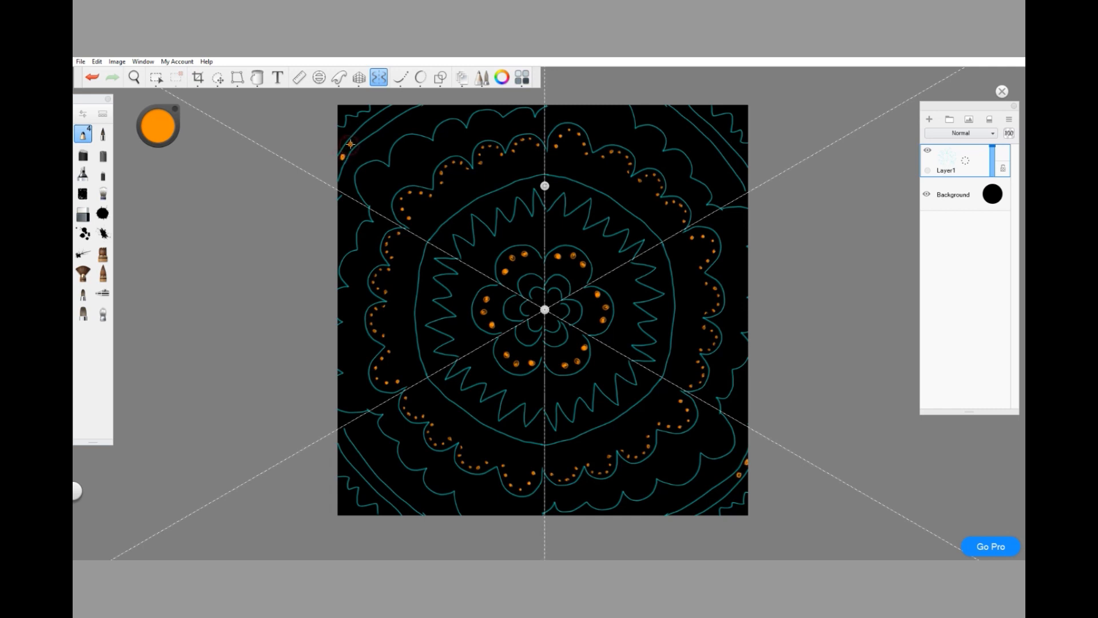
{"action": "left_click", "coordinate": [359, 136]}
{"action": "left_click", "coordinate": [369, 128]}
{"action": "left_click", "coordinate": [379, 121]}
{"action": "left_click", "coordinate": [390, 113]}
{"action": "left_click", "coordinate": [397, 108]}
{"action": "left_click", "coordinate": [686, 108]}
{"action": "left_click", "coordinate": [691, 117]}
{"action": "left_click", "coordinate": [702, 123]}
{"action": "left_click", "coordinate": [709, 132]}
{"action": "left_click", "coordinate": [718, 138]}
{"action": "left_click", "coordinate": [725, 147]}
{"action": "left_click", "coordinate": [732, 155]}
{"action": "left_click", "coordinate": [738, 162]}
{"action": "left_click", "coordinate": [744, 172]}
Change the brush color to pink and add a fine zigzag around the circle and teardrops in the outer scallops
{"action": "left_click", "coordinate": [171, 129]}
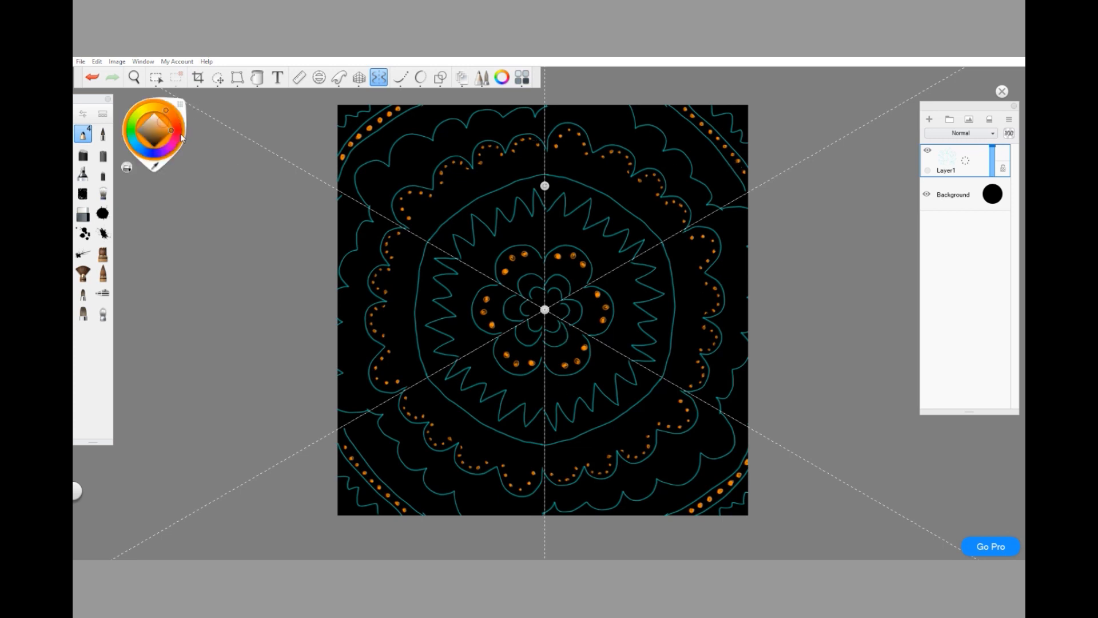
{"action": "left_click", "coordinate": [176, 141]}
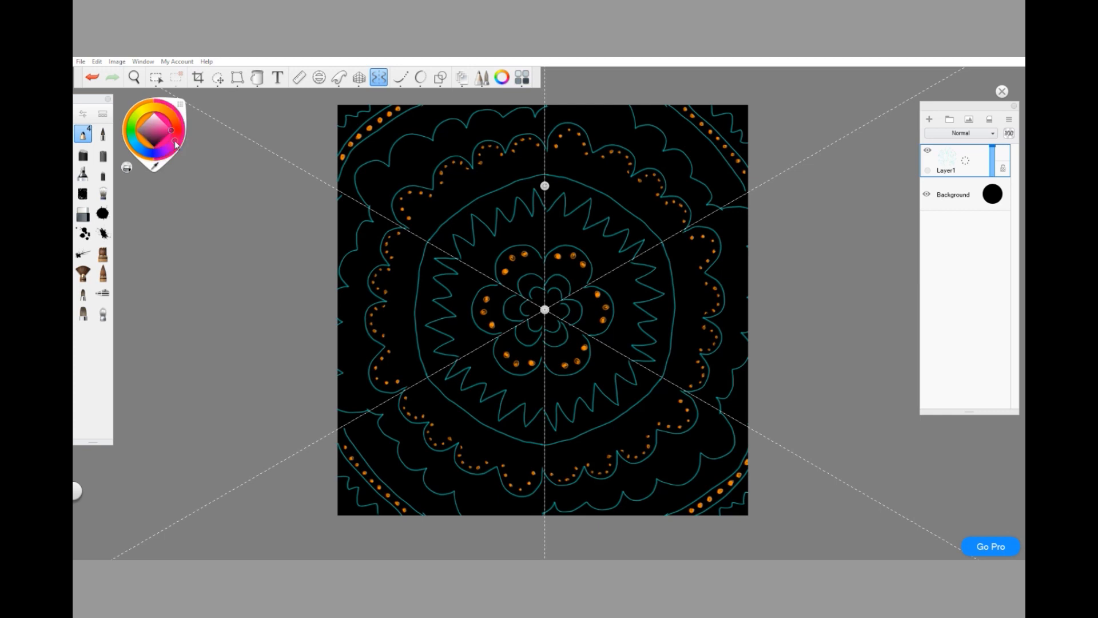
{"action": "left_click_drag", "start_coordinate": [177, 142], "coordinate": [180, 141]}
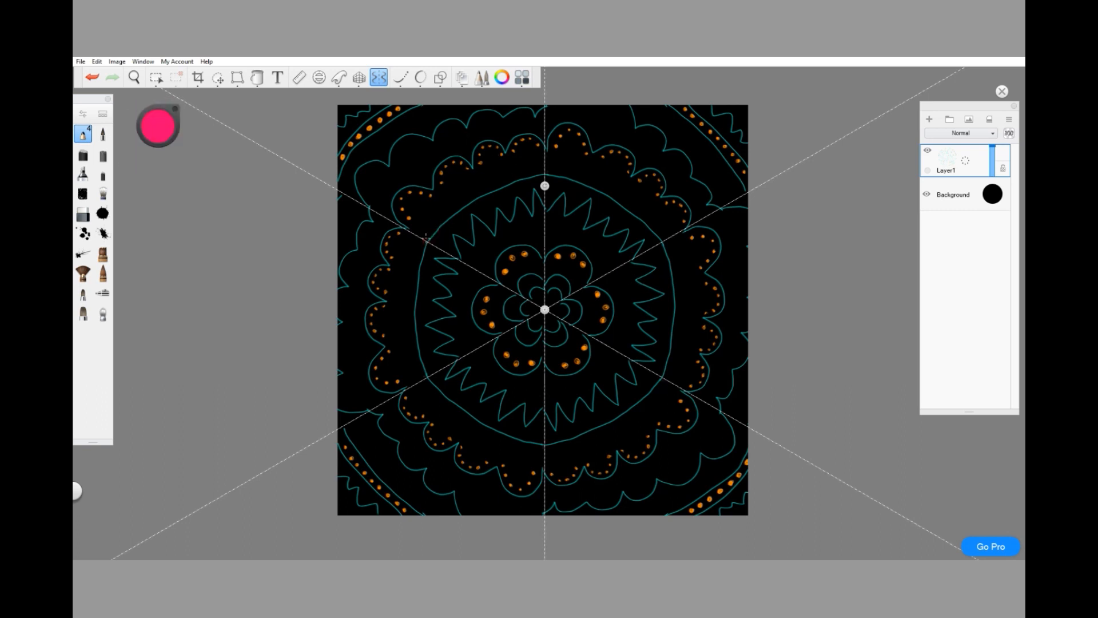
{"action": "mouse_move", "coordinate": [426, 228]}
{"action": "left_mouse_down"}
{"action": "mouse_move", "coordinate": [503, 178]}
{"action": "mouse_move", "coordinate": [542, 170]}
{"action": "left_mouse_up"}
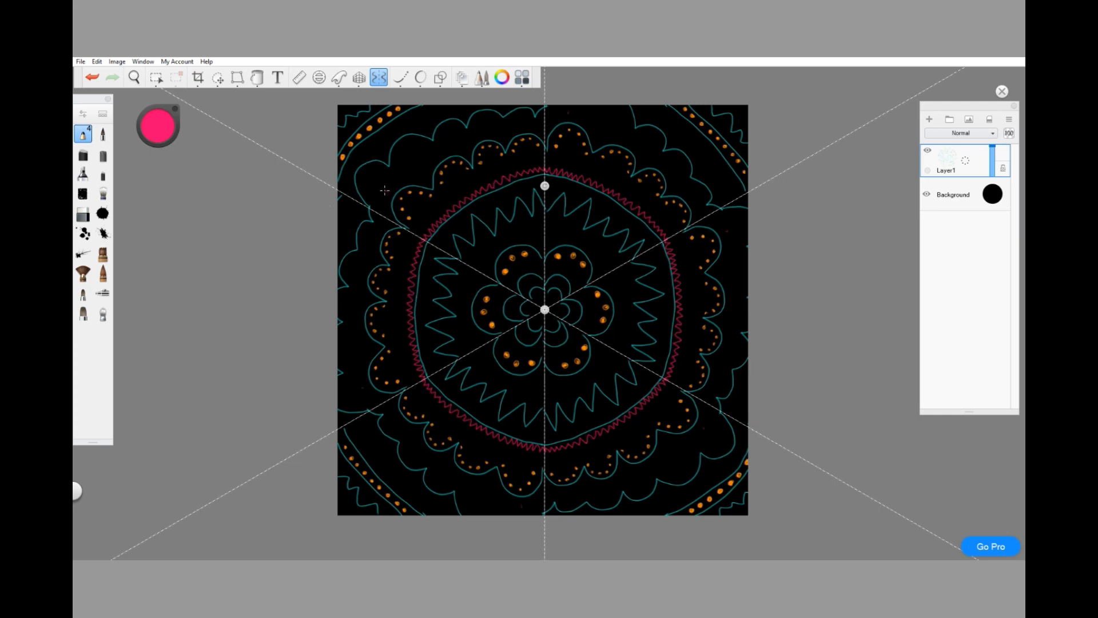
{"action": "mouse_move", "coordinate": [385, 190]}
{"action": "left_mouse_down"}
{"action": "mouse_move", "coordinate": [366, 167]}
{"action": "mouse_move", "coordinate": [387, 191]}
{"action": "mouse_move", "coordinate": [407, 156]}
{"action": "mouse_move", "coordinate": [400, 148]}
{"action": "mouse_move", "coordinate": [417, 150]}
{"action": "mouse_move", "coordinate": [420, 170]}
{"action": "left_mouse_up"}
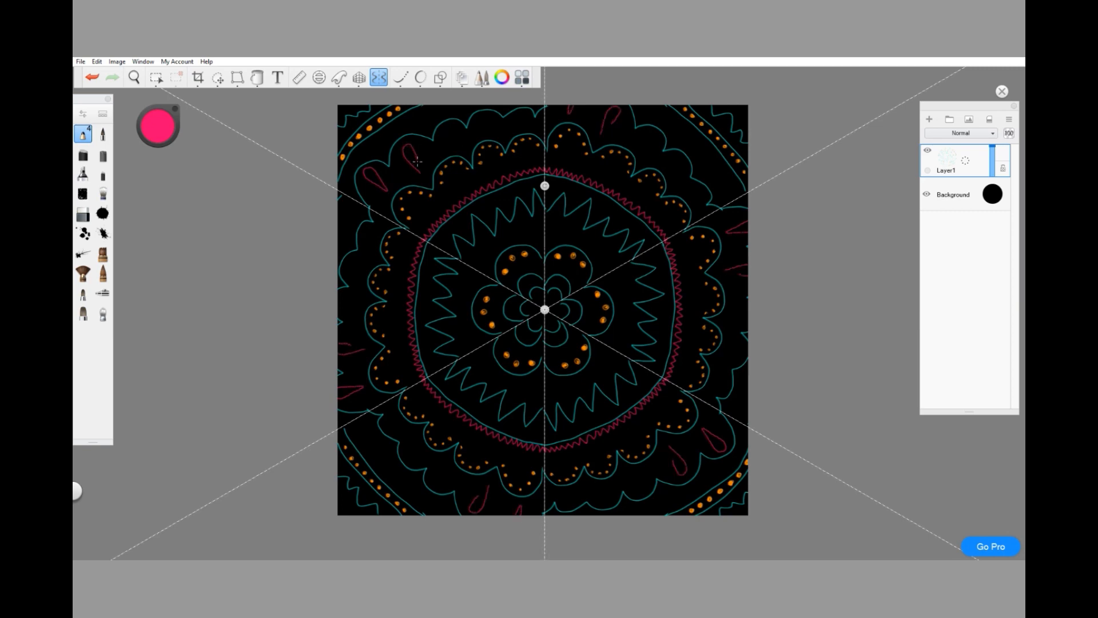
{"action": "mouse_move", "coordinate": [457, 146]}
{"action": "left_mouse_down"}
{"action": "mouse_move", "coordinate": [453, 131]}
{"action": "mouse_move", "coordinate": [458, 145]}
{"action": "mouse_move", "coordinate": [520, 127]}
{"action": "left_mouse_up"}
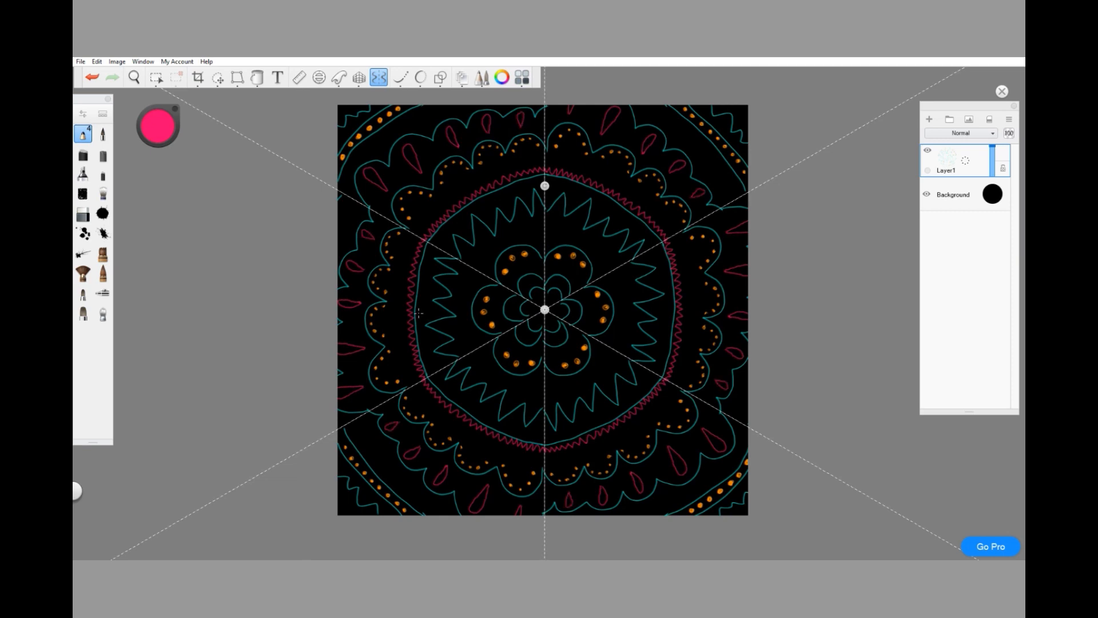
Set the radial symmetry to 12 sections
{"action": "left_click", "coordinate": [378, 77]}
{"action": "left_click", "coordinate": [575, 77]}
{"action": "left_click", "coordinate": [574, 77]}
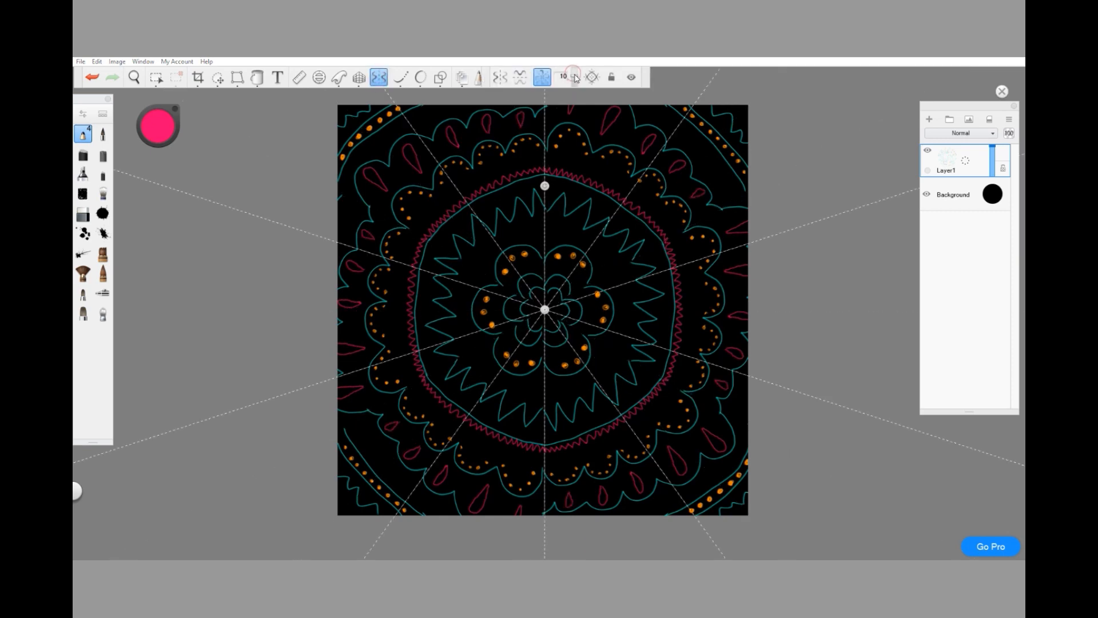
{"action": "left_click", "coordinate": [574, 77]}
{"action": "left_click", "coordinate": [575, 76]}
{"action": "left_click", "coordinate": [575, 77]}
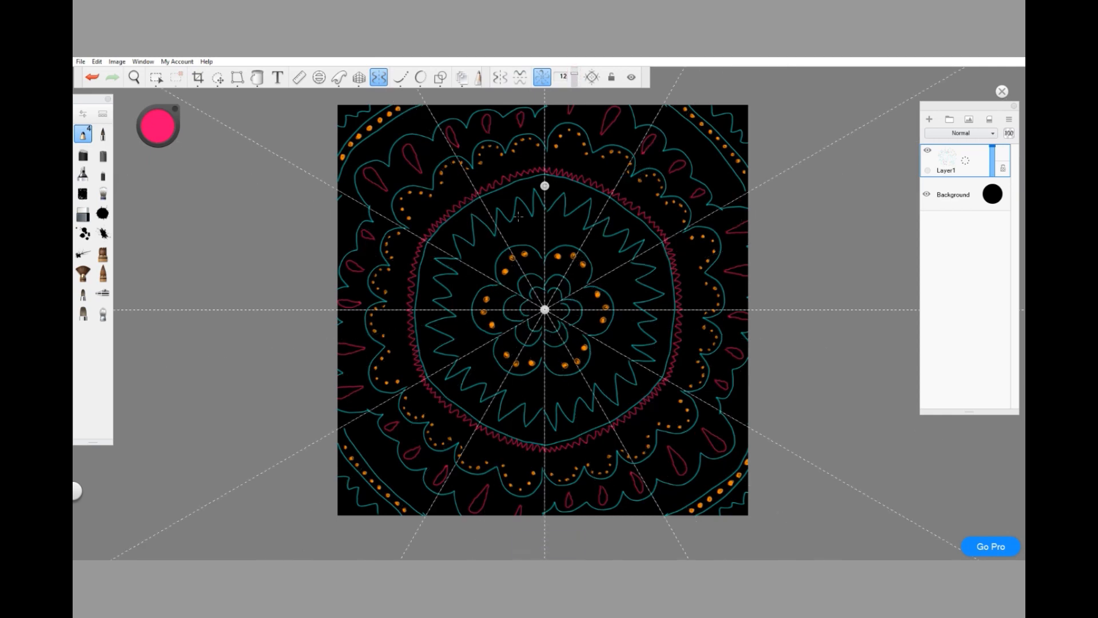
Change the brush color to yellow and add dots around the central flower, inside the circle and outside the inner scalloped ring
{"action": "left_click", "coordinate": [174, 129]}
{"action": "left_click", "coordinate": [140, 112]}
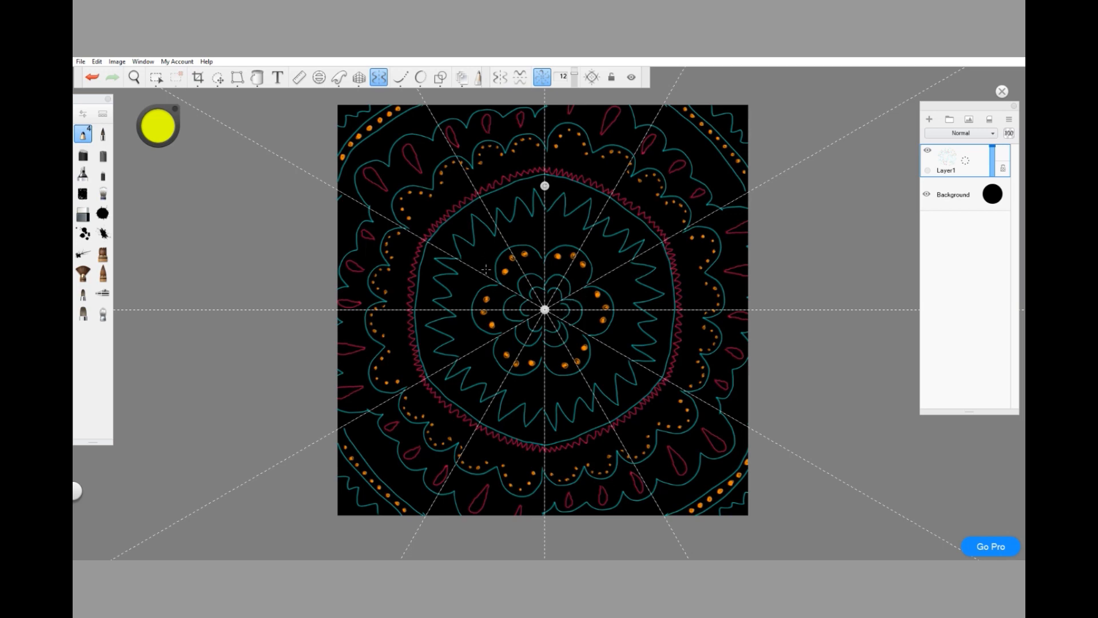
{"action": "left_click_drag", "start_coordinate": [493, 273], "coordinate": [502, 248]}
{"action": "left_click_drag", "start_coordinate": [465, 285], "coordinate": [482, 276]}
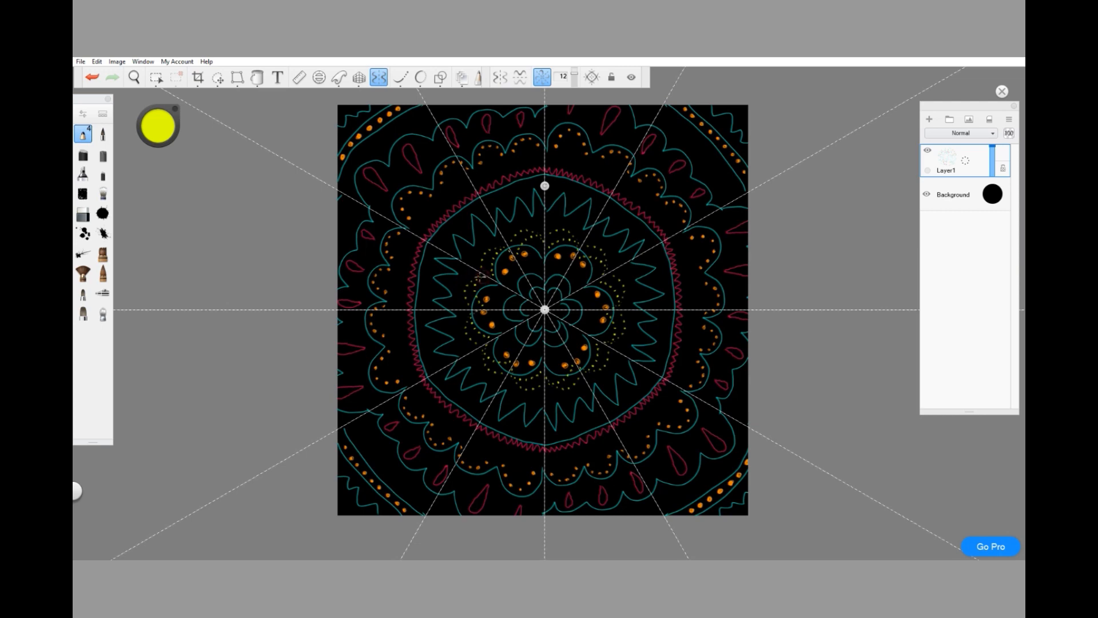
{"action": "left_click", "coordinate": [451, 229]}
{"action": "left_click", "coordinate": [469, 210]}
{"action": "mouse_move", "coordinate": [391, 219]}
{"action": "left_mouse_down"}
{"action": "mouse_move", "coordinate": [411, 181]}
{"action": "mouse_move", "coordinate": [429, 186]}
{"action": "mouse_move", "coordinate": [452, 155]}
{"action": "left_mouse_up"}
Change the brush color to blue and draw concentric wavy rings and overlapping petals over the central flower
{"action": "left_click", "coordinate": [158, 126]}
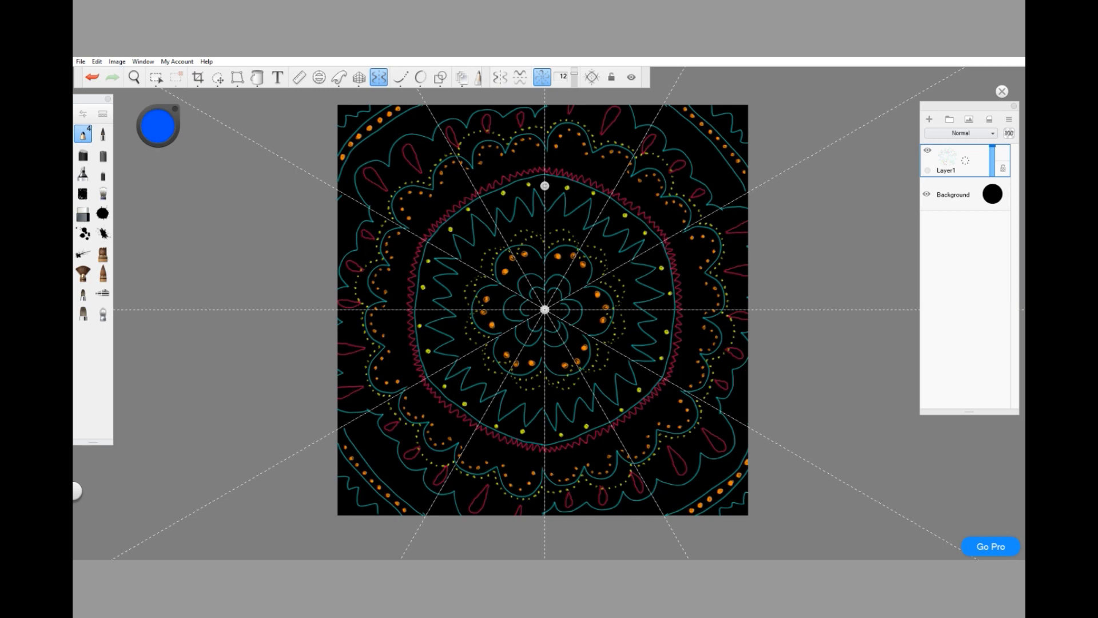
{"action": "scroll", "coordinate": [523, 282], "scroll_direction": "up", "scroll_amount": 4}
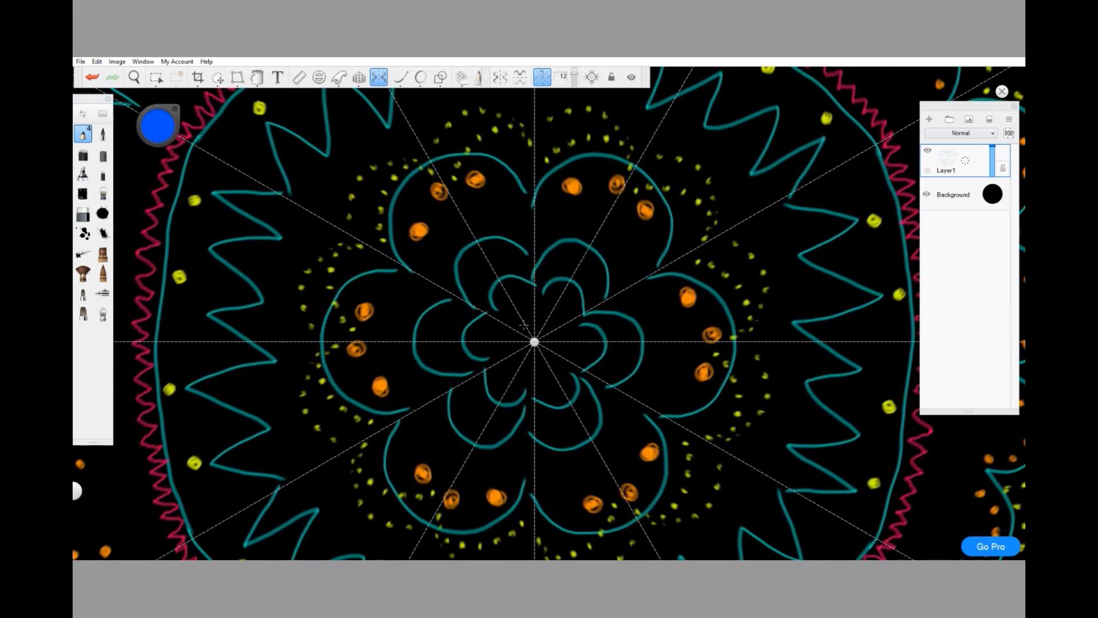
{"action": "mouse_move", "coordinate": [522, 322]}
{"action": "left_mouse_down"}
{"action": "mouse_move", "coordinate": [520, 289]}
{"action": "mouse_move", "coordinate": [511, 299]}
{"action": "mouse_move", "coordinate": [531, 291]}
{"action": "mouse_move", "coordinate": [510, 293]}
{"action": "mouse_move", "coordinate": [524, 286]}
{"action": "mouse_move", "coordinate": [503, 276]}
{"action": "mouse_move", "coordinate": [491, 294]}
{"action": "mouse_move", "coordinate": [521, 283]}
{"action": "mouse_move", "coordinate": [493, 351]}
{"action": "mouse_move", "coordinate": [525, 237]}
{"action": "mouse_move", "coordinate": [508, 227]}
{"action": "mouse_move", "coordinate": [468, 238]}
{"action": "mouse_move", "coordinate": [452, 257]}
{"action": "mouse_move", "coordinate": [457, 300]}
{"action": "mouse_move", "coordinate": [403, 247]}
{"action": "mouse_move", "coordinate": [400, 218]}
{"action": "mouse_move", "coordinate": [411, 187]}
{"action": "mouse_move", "coordinate": [447, 165]}
{"action": "mouse_move", "coordinate": [481, 165]}
{"action": "mouse_move", "coordinate": [525, 202]}
{"action": "left_mouse_up"}
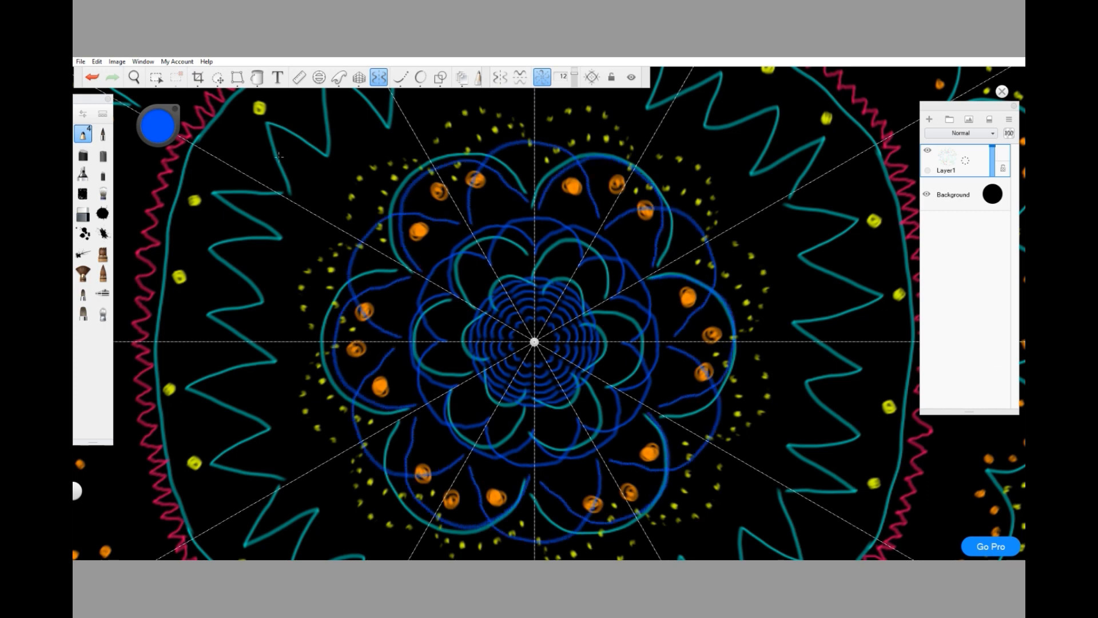
Change the brush color to white and decorate the blue central flower with dots, short hatch marks and small double arcs
{"action": "left_click", "coordinate": [158, 126]}
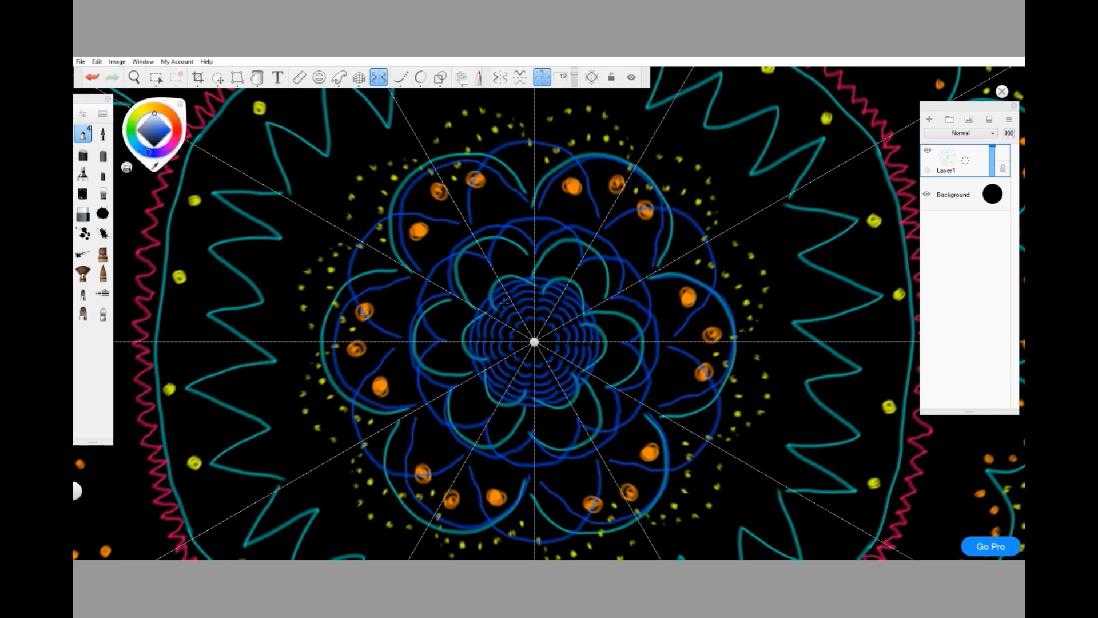
{"action": "left_click", "coordinate": [515, 318]}
{"action": "left_click", "coordinate": [509, 310]}
{"action": "left_click", "coordinate": [509, 312]}
{"action": "left_click", "coordinate": [511, 309]}
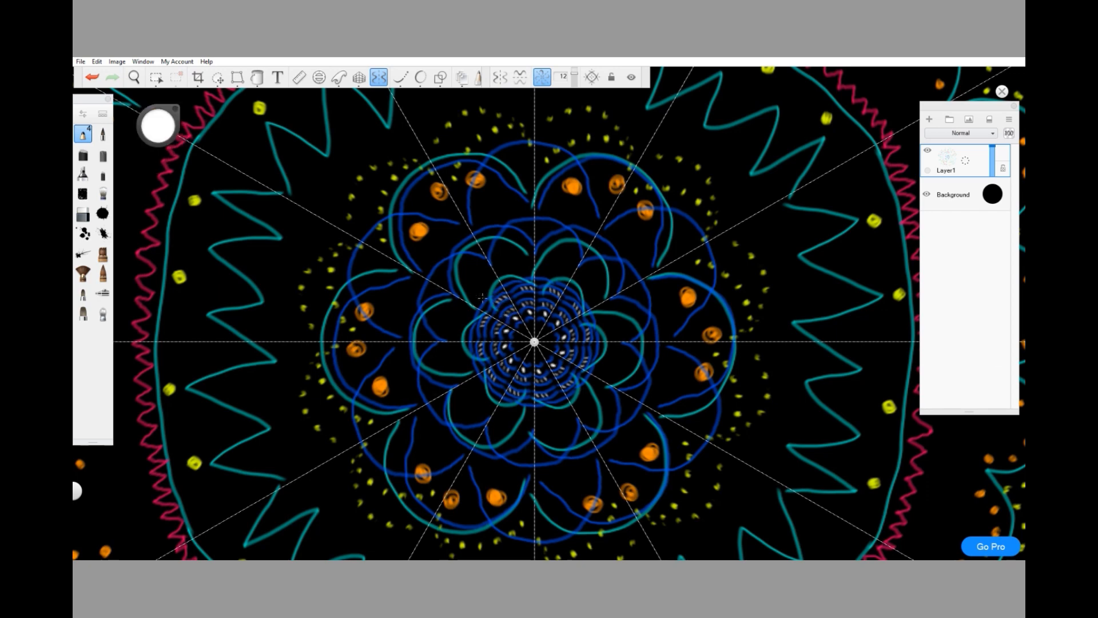
{"action": "left_click_drag", "start_coordinate": [478, 245], "coordinate": [487, 245]}
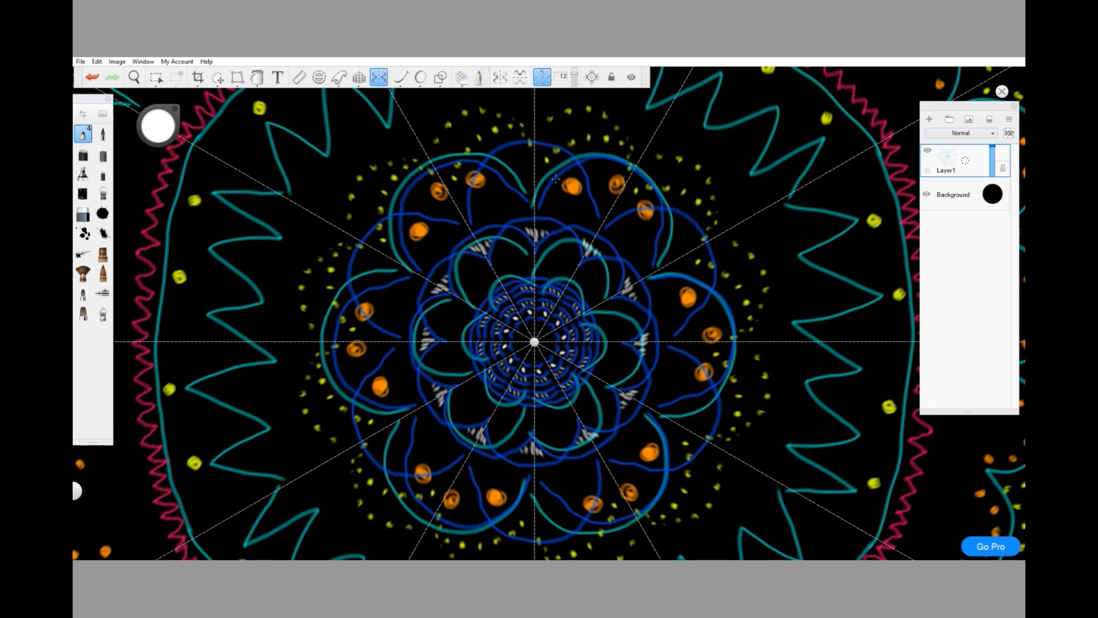
{"action": "mouse_move", "coordinate": [525, 184]}
{"action": "left_mouse_down"}
{"action": "mouse_move", "coordinate": [541, 183]}
{"action": "mouse_move", "coordinate": [529, 166]}
{"action": "mouse_move", "coordinate": [546, 167]}
{"action": "mouse_move", "coordinate": [526, 172]}
{"action": "left_mouse_up"}
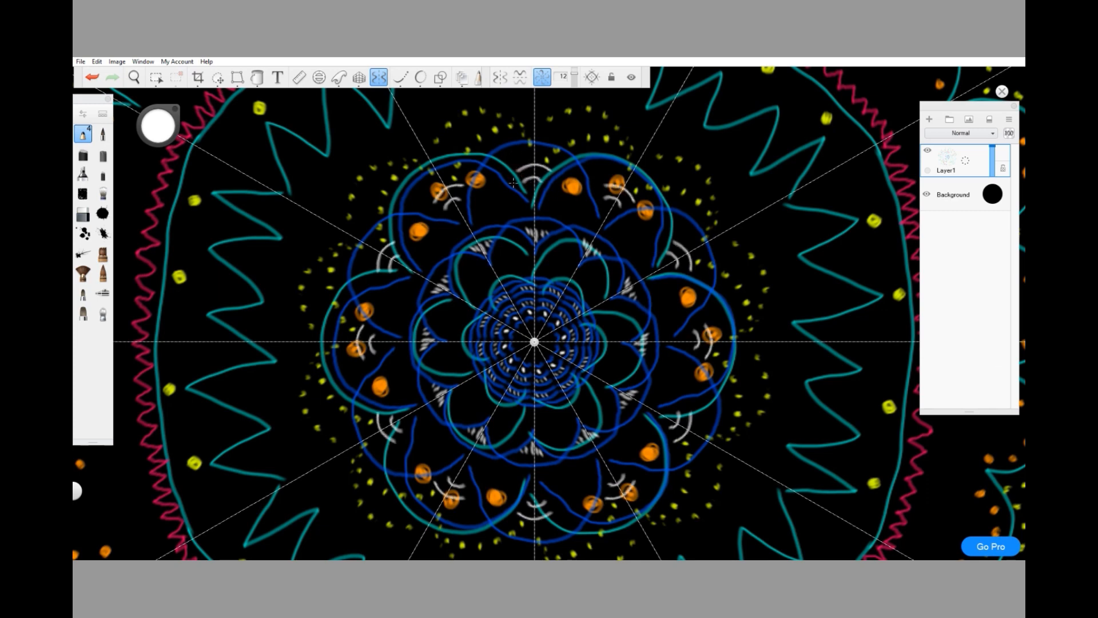
{"action": "left_click_drag", "start_coordinate": [420, 230], "coordinate": [418, 231]}
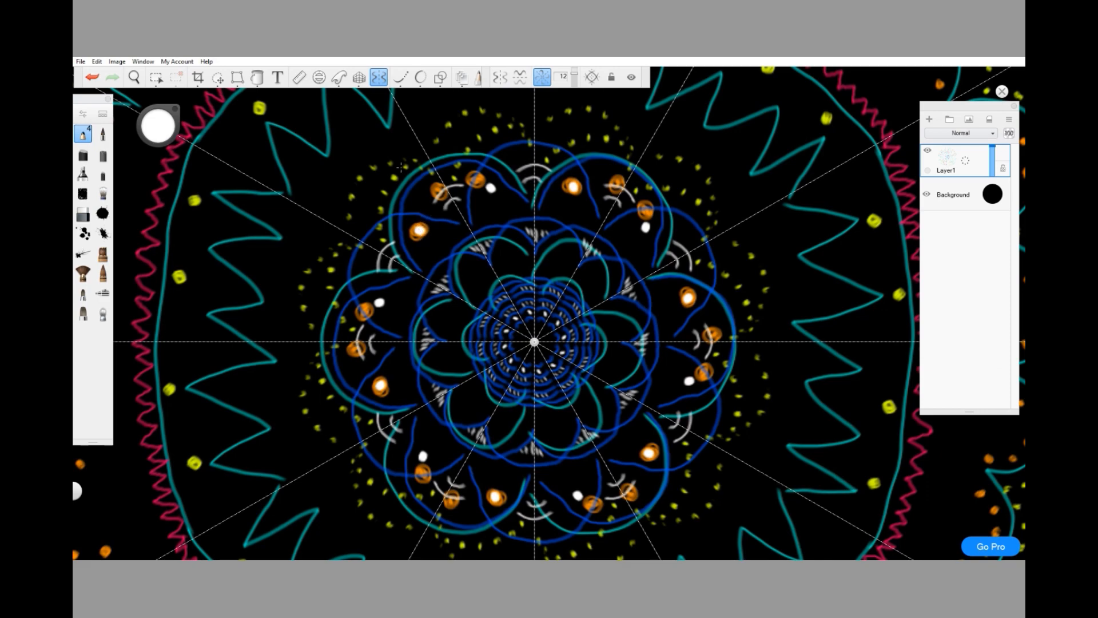
Place white dots between the yellow dots along the inside of the cyan circle
{"action": "scroll", "coordinate": [417, 195], "scroll_direction": "down", "scroll_amount": 5}
{"action": "scroll", "coordinate": [537, 198], "scroll_direction": "up", "scroll_amount": 2}
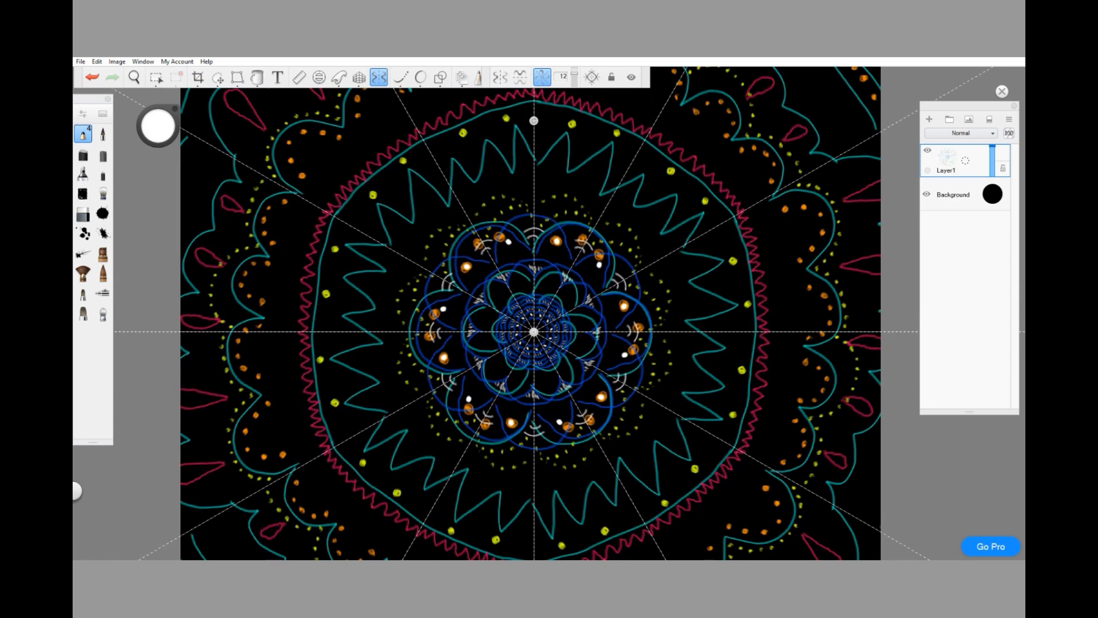
{"action": "scroll", "coordinate": [434, 119], "scroll_direction": "up", "scroll_amount": 2}
{"action": "left_click", "coordinate": [439, 150]}
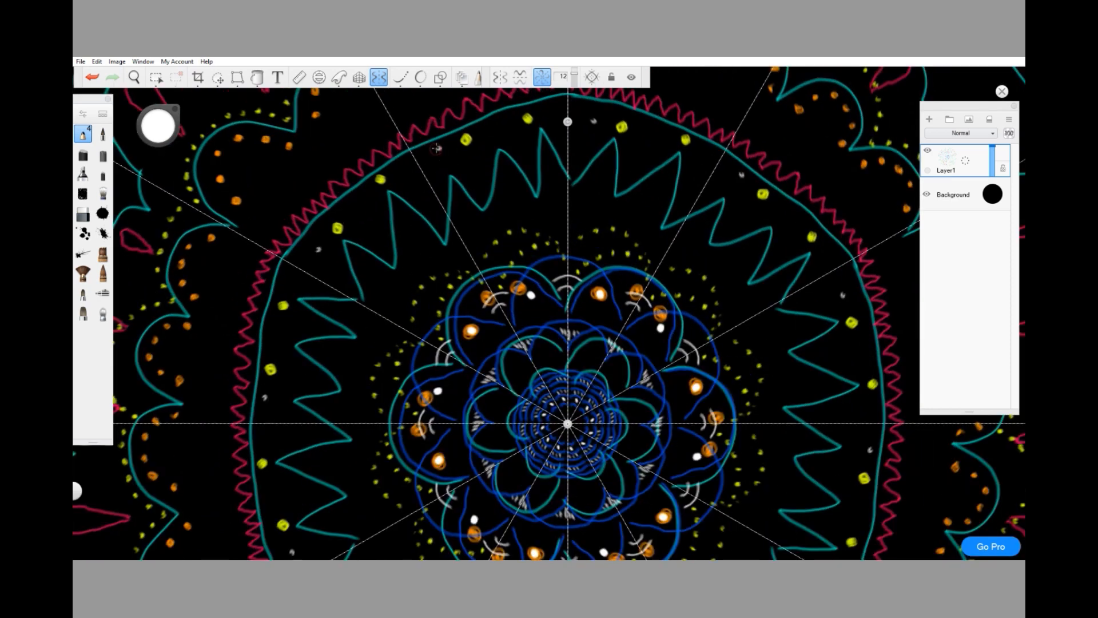
{"action": "left_click", "coordinate": [495, 125]}
{"action": "left_click", "coordinate": [548, 111]}
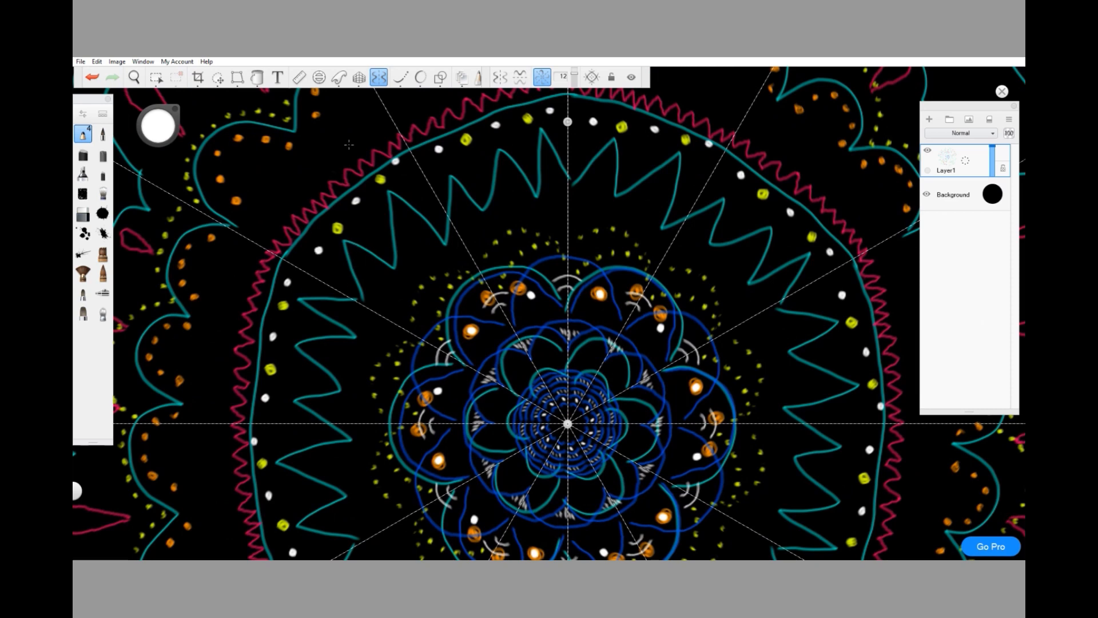
Draw a double white ring just outside the pink zigzag
{"action": "scroll", "coordinate": [349, 145], "scroll_direction": "down", "scroll_amount": 3}
{"action": "scroll", "coordinate": [358, 185], "scroll_direction": "up", "scroll_amount": 7}
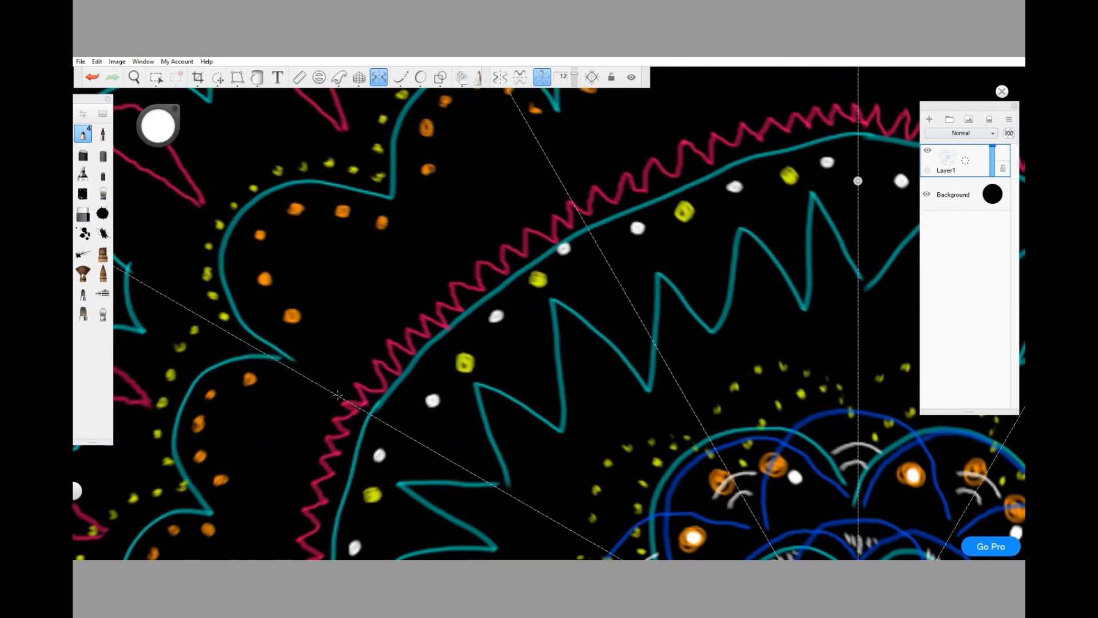
{"action": "mouse_move", "coordinate": [338, 395]}
{"action": "left_mouse_down"}
{"action": "mouse_move", "coordinate": [465, 252]}
{"action": "mouse_move", "coordinate": [557, 185]}
{"action": "left_mouse_up"}
{"action": "mouse_move", "coordinate": [324, 387]}
{"action": "left_mouse_down"}
{"action": "mouse_move", "coordinate": [410, 281]}
{"action": "mouse_move", "coordinate": [377, 318]}
{"action": "mouse_move", "coordinate": [543, 167]}
{"action": "left_mouse_up"}
{"action": "mouse_move", "coordinate": [317, 395]}
{"action": "left_mouse_down"}
{"action": "mouse_move", "coordinate": [428, 261]}
{"action": "mouse_move", "coordinate": [553, 161]}
{"action": "left_mouse_up"}
{"action": "mouse_move", "coordinate": [312, 427]}
{"action": "left_mouse_down"}
{"action": "mouse_move", "coordinate": [325, 389]}
{"action": "mouse_move", "coordinate": [561, 181]}
{"action": "left_mouse_up"}
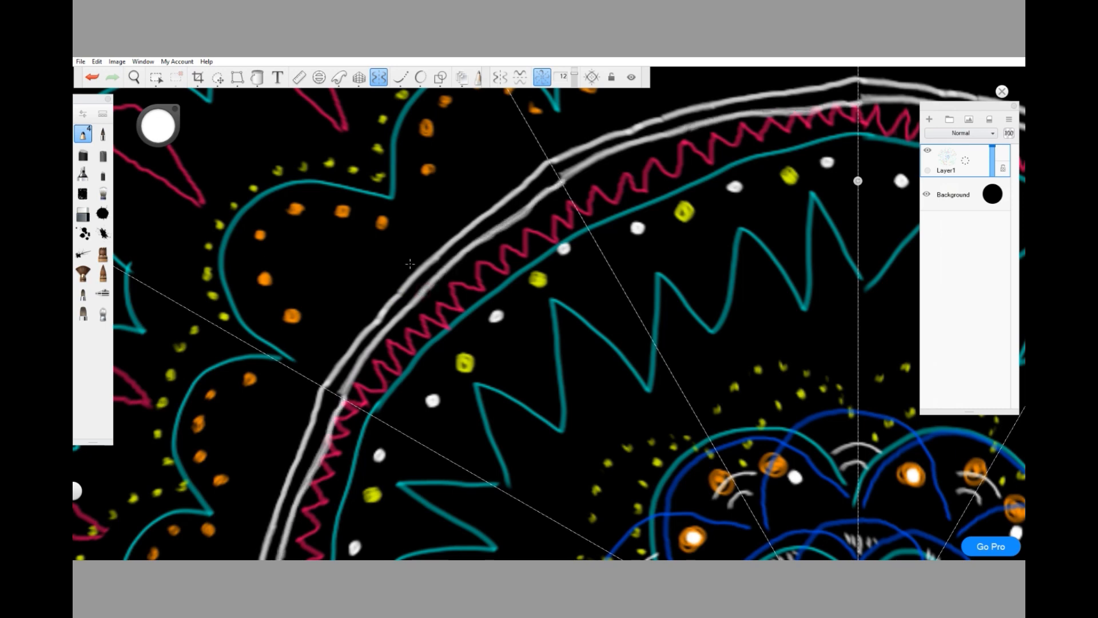
Change the brush color to green and fill the gap of the double white ring with short hatch lines
{"action": "left_click", "coordinate": [157, 125]}
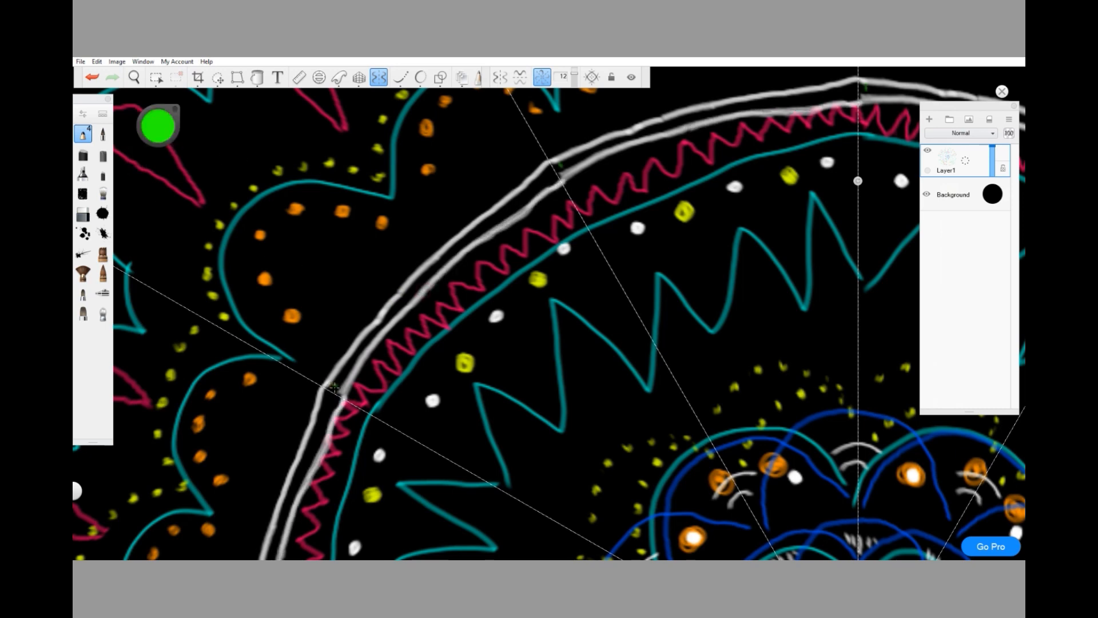
{"action": "left_click_drag", "start_coordinate": [331, 384], "coordinate": [344, 383]}
{"action": "left_click_drag", "start_coordinate": [339, 373], "coordinate": [349, 373]}
{"action": "left_click_drag", "start_coordinate": [345, 364], "coordinate": [356, 363]}
{"action": "left_click_drag", "start_coordinate": [351, 354], "coordinate": [362, 353]}
{"action": "left_click_drag", "start_coordinate": [358, 344], "coordinate": [366, 347]}
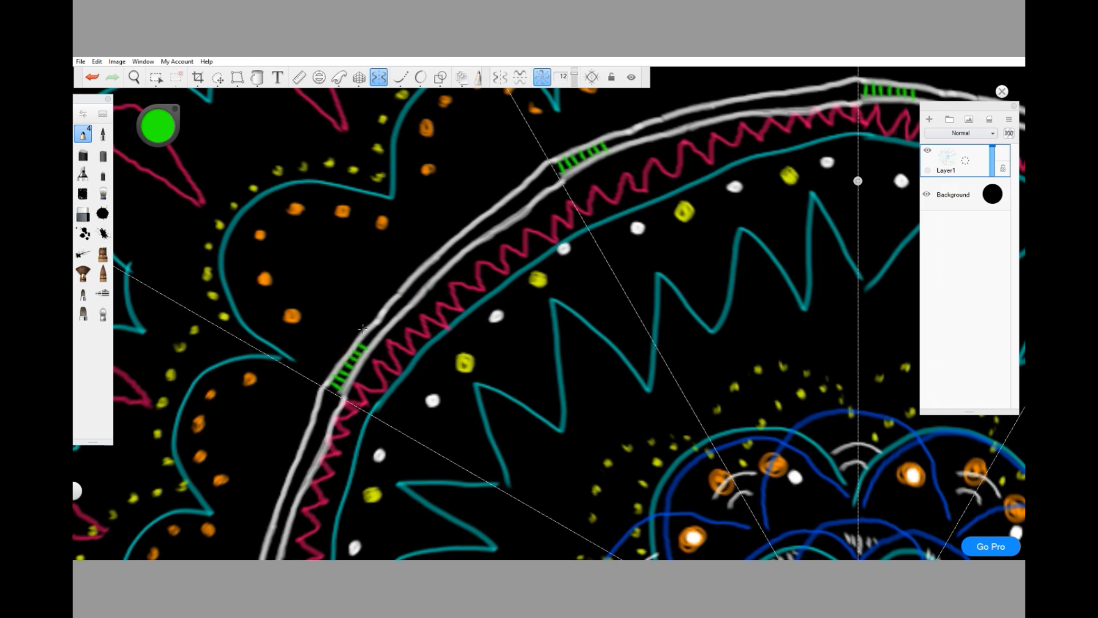
{"action": "left_click_drag", "start_coordinate": [362, 339], "coordinate": [373, 338]}
{"action": "left_click_drag", "start_coordinate": [369, 329], "coordinate": [382, 324]}
{"action": "left_click_drag", "start_coordinate": [379, 314], "coordinate": [389, 316]}
{"action": "left_click_drag", "start_coordinate": [385, 307], "coordinate": [396, 306]}
{"action": "left_click_drag", "start_coordinate": [392, 297], "coordinate": [403, 296]}
{"action": "left_click_drag", "start_coordinate": [400, 287], "coordinate": [411, 287]}
{"action": "left_click_drag", "start_coordinate": [408, 278], "coordinate": [418, 279]}
{"action": "left_click_drag", "start_coordinate": [415, 271], "coordinate": [427, 272]}
{"action": "left_click_drag", "start_coordinate": [424, 264], "coordinate": [437, 265]}
{"action": "left_click_drag", "start_coordinate": [434, 257], "coordinate": [447, 257]}
{"action": "left_click_drag", "start_coordinate": [446, 249], "coordinate": [458, 247]}
{"action": "left_click_drag", "start_coordinate": [454, 239], "coordinate": [467, 238]}
{"action": "left_click_drag", "start_coordinate": [464, 230], "coordinate": [476, 230]}
{"action": "left_click_drag", "start_coordinate": [473, 223], "coordinate": [485, 221]}
{"action": "left_click_drag", "start_coordinate": [482, 214], "coordinate": [495, 213]}
{"action": "left_click_drag", "start_coordinate": [494, 204], "coordinate": [507, 203]}
{"action": "left_click_drag", "start_coordinate": [505, 194], "coordinate": [519, 192]}
{"action": "left_click_drag", "start_coordinate": [518, 183], "coordinate": [532, 181]}
{"action": "left_click_drag", "start_coordinate": [530, 173], "coordinate": [544, 172]}
{"action": "left_click_drag", "start_coordinate": [543, 163], "coordinate": [550, 168]}
{"action": "left_click_drag", "start_coordinate": [549, 160], "coordinate": [556, 164]}
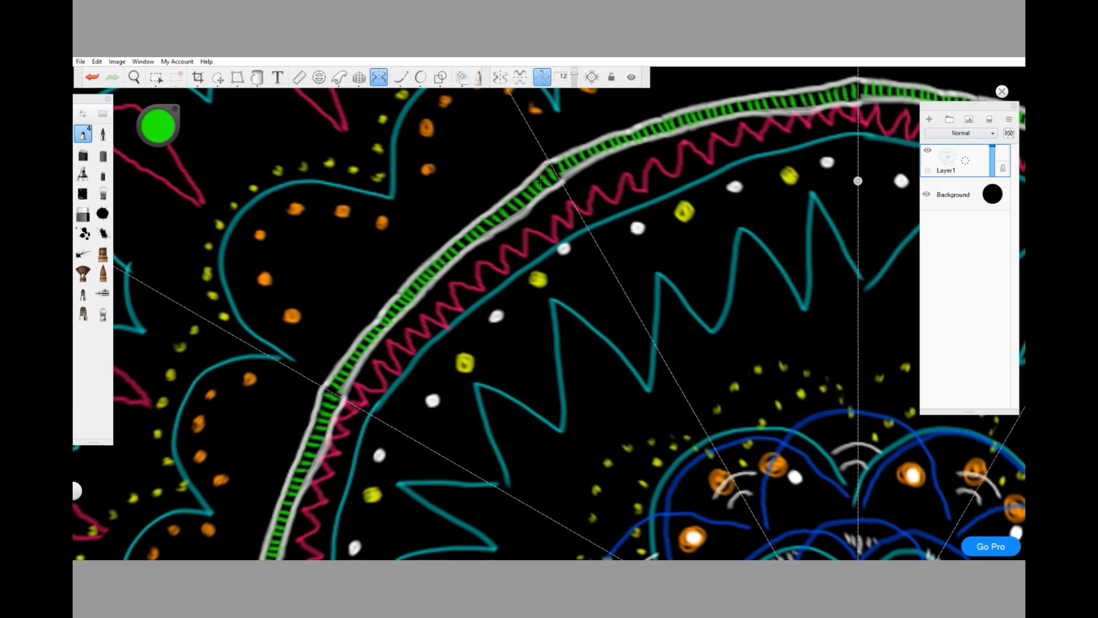
Place small green dots between the pink zigzag and the cyan circle, all along the ring
{"action": "left_click", "coordinate": [375, 400]}
{"action": "left_click", "coordinate": [392, 381]}
{"action": "left_click", "coordinate": [407, 363]}
{"action": "left_click", "coordinate": [420, 343]}
{"action": "left_click", "coordinate": [436, 331]}
{"action": "left_click", "coordinate": [454, 316]}
{"action": "left_click", "coordinate": [472, 300]}
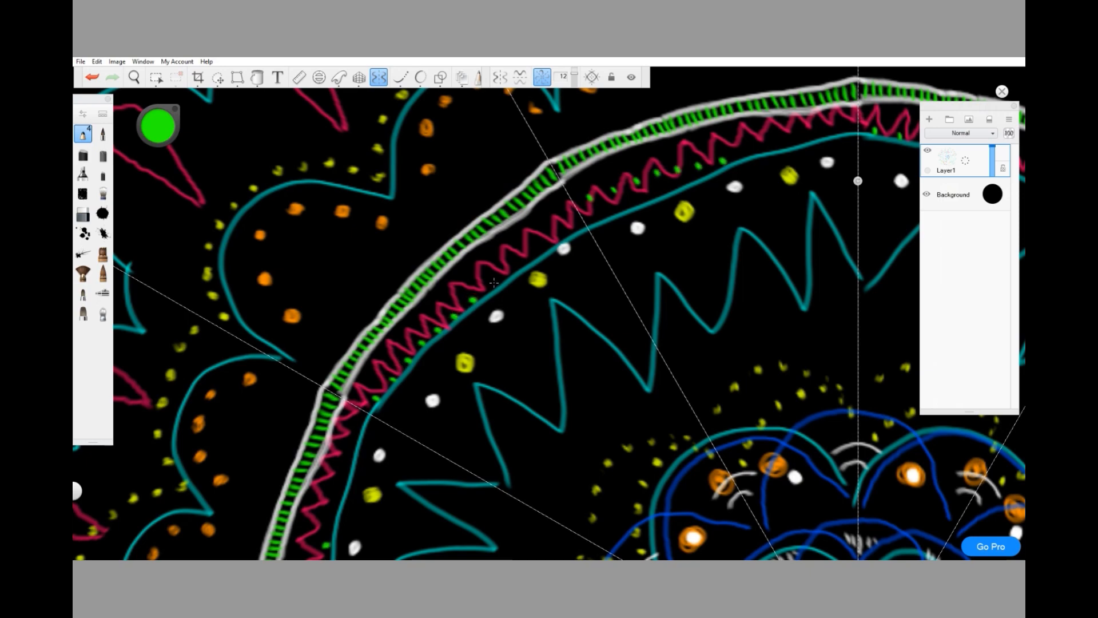
{"action": "left_click", "coordinate": [497, 283]}
{"action": "left_click", "coordinate": [520, 264]}
{"action": "left_click", "coordinate": [541, 249]}
{"action": "left_click", "coordinate": [566, 235]}
{"action": "left_click", "coordinate": [584, 225]}
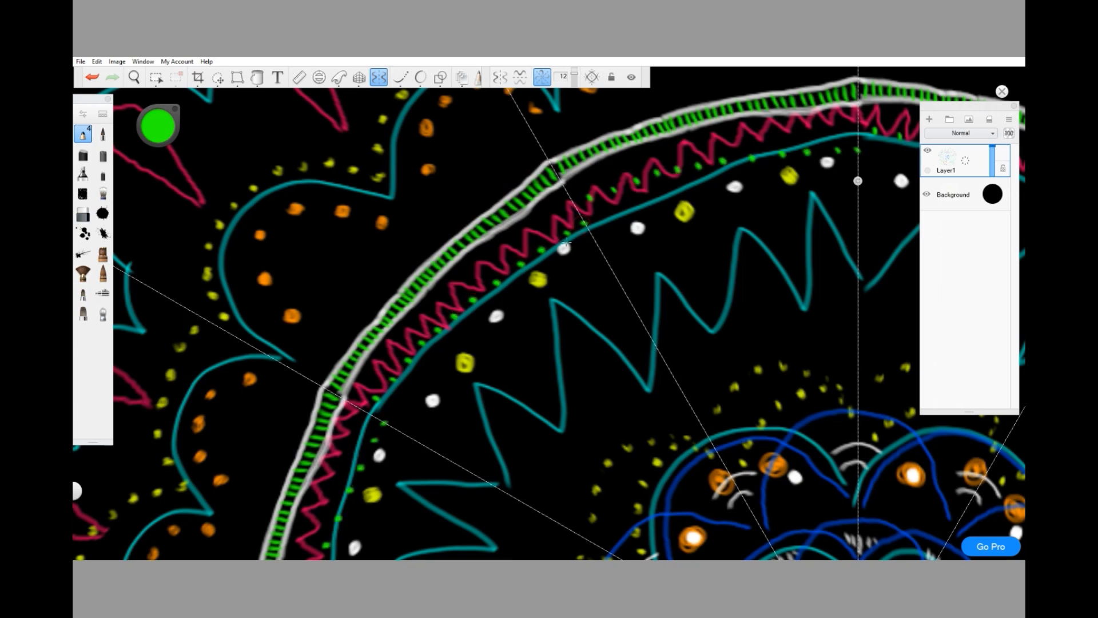
Draw a green scalloped outline around the yellow dots of the central flower and trace its outer edge in white
{"action": "scroll", "coordinate": [525, 356], "scroll_direction": "down", "scroll_amount": 3}
{"action": "scroll", "coordinate": [464, 303], "scroll_direction": "down", "scroll_amount": 5}
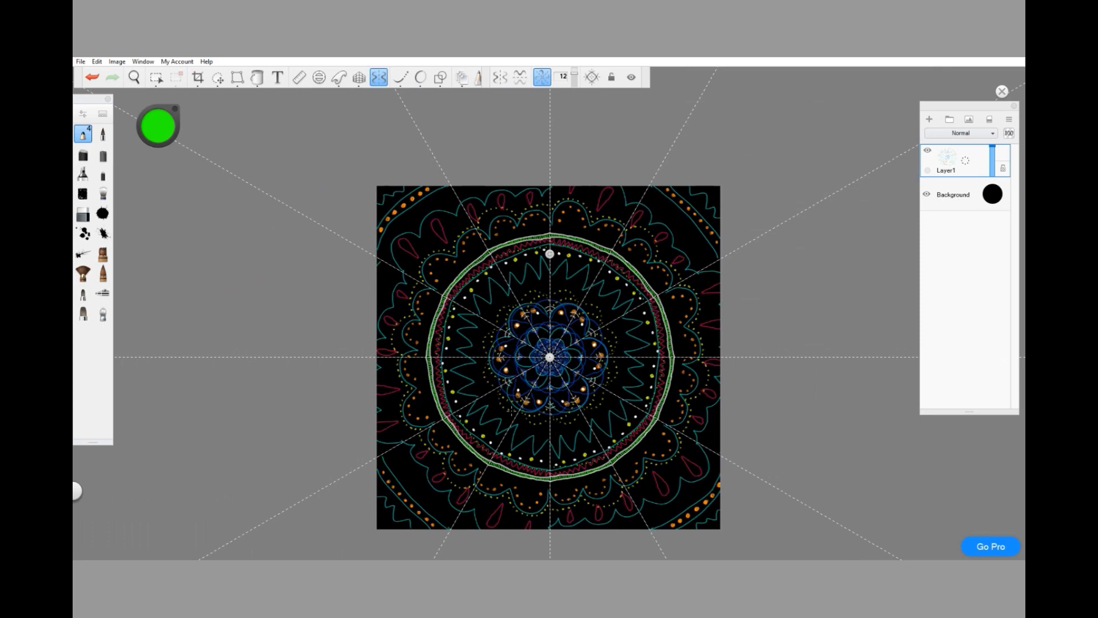
{"action": "scroll", "coordinate": [515, 406], "scroll_direction": "up", "scroll_amount": 6}
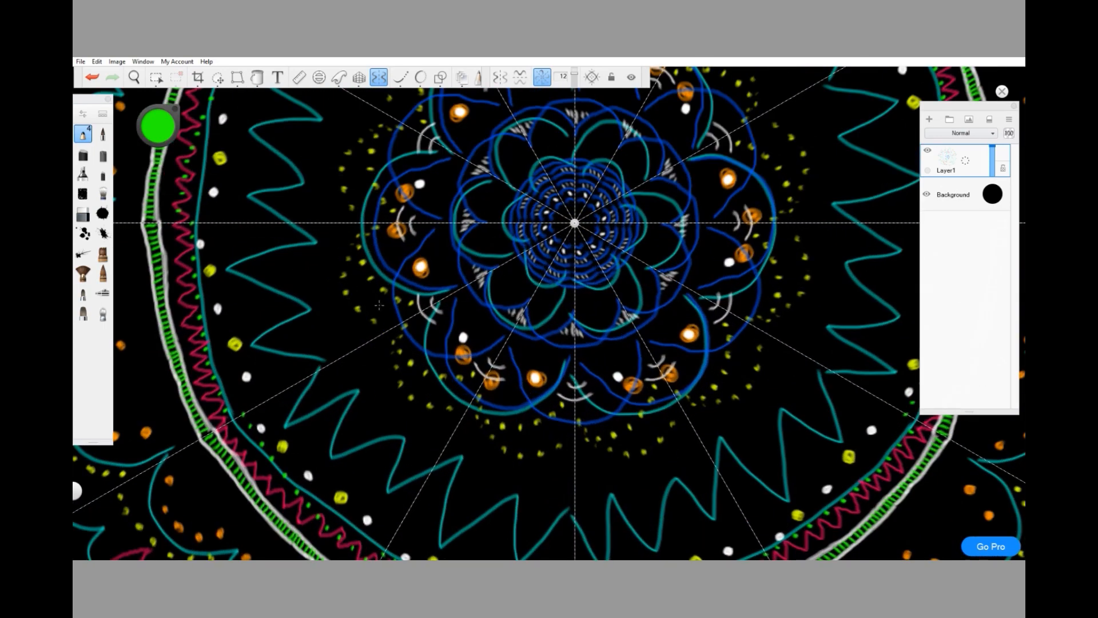
{"action": "mouse_move", "coordinate": [383, 335]}
{"action": "left_mouse_down"}
{"action": "mouse_move", "coordinate": [412, 409]}
{"action": "mouse_move", "coordinate": [466, 418]}
{"action": "left_mouse_up"}
{"action": "left_click", "coordinate": [155, 124]}
{"action": "left_click_drag", "start_coordinate": [165, 127], "coordinate": [153, 110]}
{"action": "mouse_move", "coordinate": [349, 224]}
{"action": "left_mouse_down"}
{"action": "mouse_move", "coordinate": [330, 254]}
{"action": "mouse_move", "coordinate": [326, 298]}
{"action": "mouse_move", "coordinate": [380, 339]}
{"action": "left_mouse_up"}
Change the brush color to orange and add short ticks outside the white scalloped outline and dots around the blue center
{"action": "left_click", "coordinate": [157, 125]}
{"action": "left_click", "coordinate": [170, 114]}
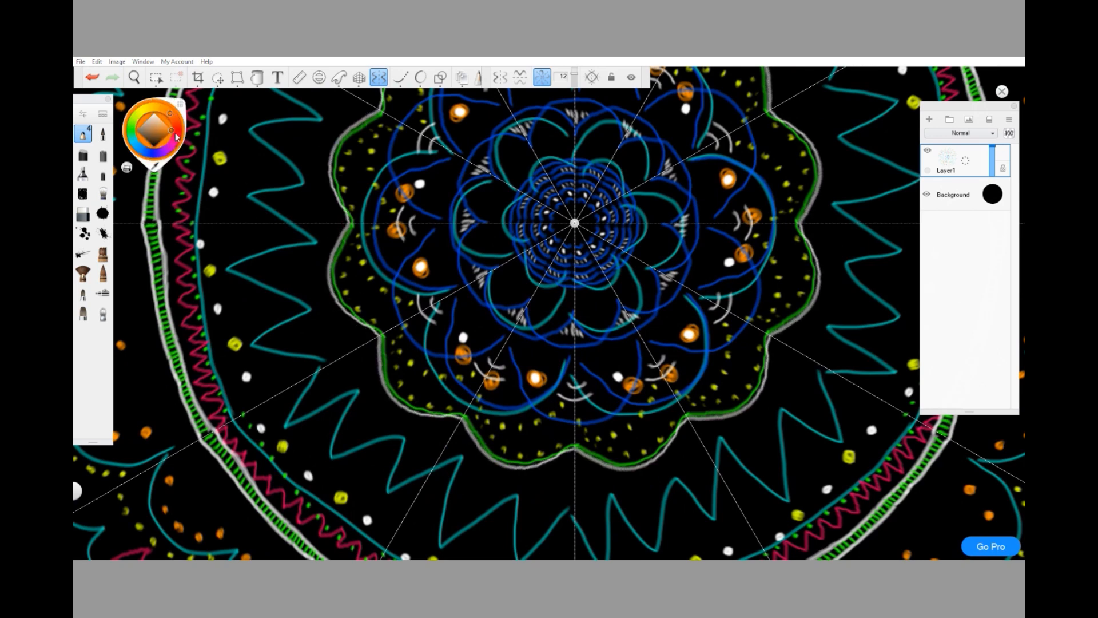
{"action": "left_click", "coordinate": [171, 130]}
{"action": "left_click_drag", "start_coordinate": [372, 344], "coordinate": [377, 348]}
{"action": "left_click_drag", "start_coordinate": [372, 354], "coordinate": [377, 358]}
{"action": "left_click_drag", "start_coordinate": [372, 363], "coordinate": [379, 367]}
{"action": "left_click_drag", "start_coordinate": [374, 373], "coordinate": [379, 377]}
{"action": "left_click_drag", "start_coordinate": [376, 382], "coordinate": [386, 390]}
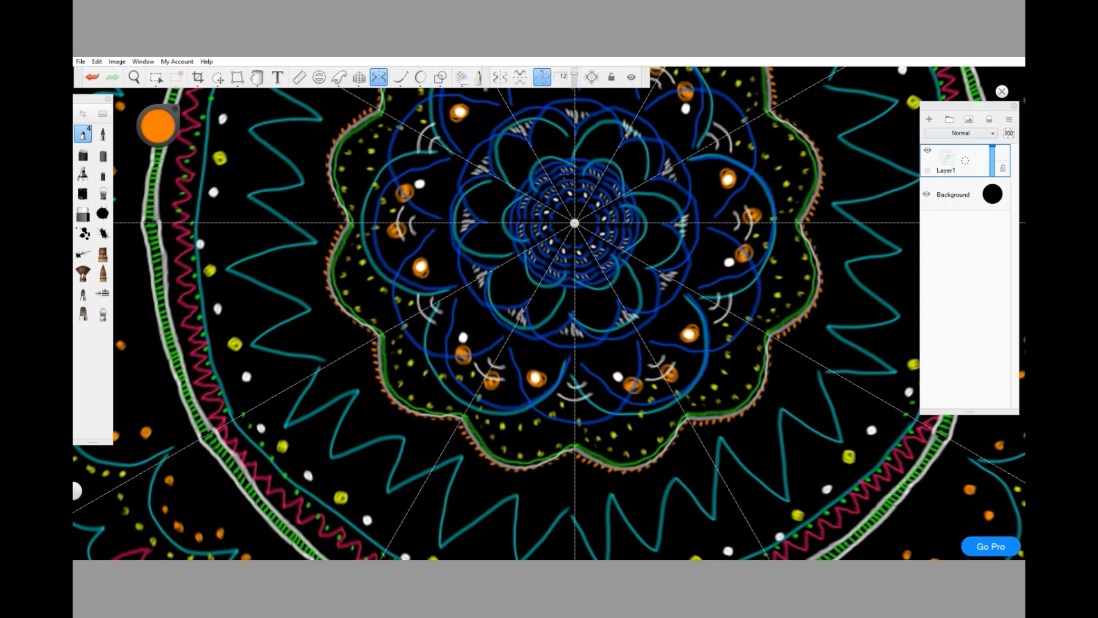
{"action": "left_click", "coordinate": [565, 176]}
Change the brush color to green, surround the two large pink teardrops with dots and draw a smaller teardrop inside each
{"action": "scroll", "coordinate": [330, 272], "scroll_direction": "down", "scroll_amount": 6}
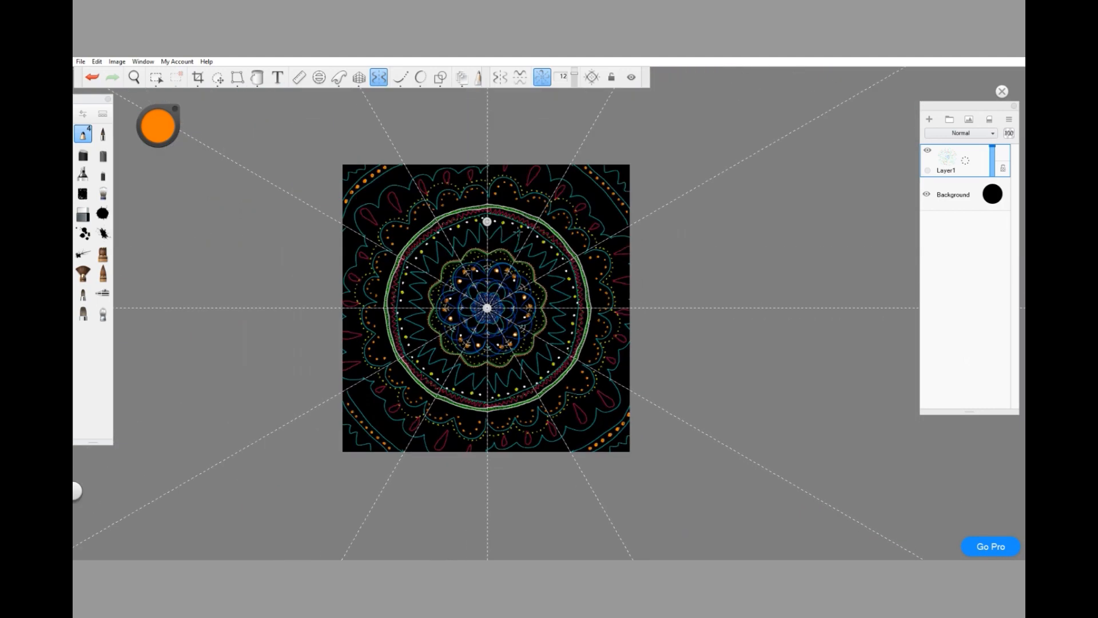
{"action": "scroll", "coordinate": [333, 209], "scroll_direction": "up", "scroll_amount": 5}
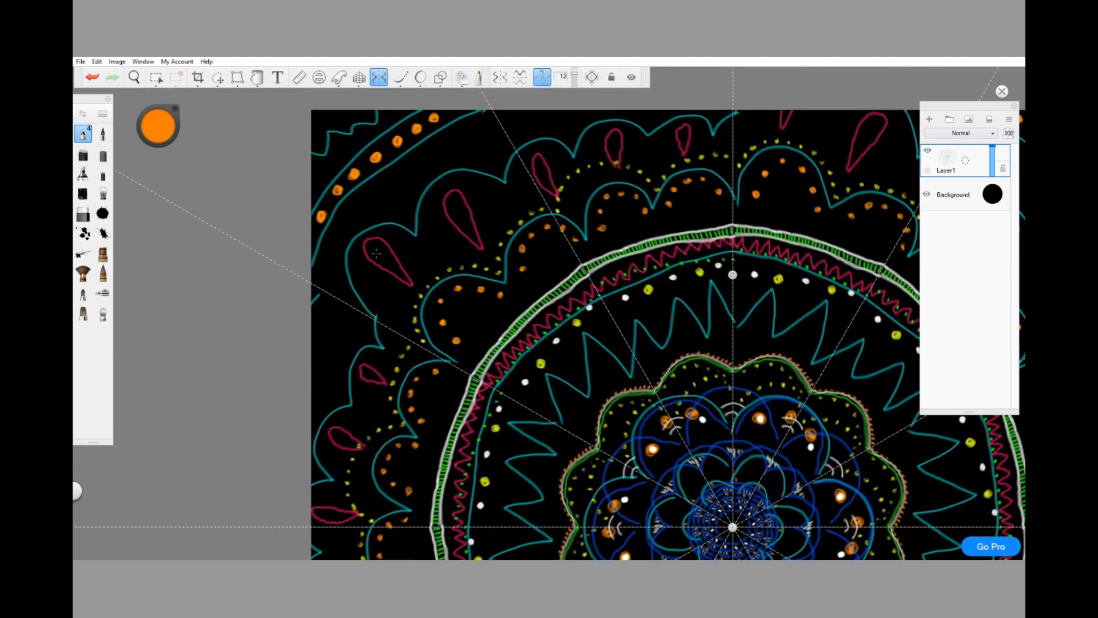
{"action": "left_click", "coordinate": [158, 125]}
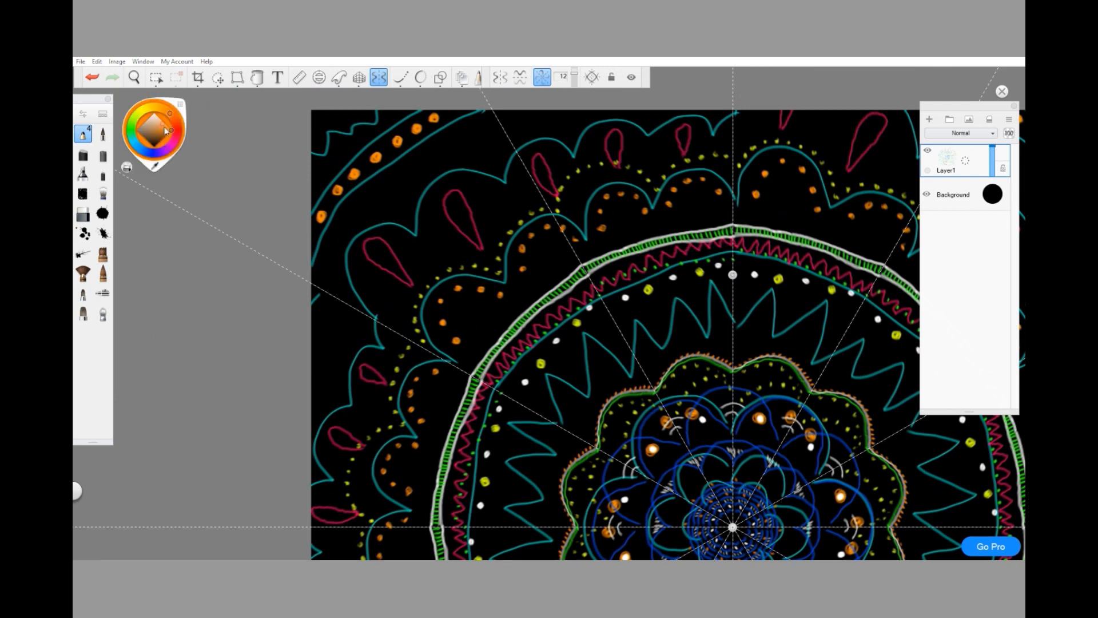
{"action": "left_click", "coordinate": [129, 131]}
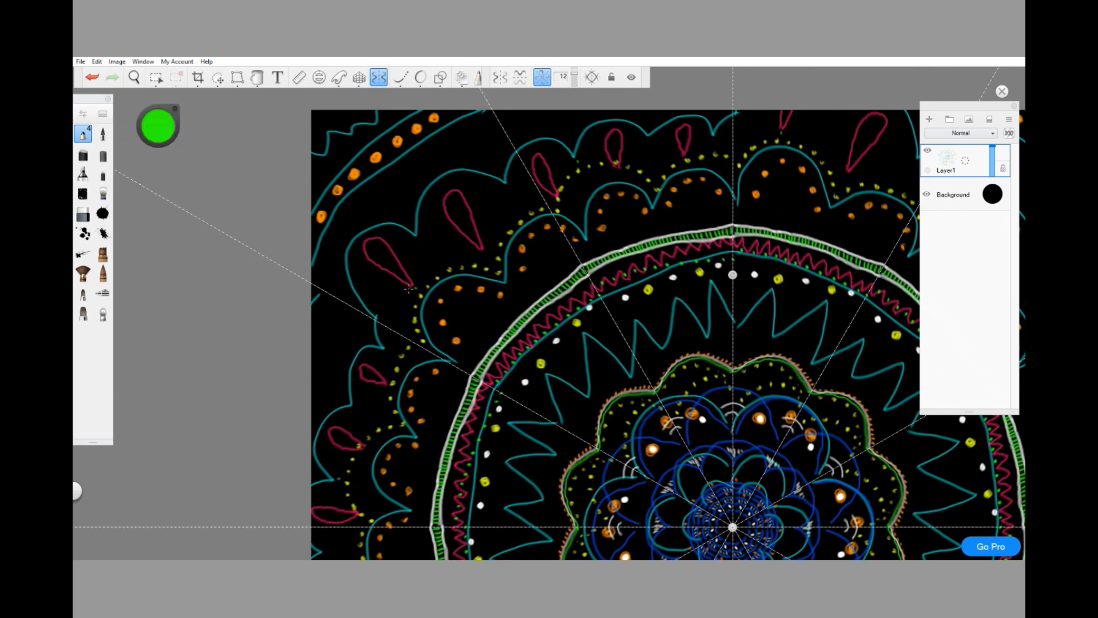
{"action": "mouse_move", "coordinate": [414, 288]}
{"action": "left_mouse_down"}
{"action": "mouse_move", "coordinate": [361, 252]}
{"action": "mouse_move", "coordinate": [383, 234]}
{"action": "mouse_move", "coordinate": [370, 235]}
{"action": "mouse_move", "coordinate": [406, 269]}
{"action": "left_mouse_up"}
{"action": "left_click", "coordinate": [485, 251]}
{"action": "left_click", "coordinate": [478, 248]}
{"action": "left_click", "coordinate": [472, 243]}
{"action": "mouse_move", "coordinate": [466, 241]}
{"action": "left_mouse_down"}
{"action": "mouse_move", "coordinate": [442, 198]}
{"action": "mouse_move", "coordinate": [458, 186]}
{"action": "mouse_move", "coordinate": [482, 246]}
{"action": "left_mouse_up"}
{"action": "mouse_move", "coordinate": [368, 247]}
{"action": "left_mouse_down"}
{"action": "mouse_move", "coordinate": [398, 274]}
{"action": "mouse_move", "coordinate": [383, 247]}
{"action": "mouse_move", "coordinate": [405, 278]}
{"action": "left_mouse_up"}
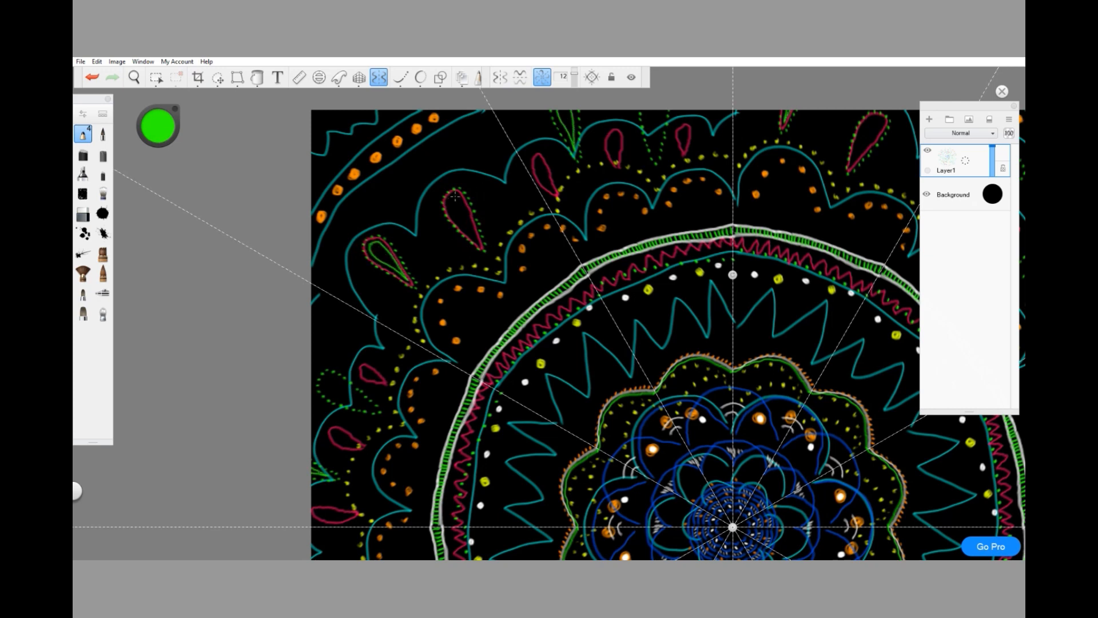
{"action": "mouse_move", "coordinate": [455, 196]}
{"action": "left_mouse_down"}
{"action": "mouse_move", "coordinate": [475, 239]}
{"action": "mouse_move", "coordinate": [465, 211]}
{"action": "left_mouse_up"}
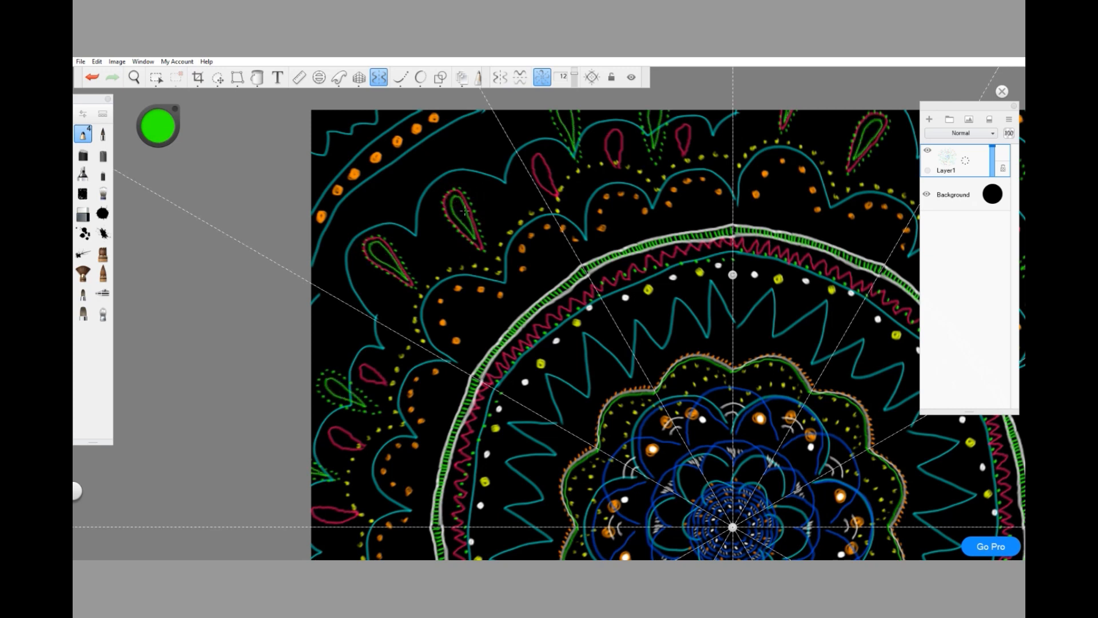
Change the brush color to white, surround the three smaller pink teardrops with dots and draw a teardrop inside each
{"action": "mouse_move", "coordinate": [150, 166]}
{"action": "left_click_drag", "start_coordinate": [152, 120], "coordinate": [153, 112]}
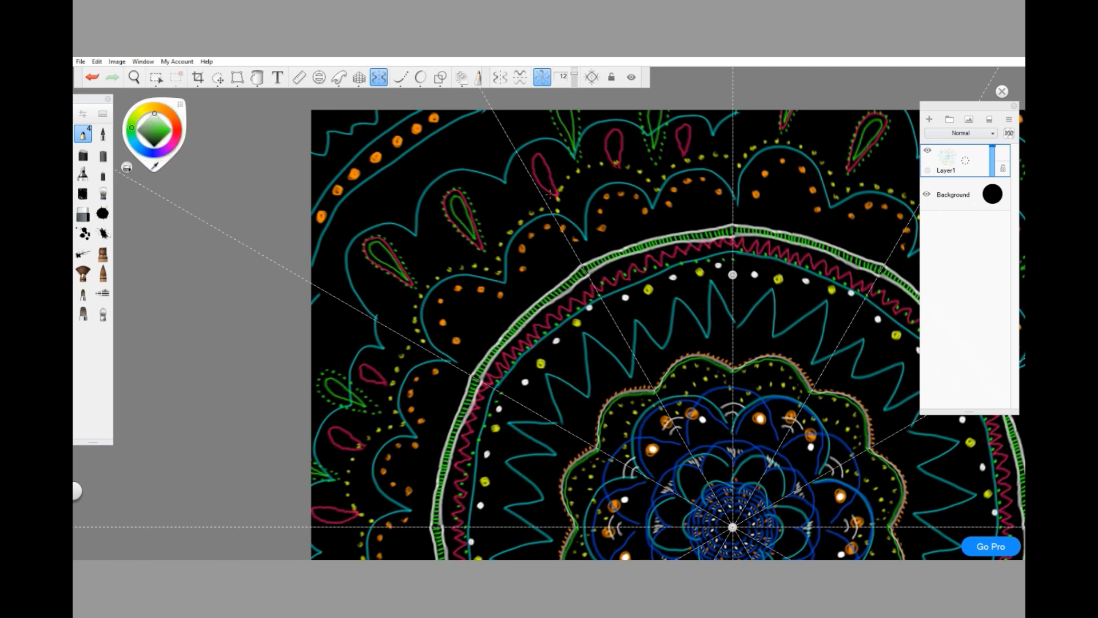
{"action": "mouse_move", "coordinate": [536, 187]}
{"action": "left_mouse_down"}
{"action": "mouse_move", "coordinate": [533, 154]}
{"action": "mouse_move", "coordinate": [556, 183]}
{"action": "mouse_move", "coordinate": [610, 163]}
{"action": "mouse_move", "coordinate": [607, 134]}
{"action": "mouse_move", "coordinate": [623, 136]}
{"action": "mouse_move", "coordinate": [622, 165]}
{"action": "mouse_move", "coordinate": [683, 155]}
{"action": "mouse_move", "coordinate": [675, 136]}
{"action": "mouse_move", "coordinate": [689, 130]}
{"action": "mouse_move", "coordinate": [690, 145]}
{"action": "left_mouse_up"}
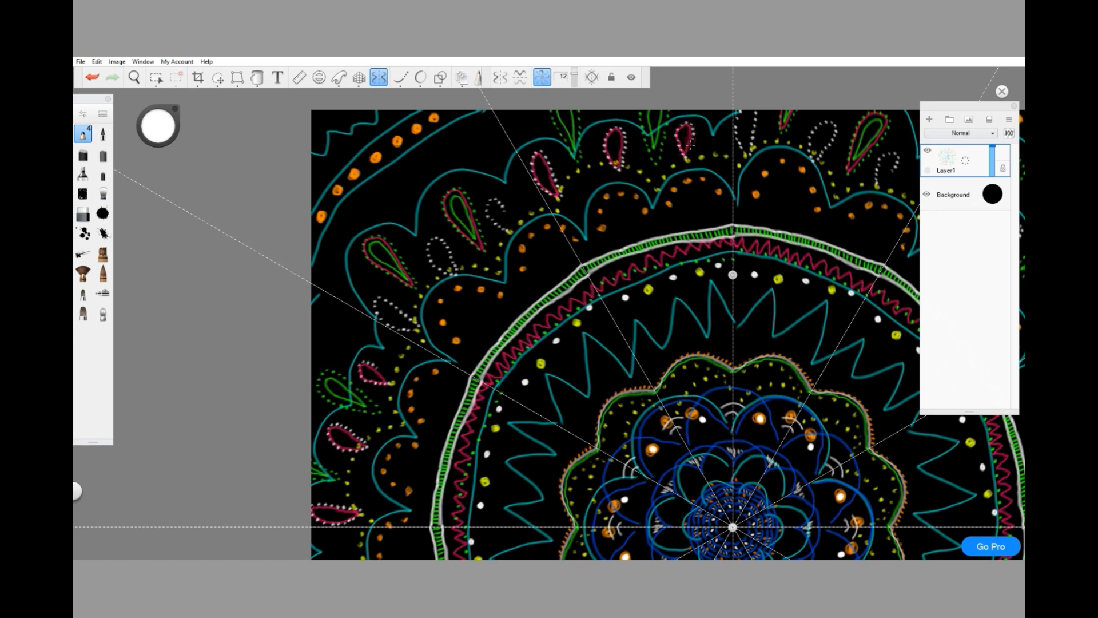
{"action": "left_click", "coordinate": [688, 154]}
{"action": "left_click_drag", "start_coordinate": [541, 163], "coordinate": [551, 186]}
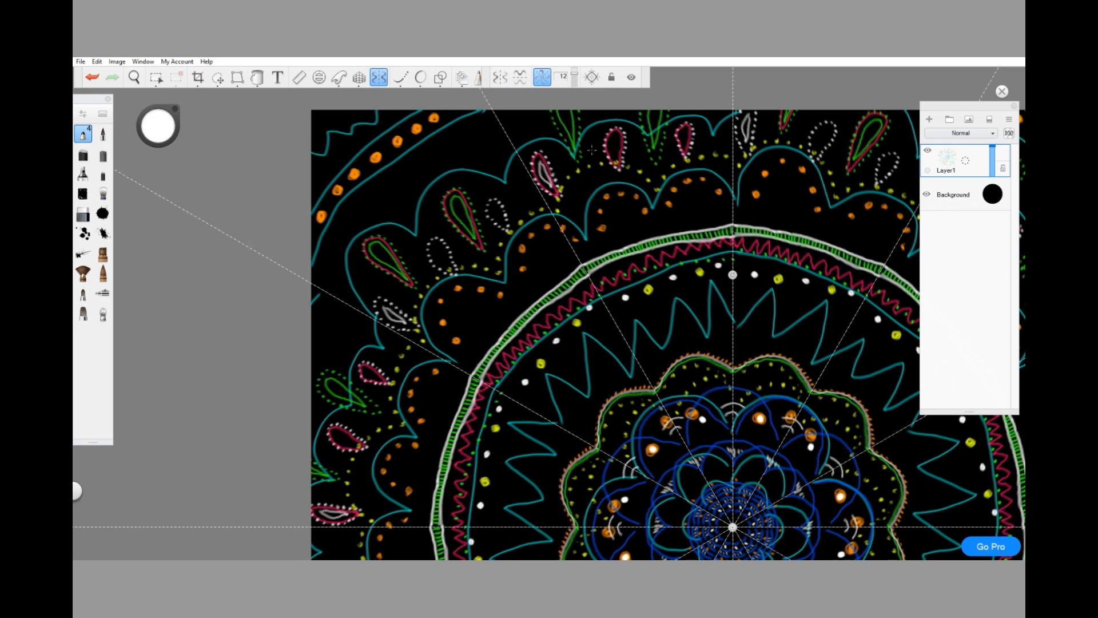
{"action": "left_click_drag", "start_coordinate": [616, 134], "coordinate": [616, 158]}
{"action": "left_click_drag", "start_coordinate": [686, 130], "coordinate": [686, 143]}
Change the brush color to pink and draw a scalloped line outside the outer cyan petals
{"action": "scroll", "coordinate": [590, 130], "scroll_direction": "down", "scroll_amount": 3}
{"action": "scroll", "coordinate": [579, 134], "scroll_direction": "down", "scroll_amount": 3}
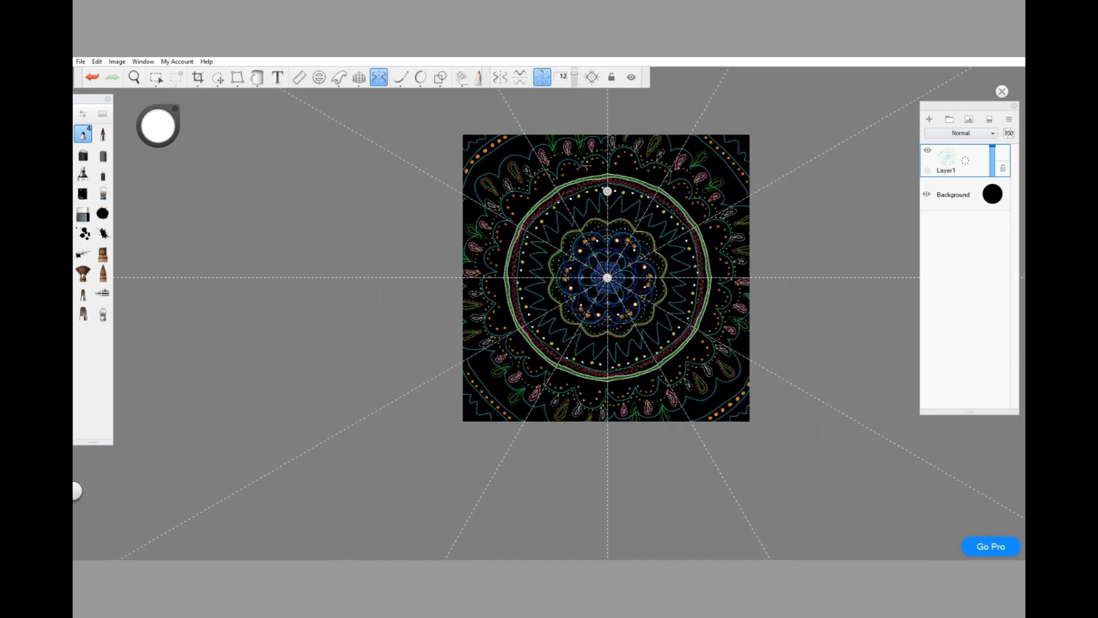
{"action": "scroll", "coordinate": [587, 166], "scroll_direction": "up", "scroll_amount": 3}
{"action": "left_click", "coordinate": [156, 129]}
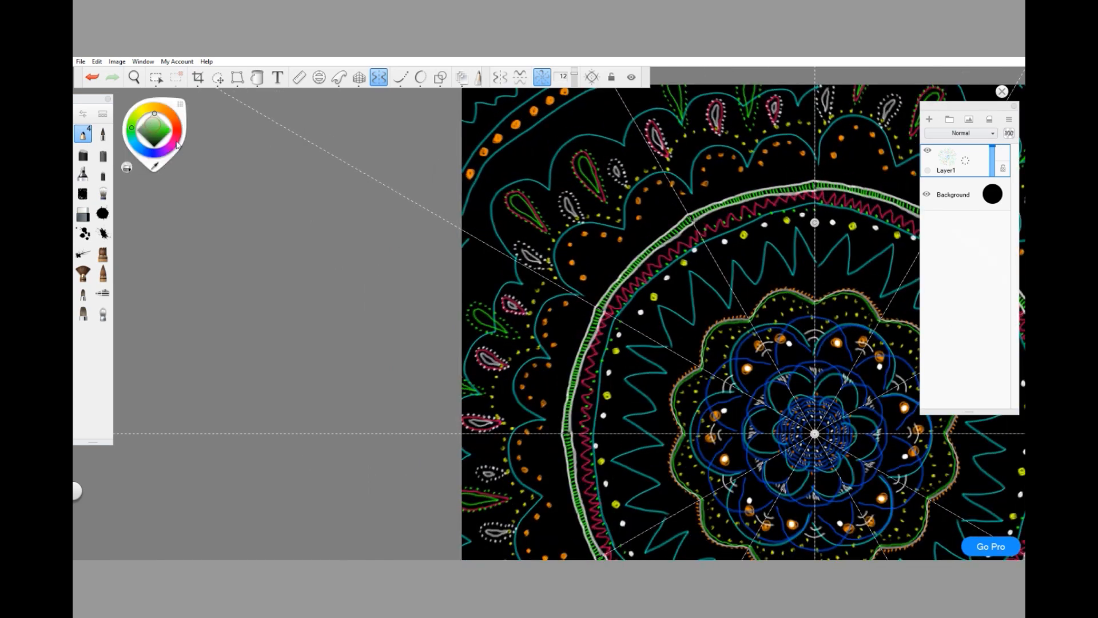
{"action": "left_click", "coordinate": [135, 148]}
{"action": "mouse_move", "coordinate": [488, 195]}
{"action": "left_mouse_down"}
{"action": "mouse_move", "coordinate": [495, 248]}
{"action": "mouse_move", "coordinate": [514, 178]}
{"action": "mouse_move", "coordinate": [546, 182]}
{"action": "mouse_move", "coordinate": [555, 145]}
{"action": "mouse_move", "coordinate": [582, 131]}
{"action": "mouse_move", "coordinate": [601, 142]}
{"action": "left_mouse_up"}
Undo the last pink stroke and draw a pink line along the orange-dotted ring in the canvas corners
{"action": "scroll", "coordinate": [401, 187], "scroll_direction": "down", "scroll_amount": 3}
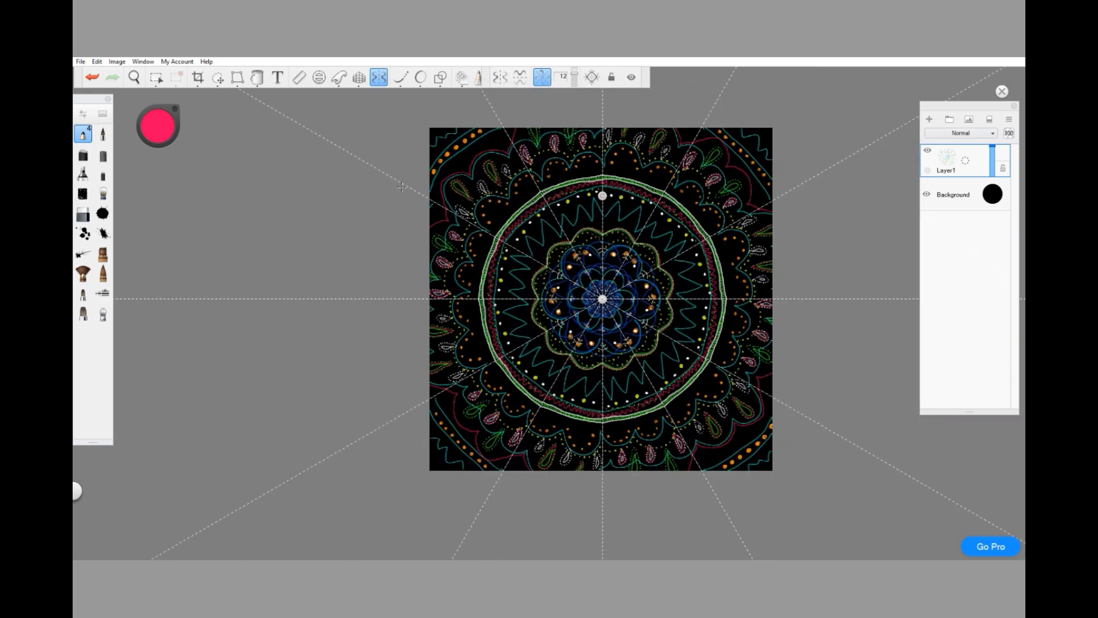
{"action": "scroll", "coordinate": [455, 146], "scroll_direction": "up", "scroll_amount": 3}
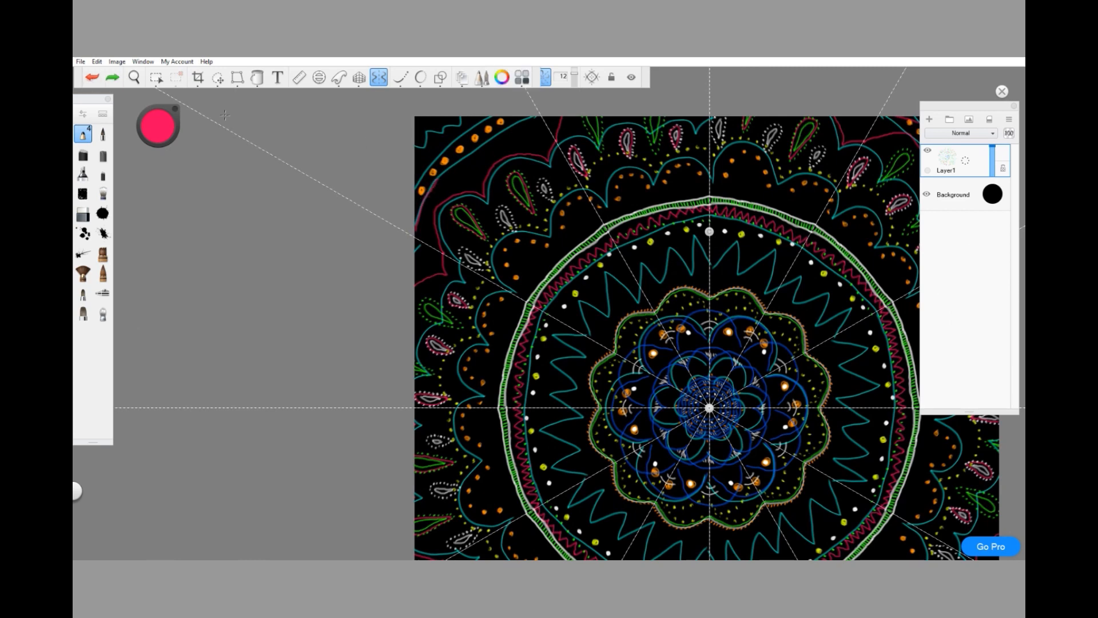
{"action": "left_click", "coordinate": [92, 77]}
{"action": "left_click_drag", "start_coordinate": [435, 185], "coordinate": [416, 231]}
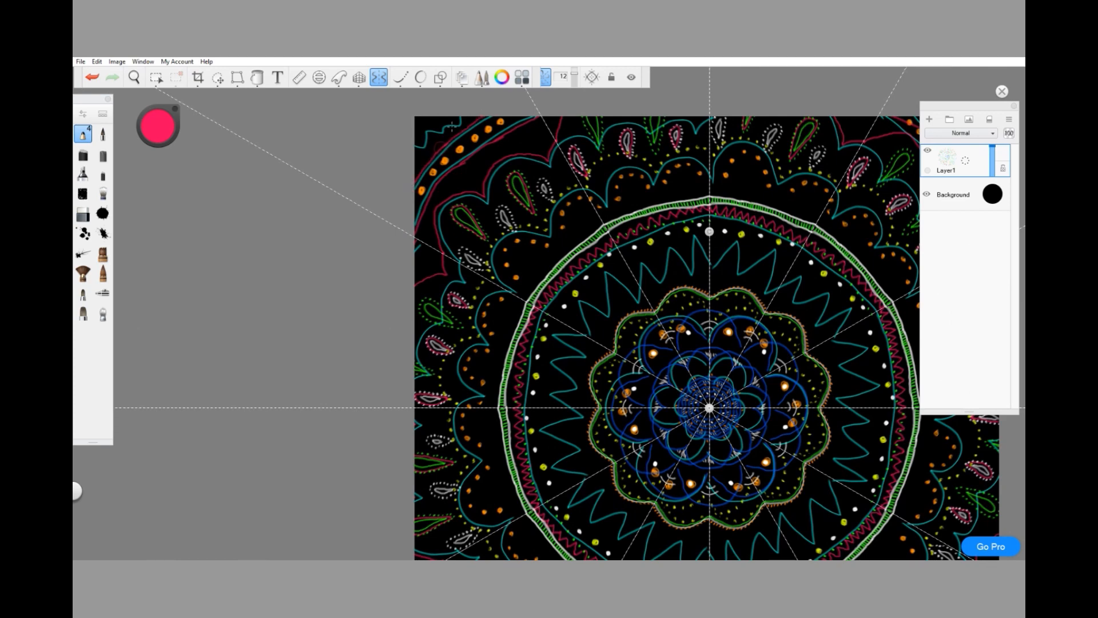
{"action": "scroll", "coordinate": [400, 178], "scroll_direction": "down", "scroll_amount": 3}
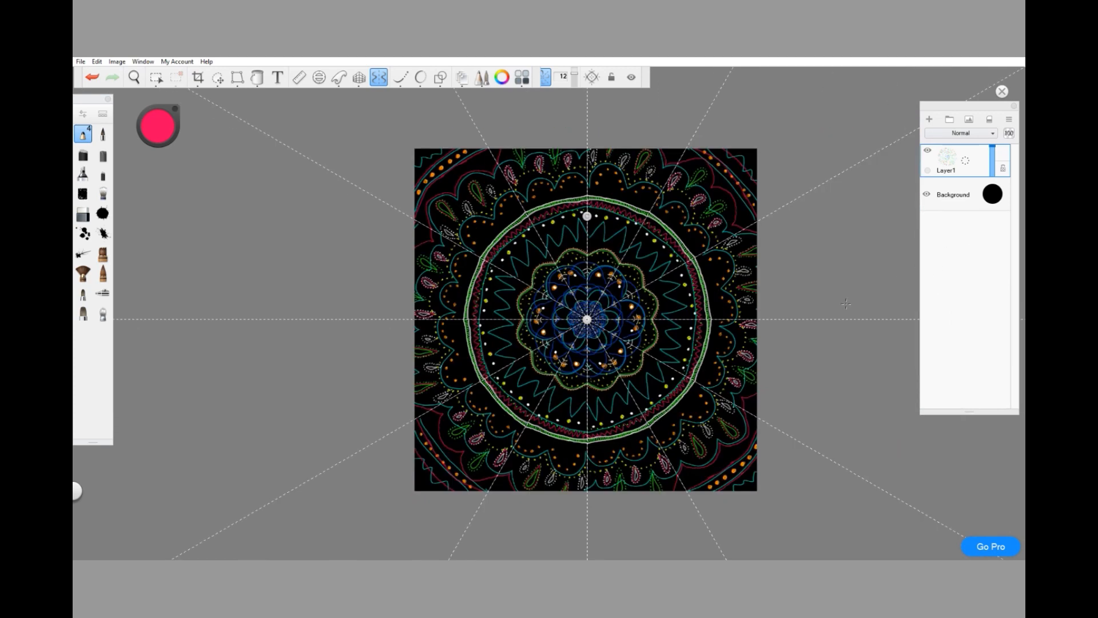
Set the radial symmetry to 16 sections and draw pink spokes and small pink ovals around the central blue flower
{"action": "left_click_drag", "start_coordinate": [575, 76], "coordinate": [575, 68]}
{"action": "scroll", "coordinate": [730, 273], "scroll_direction": "up", "scroll_amount": 5}
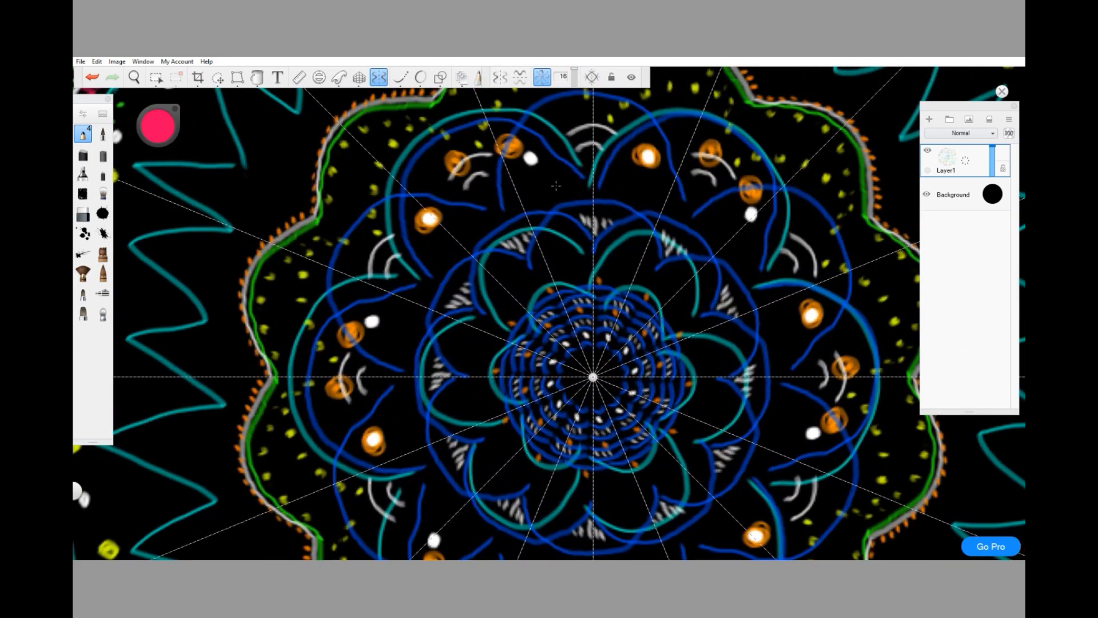
{"action": "left_click_drag", "start_coordinate": [555, 218], "coordinate": [574, 281]}
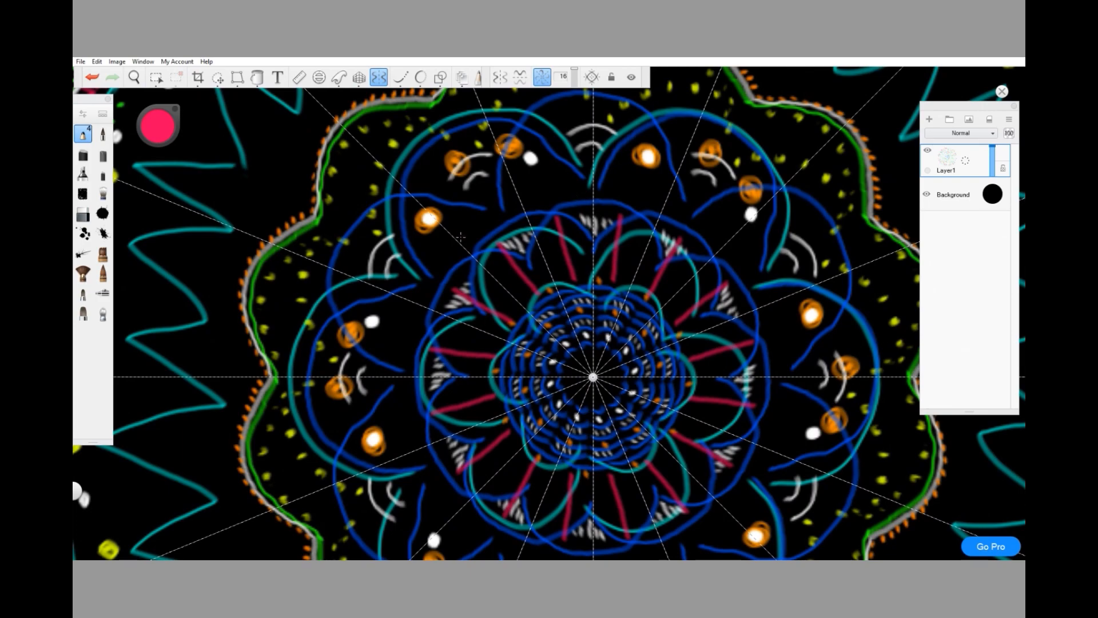
{"action": "mouse_move", "coordinate": [462, 253]}
{"action": "left_mouse_down"}
{"action": "mouse_move", "coordinate": [450, 233]}
{"action": "mouse_move", "coordinate": [467, 250]}
{"action": "left_mouse_up"}
Draw a pink scalloped line just outside the orange ticks surrounding the central flower
{"action": "scroll", "coordinate": [491, 146], "scroll_direction": "down", "scroll_amount": 3}
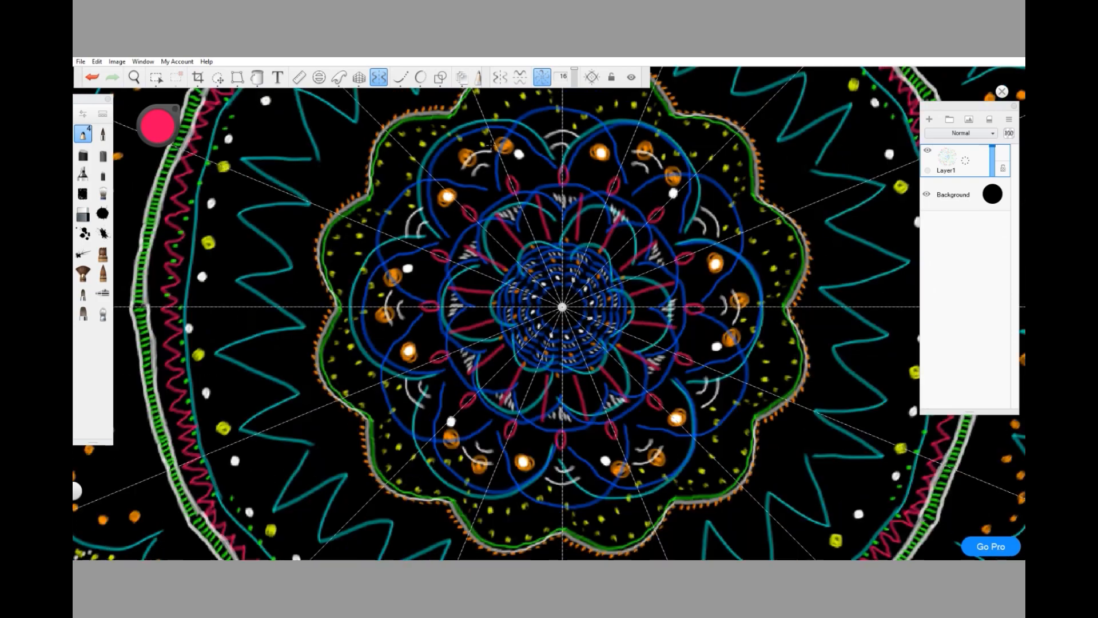
{"action": "scroll", "coordinate": [555, 270], "scroll_direction": "down", "scroll_amount": 4}
{"action": "scroll", "coordinate": [462, 283], "scroll_direction": "up", "scroll_amount": 5}
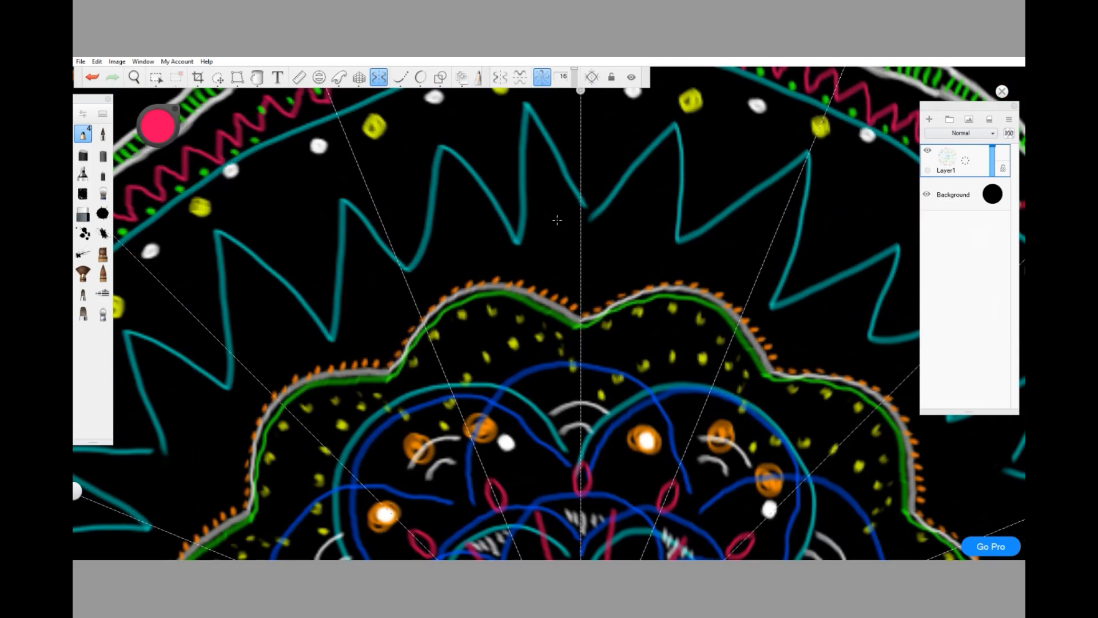
{"action": "mouse_move", "coordinate": [419, 312]}
{"action": "left_mouse_down"}
{"action": "mouse_move", "coordinate": [491, 269]}
{"action": "mouse_move", "coordinate": [565, 290]}
{"action": "mouse_move", "coordinate": [579, 282]}
{"action": "left_mouse_up"}
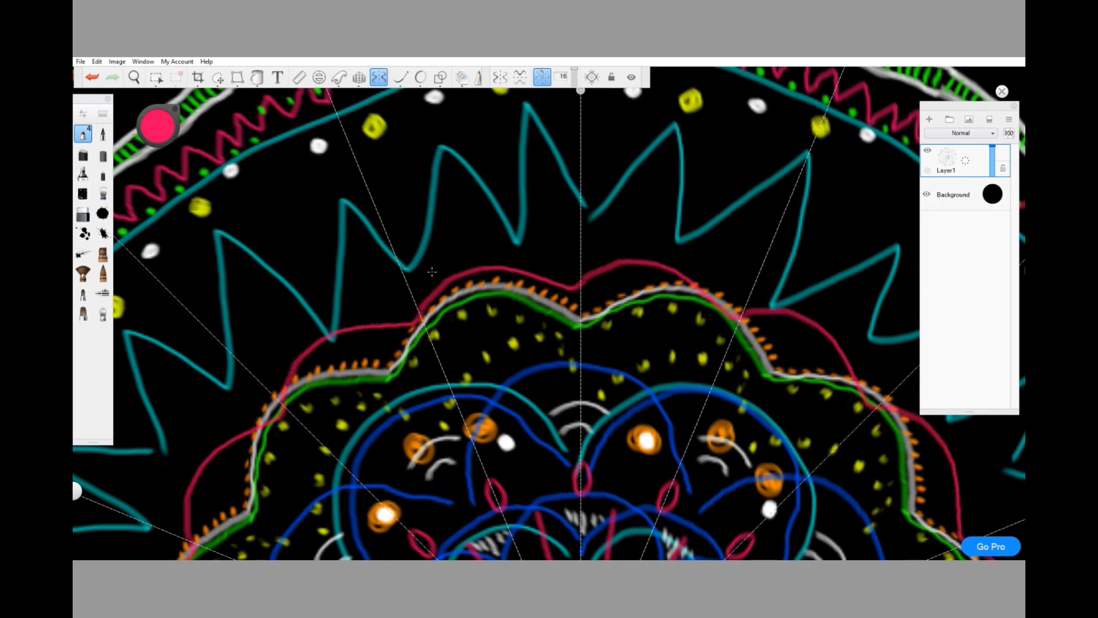
Add short curved pink marks across the points of the cyan zigzag
{"action": "left_click_drag", "start_coordinate": [227, 266], "coordinate": [245, 254]}
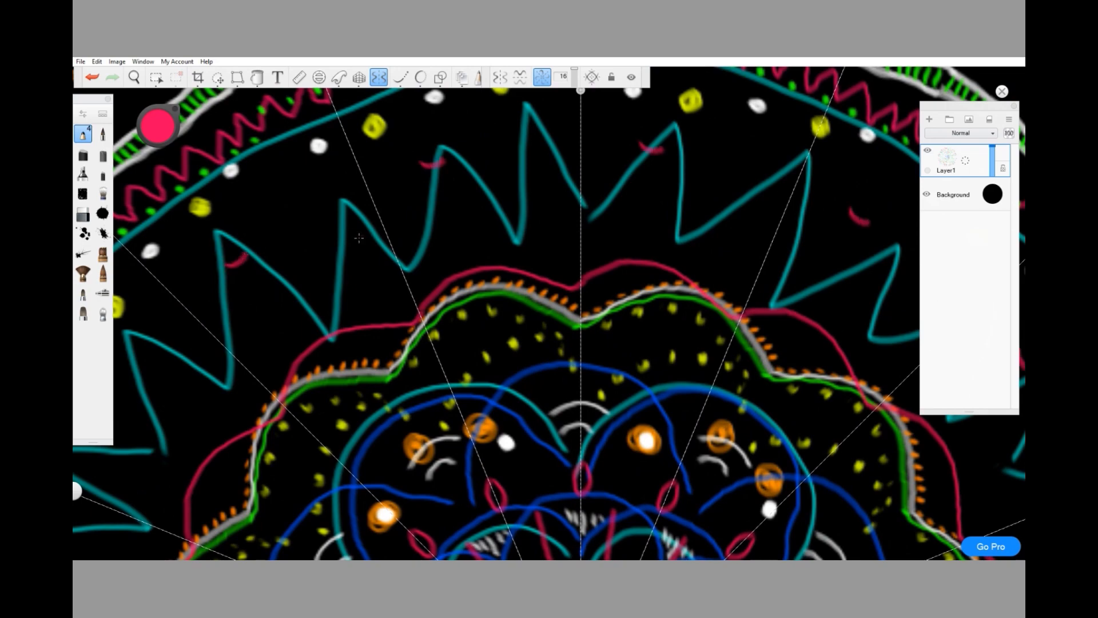
{"action": "left_click_drag", "start_coordinate": [347, 235], "coordinate": [367, 231]}
{"action": "left_click_drag", "start_coordinate": [441, 175], "coordinate": [469, 171]}
{"action": "left_click_drag", "start_coordinate": [525, 146], "coordinate": [553, 143]}
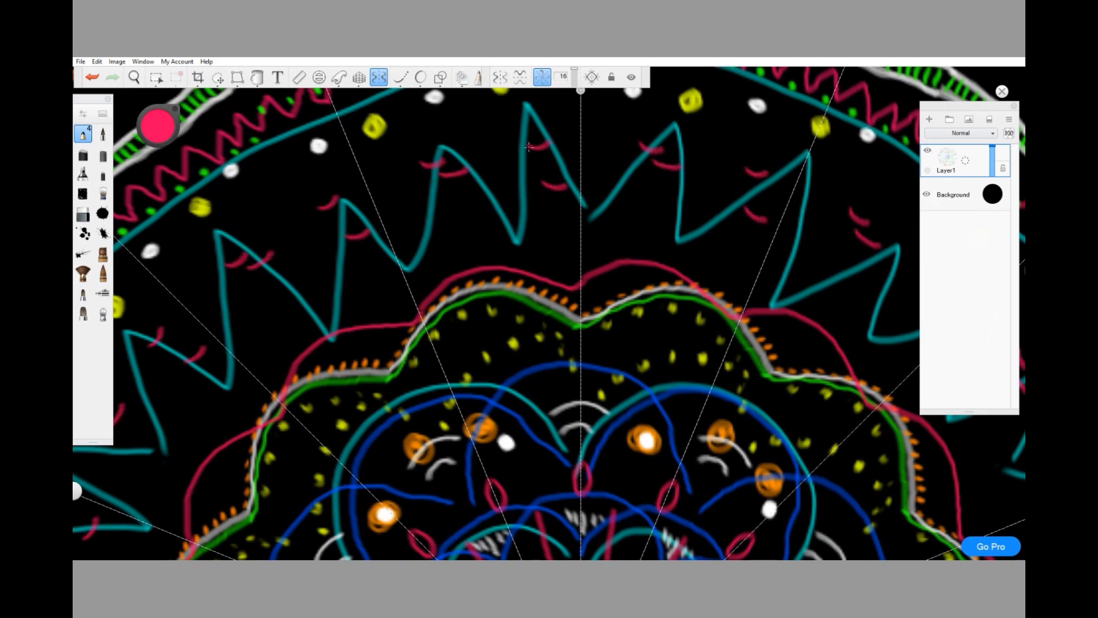
Switch the brush colour to blue and add a ring of large and small blue dots around the pink scalloped line
{"action": "scroll", "coordinate": [491, 152], "scroll_direction": "down", "scroll_amount": 6}
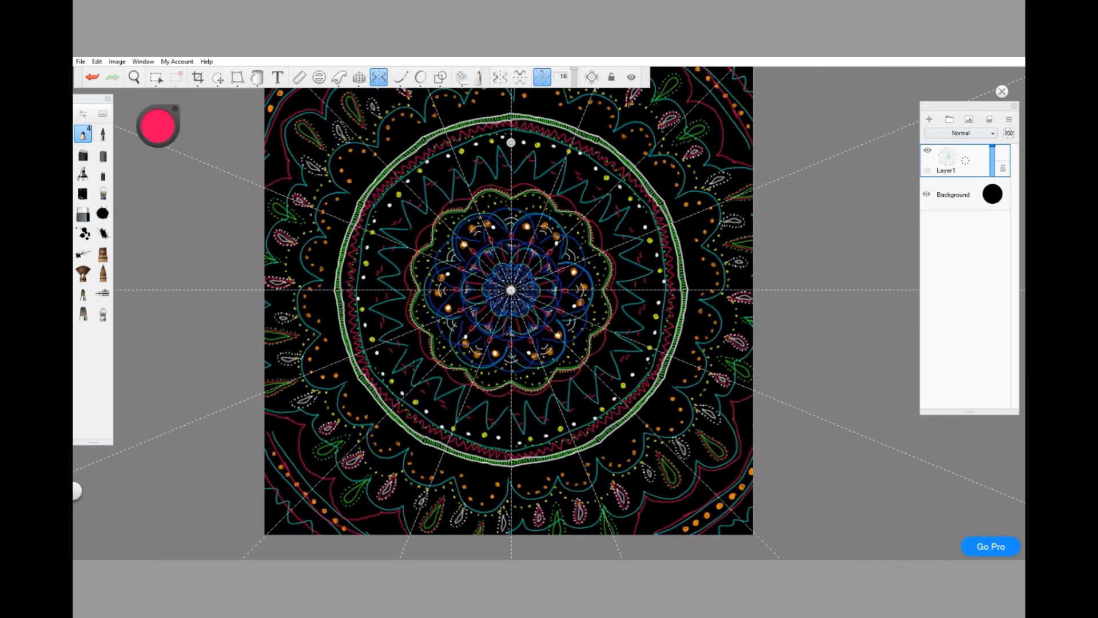
{"action": "scroll", "coordinate": [410, 365], "scroll_direction": "up", "scroll_amount": 6}
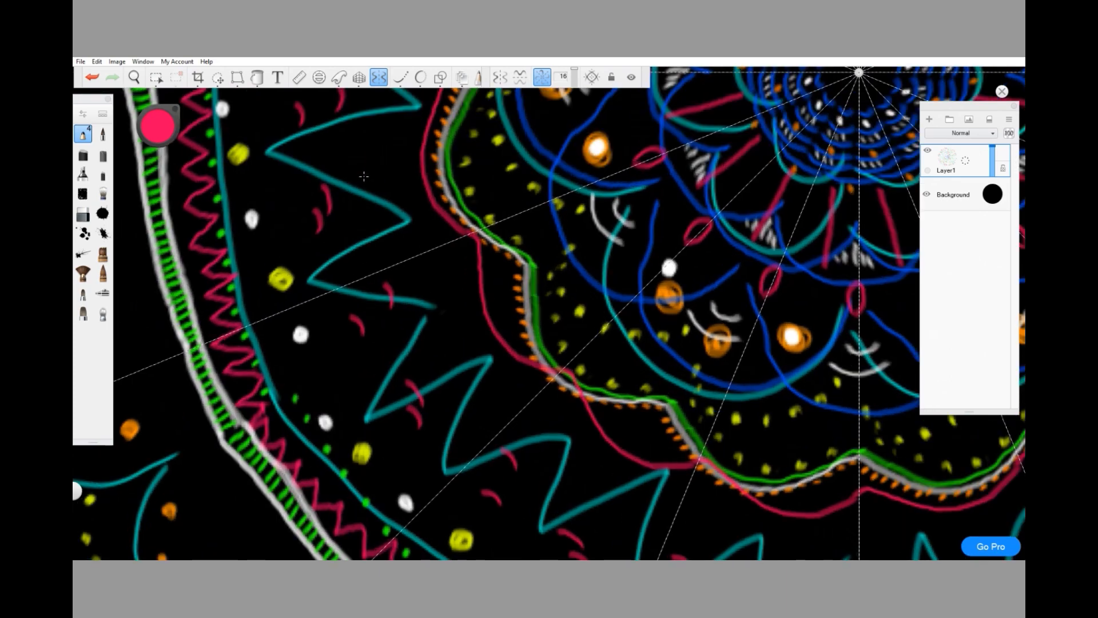
{"action": "left_click", "coordinate": [154, 132]}
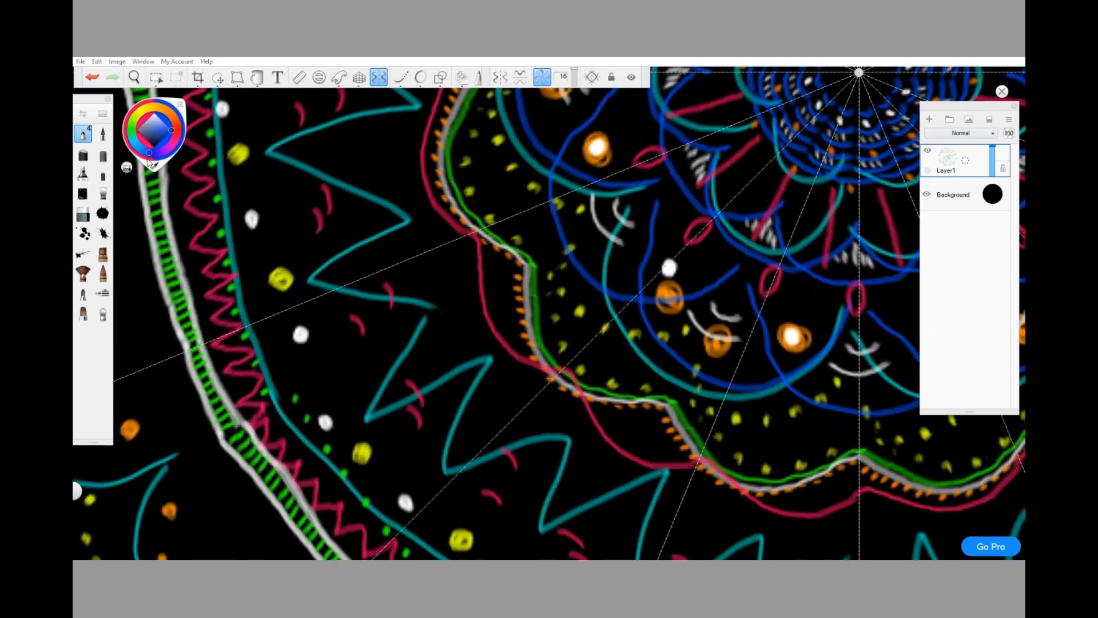
{"action": "left_click", "coordinate": [150, 109]}
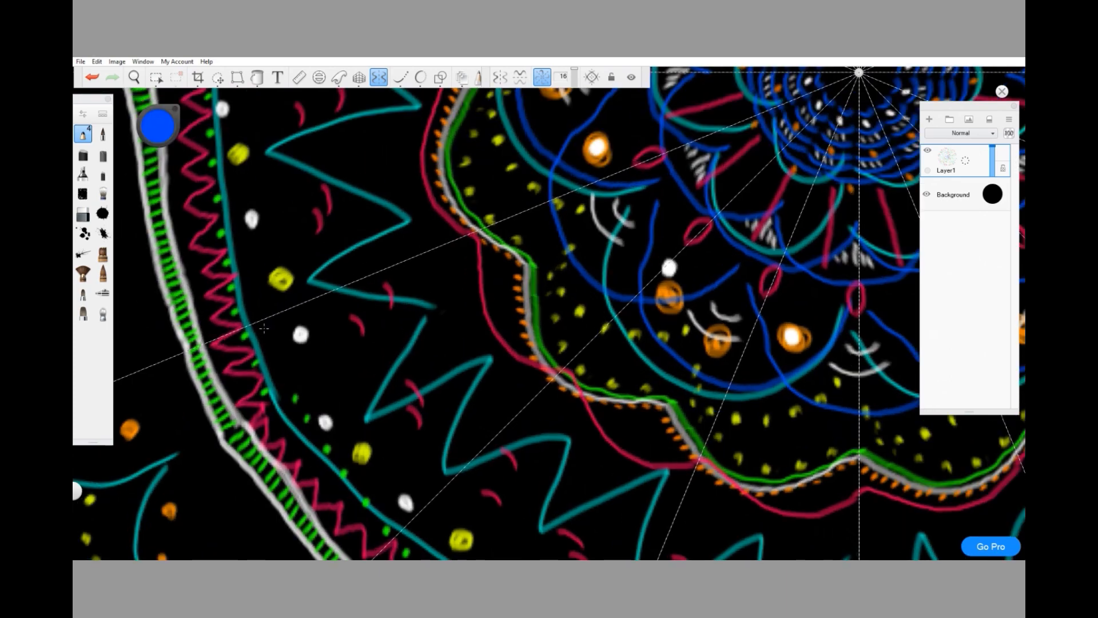
{"action": "scroll", "coordinate": [265, 329], "scroll_direction": "down", "scroll_amount": 6}
{"action": "scroll", "coordinate": [380, 174], "scroll_direction": "up", "scroll_amount": 3}
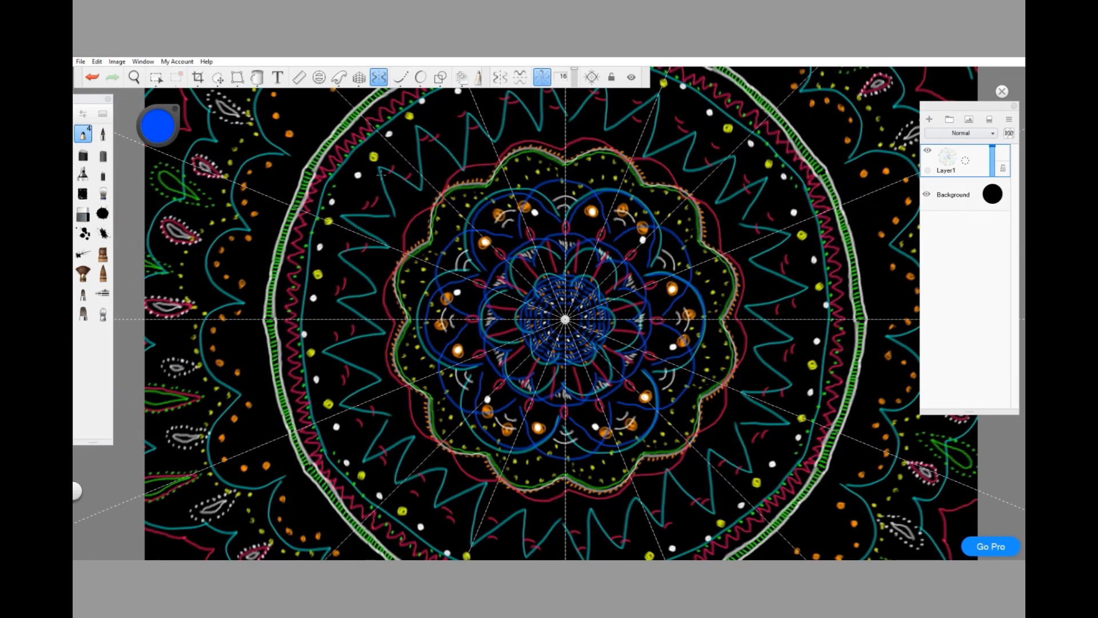
{"action": "left_click", "coordinate": [405, 219]}
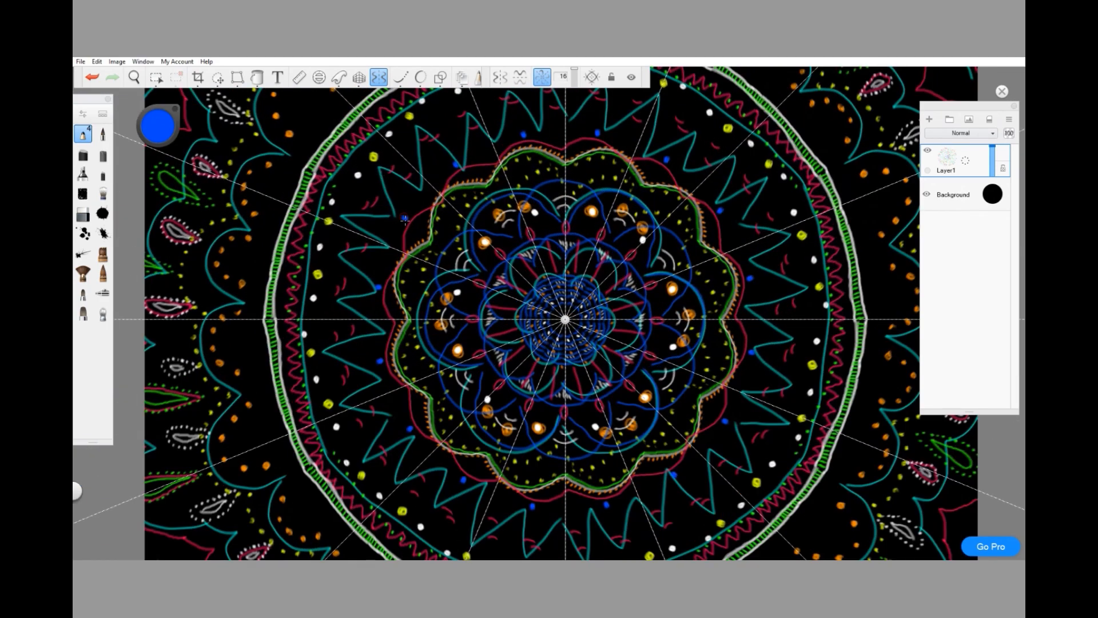
{"action": "left_click_drag", "start_coordinate": [405, 219], "coordinate": [401, 225]}
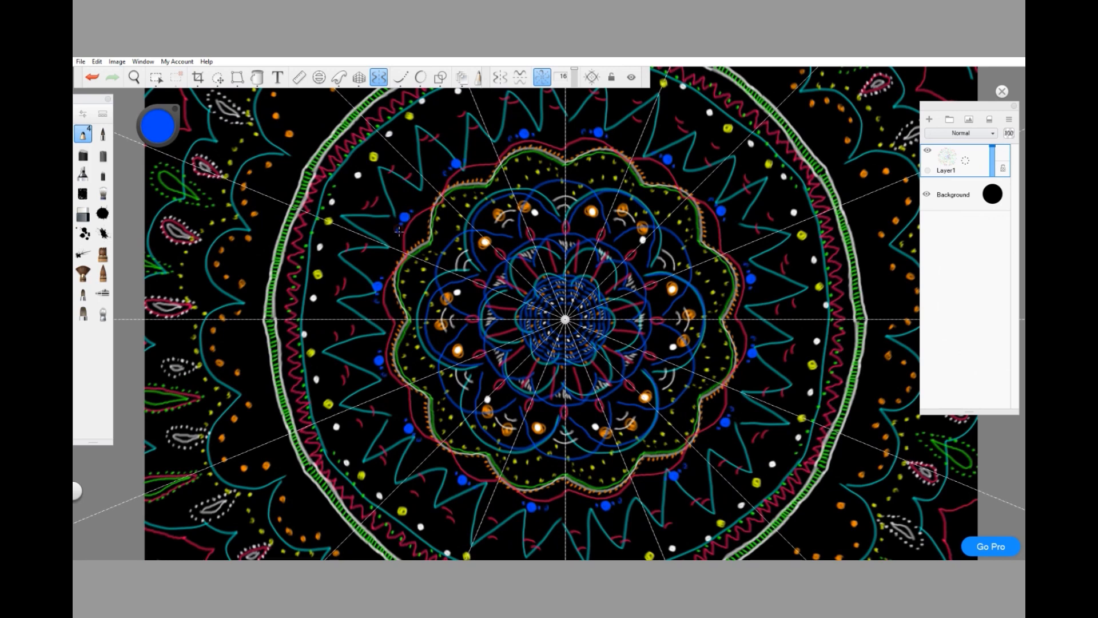
{"action": "left_click_drag", "start_coordinate": [399, 230], "coordinate": [398, 233]}
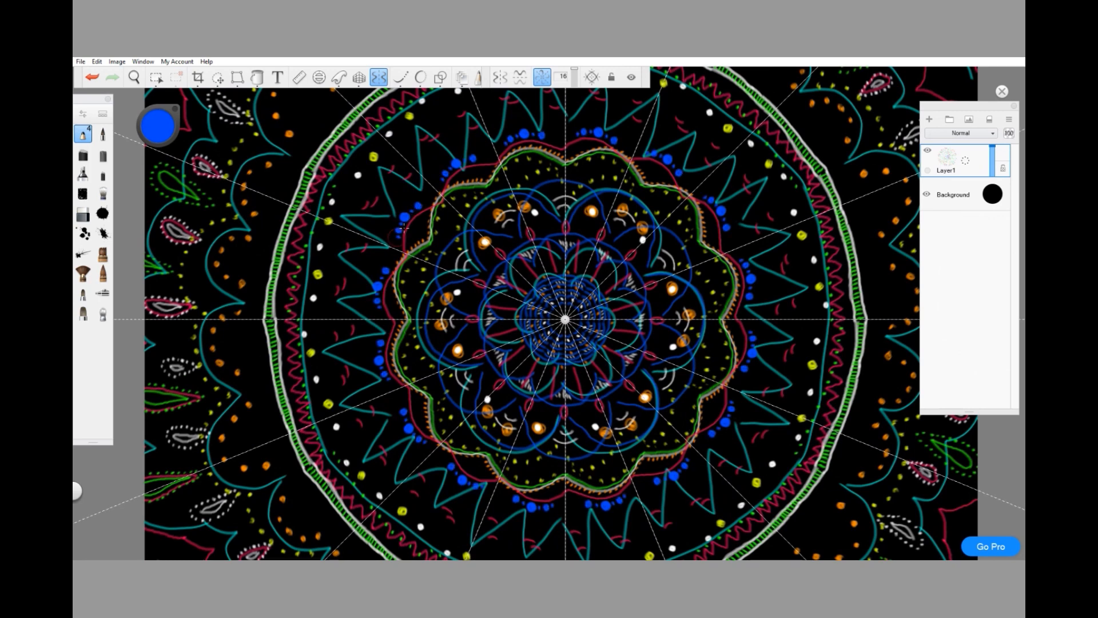
{"action": "left_click_drag", "start_coordinate": [431, 196], "coordinate": [439, 183]}
Add short blue strokes inside the orange-dotted ring in the canvas corners and all around the outside of the white-and-green ring
{"action": "scroll", "coordinate": [421, 180], "scroll_direction": "down", "scroll_amount": 3}
{"action": "scroll", "coordinate": [390, 124], "scroll_direction": "up", "scroll_amount": 5}
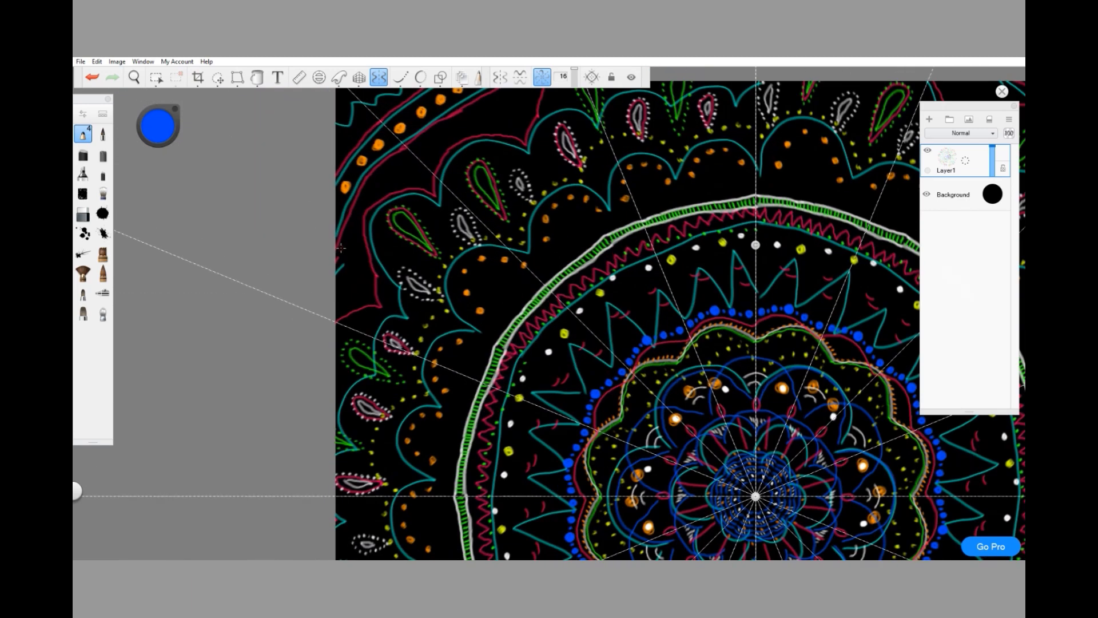
{"action": "mouse_move", "coordinate": [350, 252]}
{"action": "left_mouse_down"}
{"action": "mouse_move", "coordinate": [367, 188]}
{"action": "mouse_move", "coordinate": [375, 195]}
{"action": "mouse_move", "coordinate": [369, 181]}
{"action": "mouse_move", "coordinate": [378, 189]}
{"action": "mouse_move", "coordinate": [375, 176]}
{"action": "mouse_move", "coordinate": [378, 188]}
{"action": "mouse_move", "coordinate": [386, 167]}
{"action": "mouse_move", "coordinate": [410, 155]}
{"action": "left_mouse_up"}
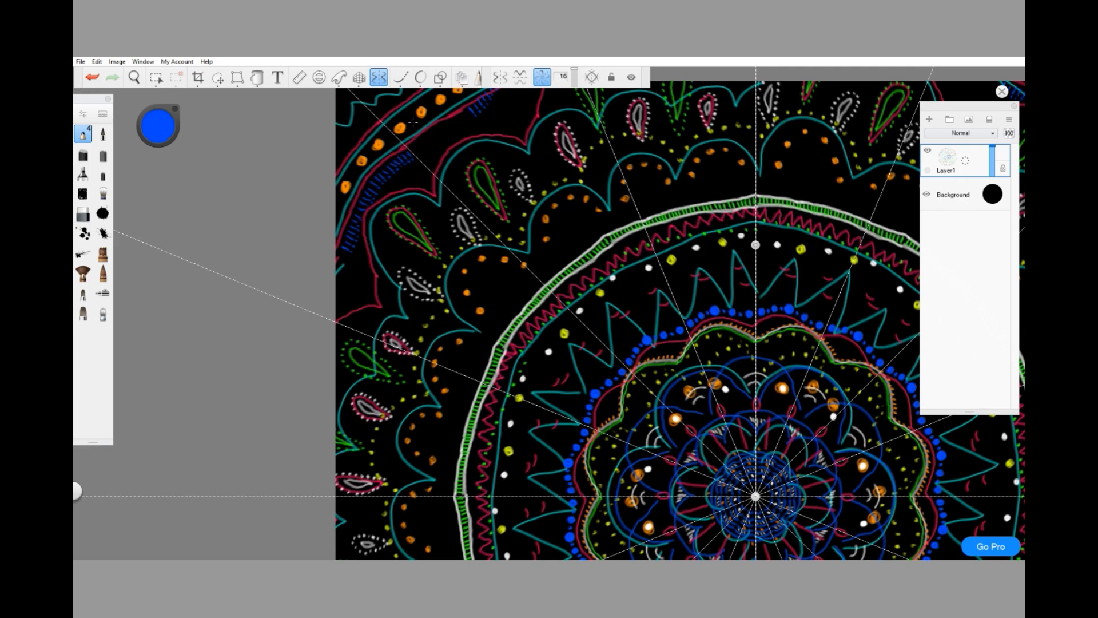
{"action": "scroll", "coordinate": [413, 122], "scroll_direction": "down", "scroll_amount": 5}
{"action": "scroll", "coordinate": [475, 166], "scroll_direction": "up", "scroll_amount": 5}
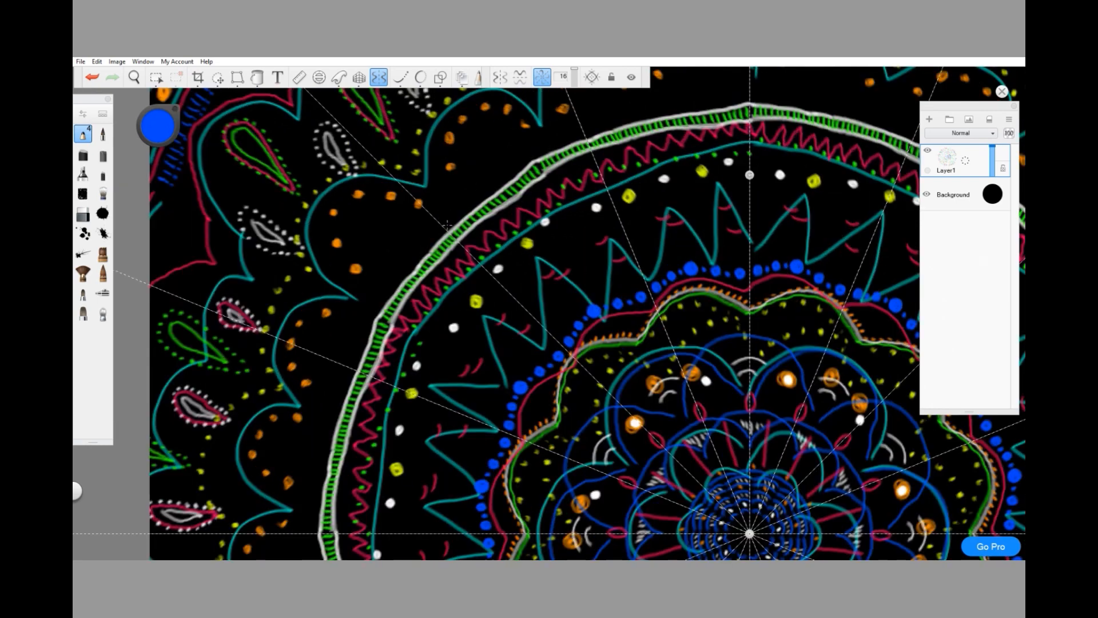
{"action": "mouse_move", "coordinate": [446, 222]}
{"action": "left_mouse_down"}
{"action": "mouse_move", "coordinate": [492, 174]}
{"action": "mouse_move", "coordinate": [520, 164]}
{"action": "mouse_move", "coordinate": [524, 144]}
{"action": "mouse_move", "coordinate": [529, 158]}
{"action": "mouse_move", "coordinate": [577, 126]}
{"action": "left_mouse_up"}
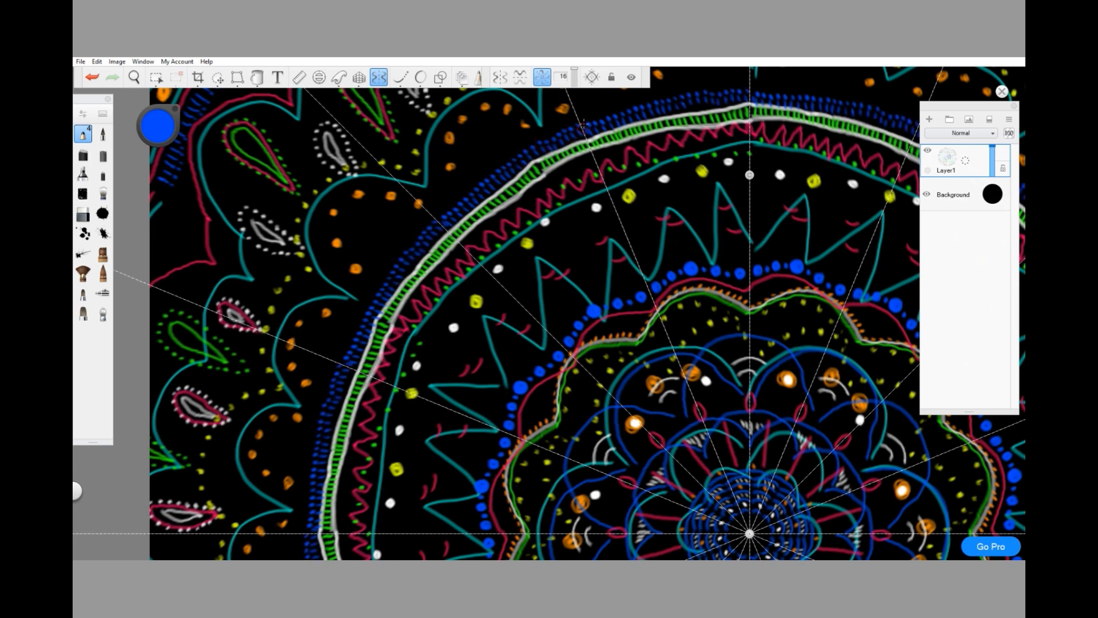
Turn off the symmetry guides to view the whole mandala without them, and turn radial symmetry back on
{"action": "scroll", "coordinate": [429, 196], "scroll_direction": "down", "scroll_amount": 3}
{"action": "scroll", "coordinate": [570, 248], "scroll_direction": "down", "scroll_amount": 3}
{"action": "left_click", "coordinate": [378, 79]}
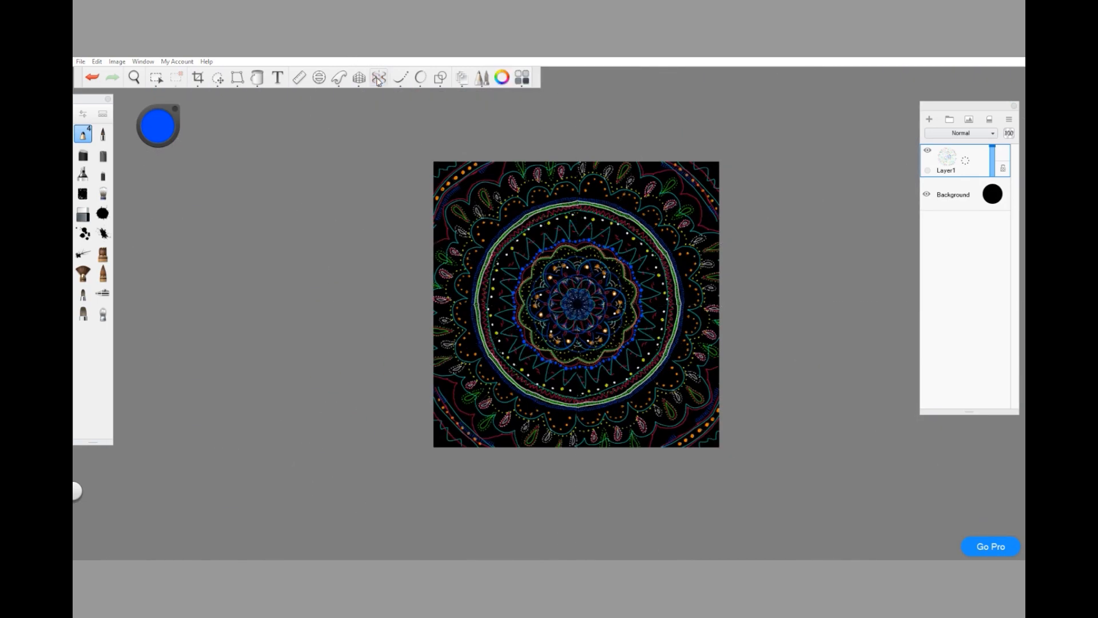
{"action": "scroll", "coordinate": [672, 232], "scroll_direction": "up", "scroll_amount": 3}
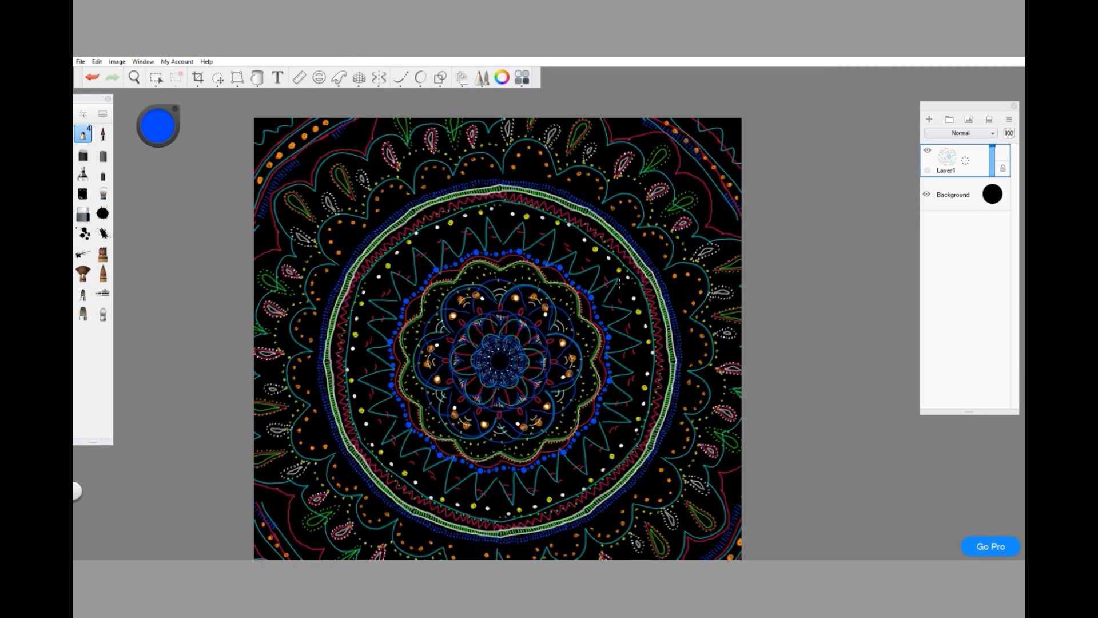
{"action": "left_click", "coordinate": [378, 77]}
Switch the brush colour to orange and draw two rows of hanging arcs across the cyan zigzag band
{"action": "scroll", "coordinate": [413, 289], "scroll_direction": "up", "scroll_amount": 3}
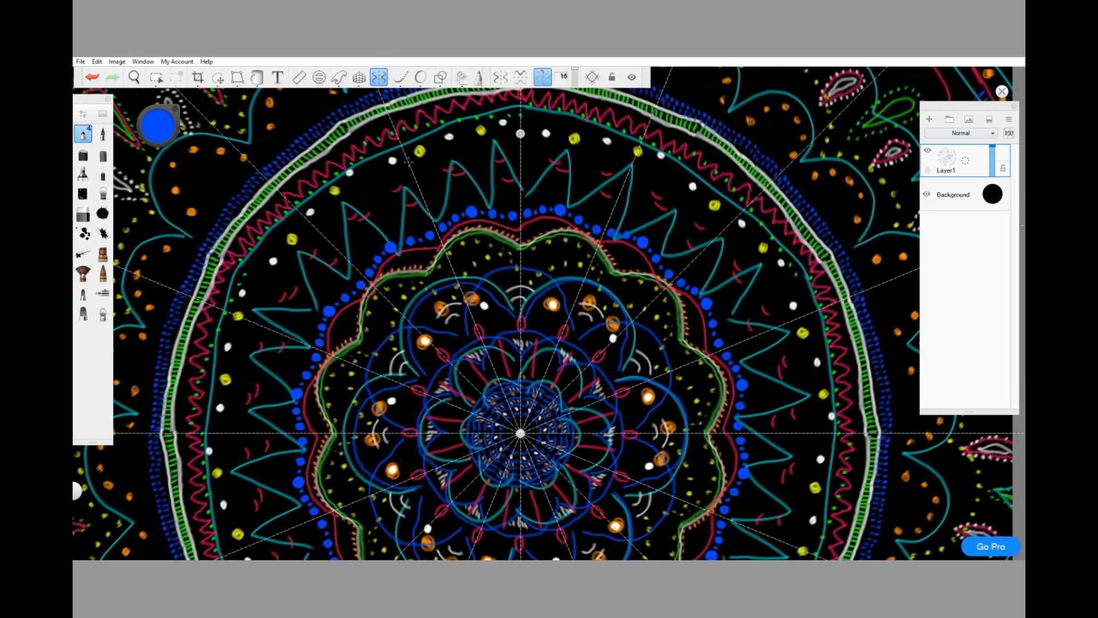
{"action": "left_click", "coordinate": [163, 122]}
{"action": "left_click", "coordinate": [169, 111]}
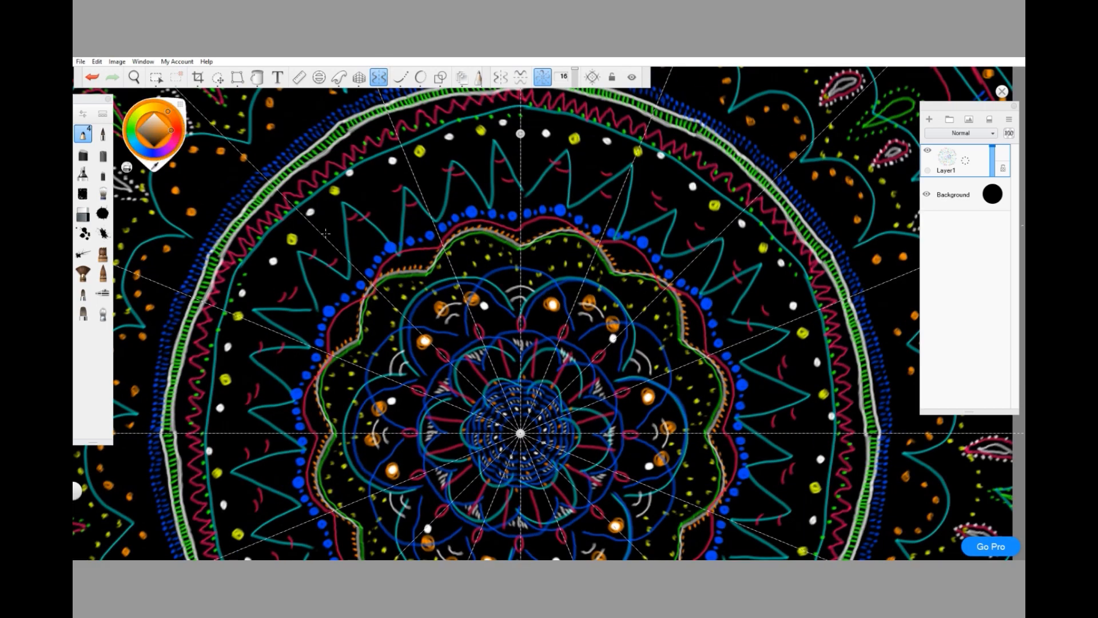
{"action": "mouse_move", "coordinate": [326, 234]}
{"action": "left_mouse_down"}
{"action": "mouse_move", "coordinate": [413, 175]}
{"action": "mouse_move", "coordinate": [390, 247]}
{"action": "left_mouse_up"}
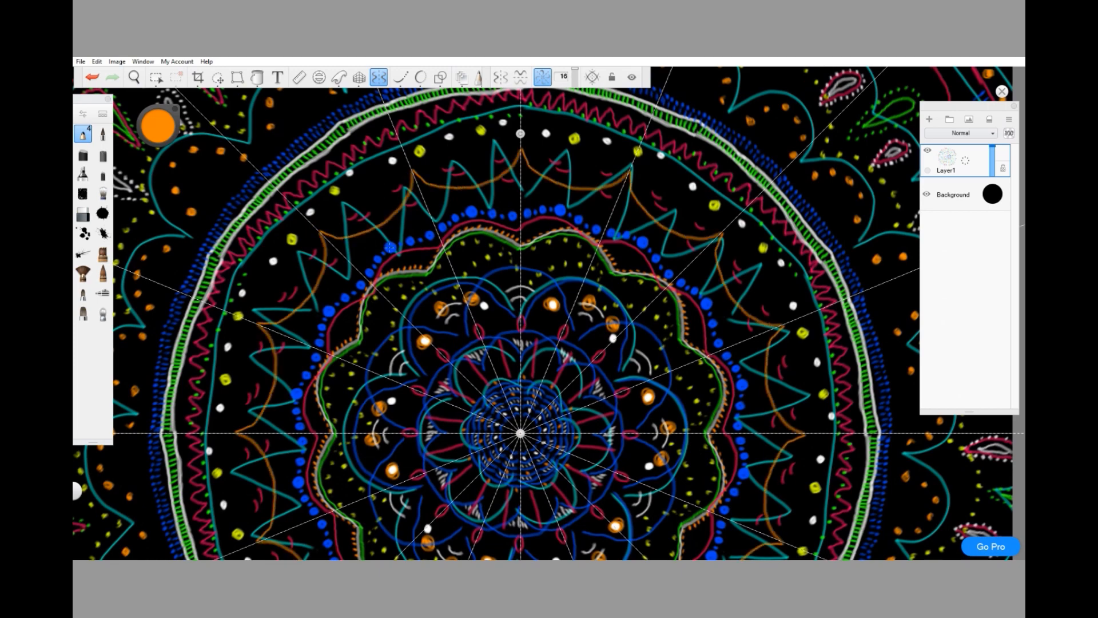
{"action": "mouse_move", "coordinate": [297, 208]}
{"action": "left_mouse_down"}
{"action": "mouse_move", "coordinate": [331, 209]}
{"action": "mouse_move", "coordinate": [400, 141]}
{"action": "left_mouse_up"}
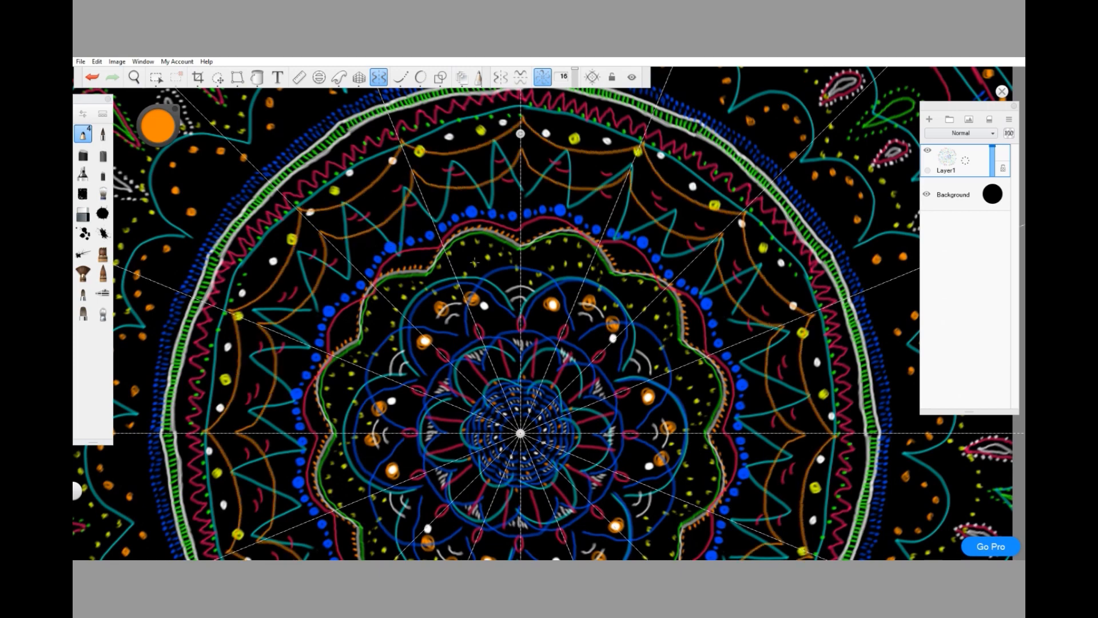
Draw an orange looping line along the dotted corner rings and orange scallops just outside the ring of blue strokes
{"action": "scroll", "coordinate": [471, 261], "scroll_direction": "down", "scroll_amount": 3}
{"action": "scroll", "coordinate": [345, 143], "scroll_direction": "up", "scroll_amount": 3}
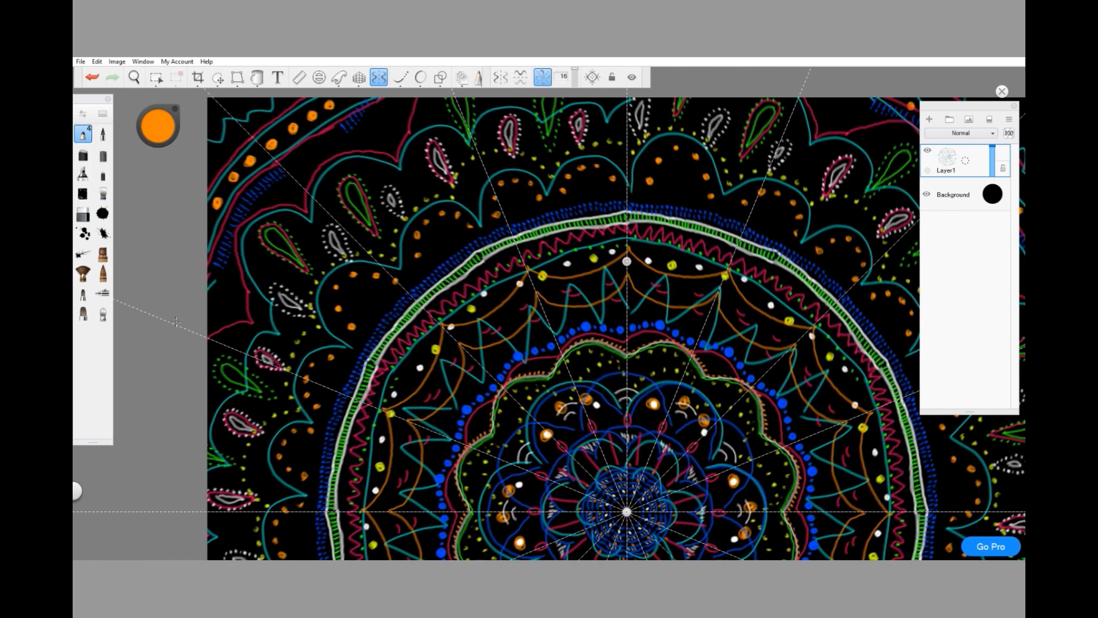
{"action": "mouse_move", "coordinate": [181, 327]}
{"action": "left_mouse_down"}
{"action": "mouse_move", "coordinate": [180, 303]}
{"action": "mouse_move", "coordinate": [214, 222]}
{"action": "mouse_move", "coordinate": [252, 175]}
{"action": "mouse_move", "coordinate": [283, 167]}
{"action": "left_mouse_up"}
{"action": "scroll", "coordinate": [282, 171], "scroll_direction": "down", "scroll_amount": 2}
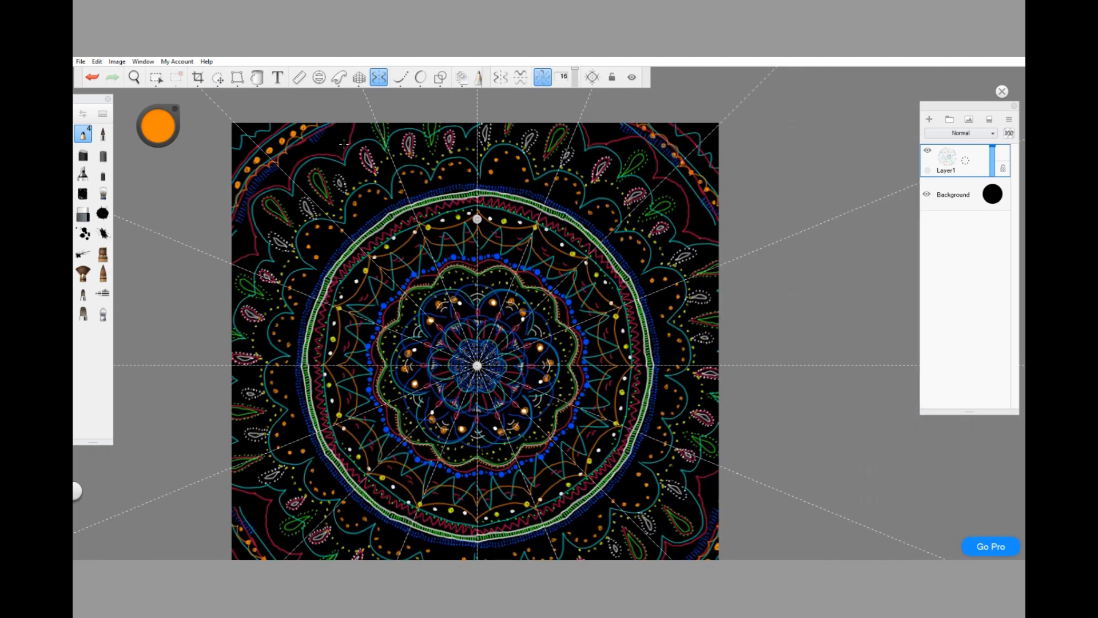
{"action": "scroll", "coordinate": [321, 260], "scroll_direction": "up", "scroll_amount": 3}
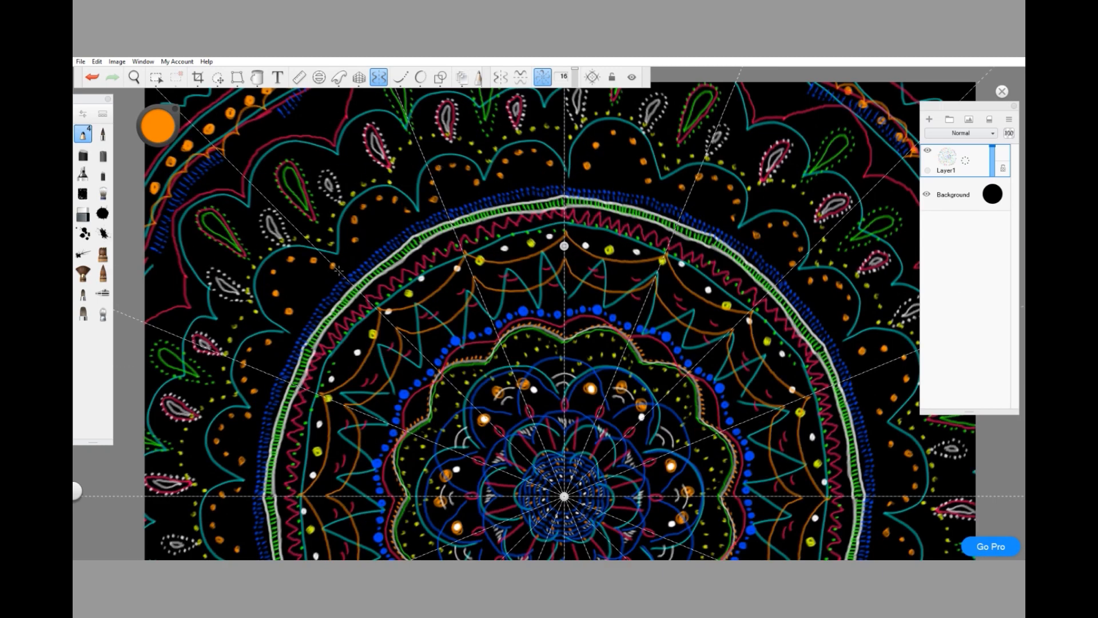
{"action": "mouse_move", "coordinate": [337, 271]}
{"action": "left_mouse_down"}
{"action": "mouse_move", "coordinate": [375, 228]}
{"action": "mouse_move", "coordinate": [445, 205]}
{"action": "left_mouse_up"}
Draw an orange ring linking the pink ovals around the central flower and add short orange ticks along it
{"action": "scroll", "coordinate": [445, 195], "scroll_direction": "down", "scroll_amount": 3}
{"action": "scroll", "coordinate": [504, 280], "scroll_direction": "up", "scroll_amount": 5}
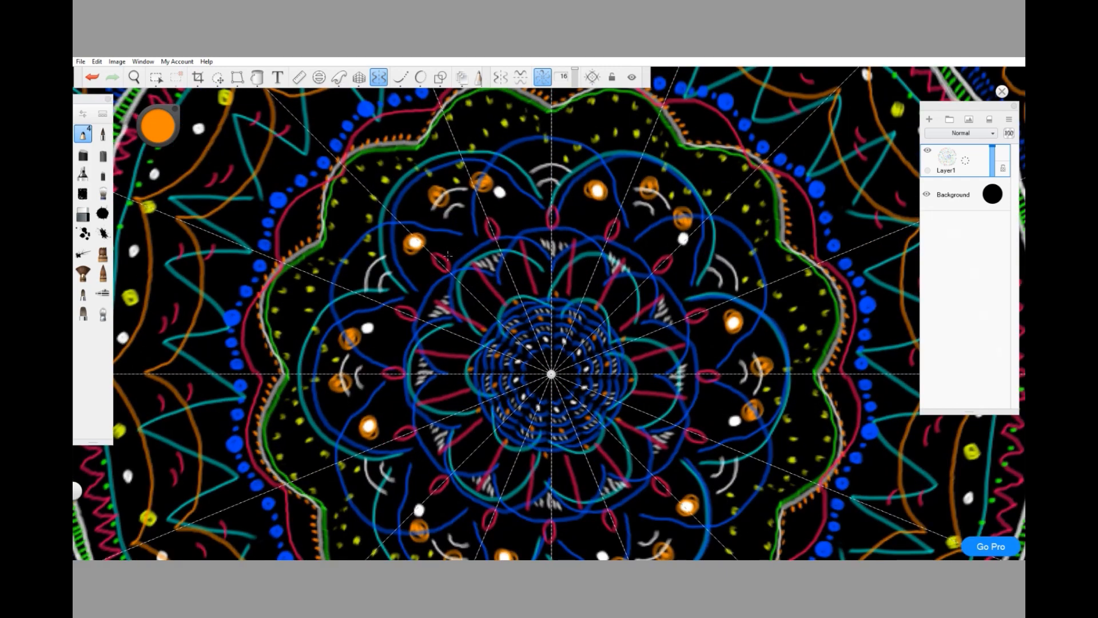
{"action": "left_click_drag", "start_coordinate": [451, 257], "coordinate": [476, 233]}
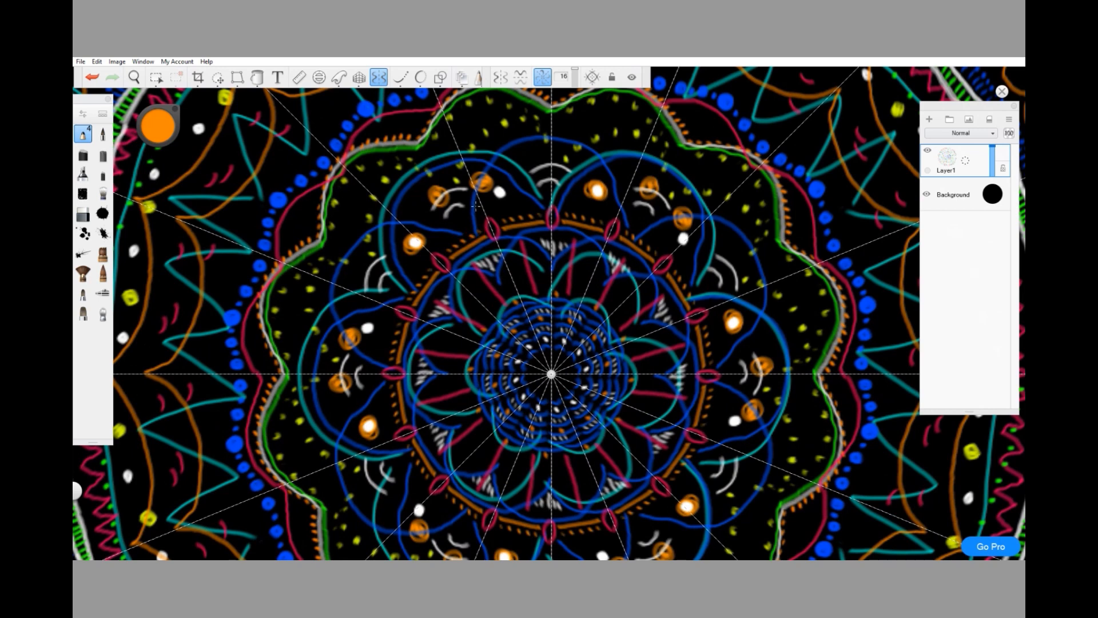
Switch the brush colour to yellow and draw two rows of scallops outside the orange ring around the central flower
{"action": "left_click", "coordinate": [161, 134]}
{"action": "left_click", "coordinate": [172, 108]}
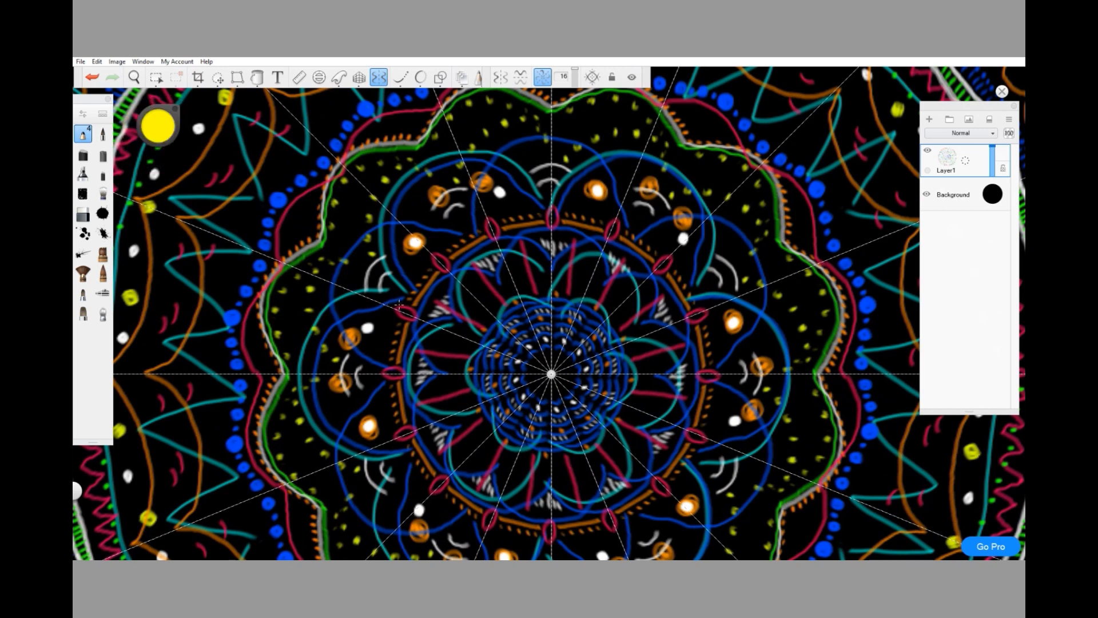
{"action": "mouse_move", "coordinate": [398, 304]}
{"action": "left_mouse_down"}
{"action": "mouse_move", "coordinate": [433, 253]}
{"action": "mouse_move", "coordinate": [433, 200]}
{"action": "mouse_move", "coordinate": [475, 191]}
{"action": "left_mouse_up"}
{"action": "scroll", "coordinate": [537, 209], "scroll_direction": "down", "scroll_amount": 6}
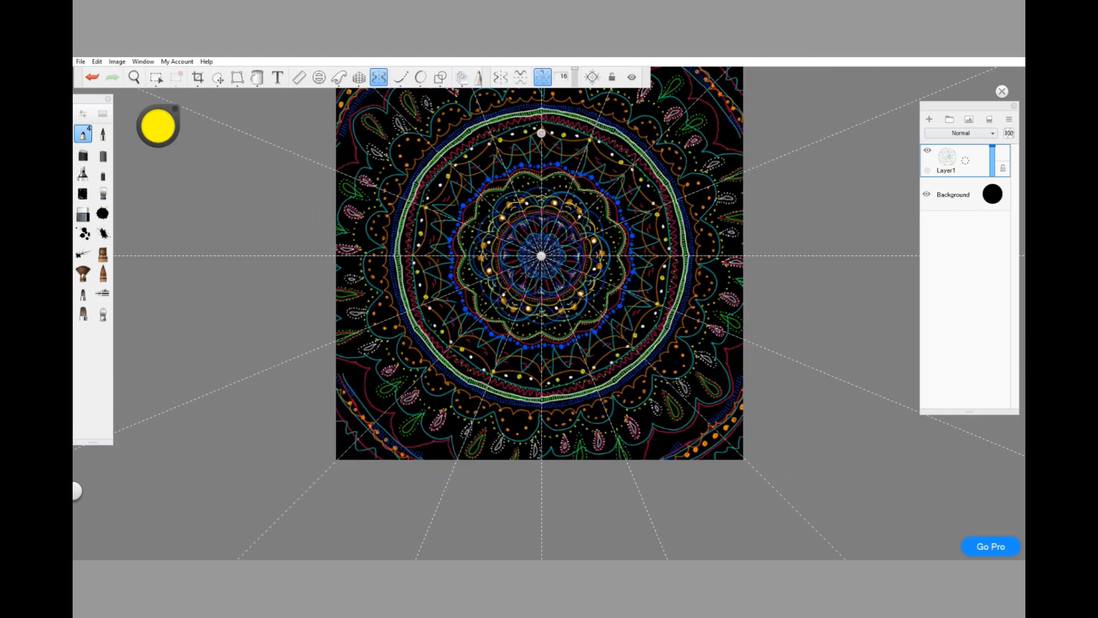
Draw a yellow zigzag star around the blue centre and a small yellow ring at the mandala's midpoint
{"action": "scroll", "coordinate": [544, 241], "scroll_direction": "up", "scroll_amount": 6}
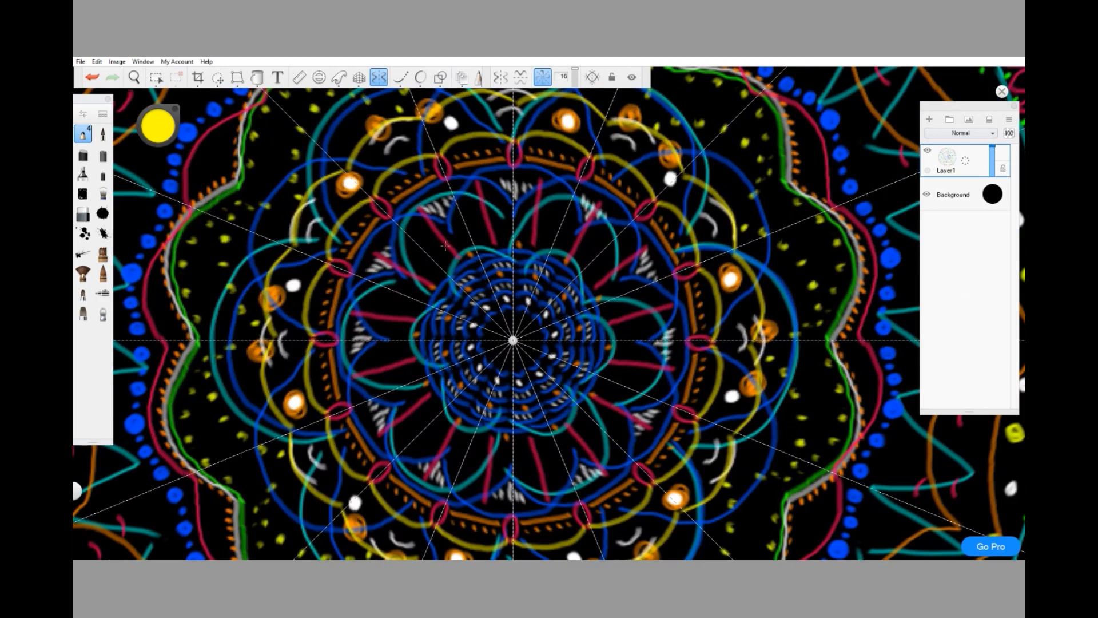
{"action": "mouse_move", "coordinate": [424, 252]}
{"action": "left_mouse_down"}
{"action": "mouse_move", "coordinate": [459, 255]}
{"action": "mouse_move", "coordinate": [467, 224]}
{"action": "left_mouse_up"}
{"action": "scroll", "coordinate": [502, 226], "scroll_direction": "down", "scroll_amount": 4}
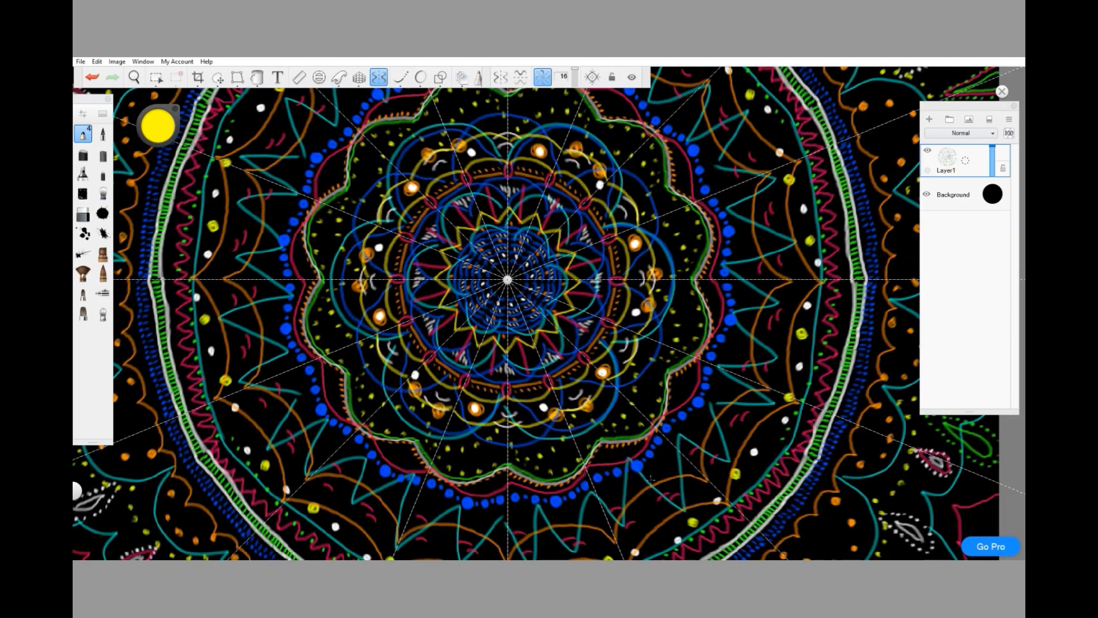
{"action": "scroll", "coordinate": [526, 235], "scroll_direction": "up", "scroll_amount": 5}
{"action": "scroll", "coordinate": [555, 308], "scroll_direction": "up", "scroll_amount": 1}
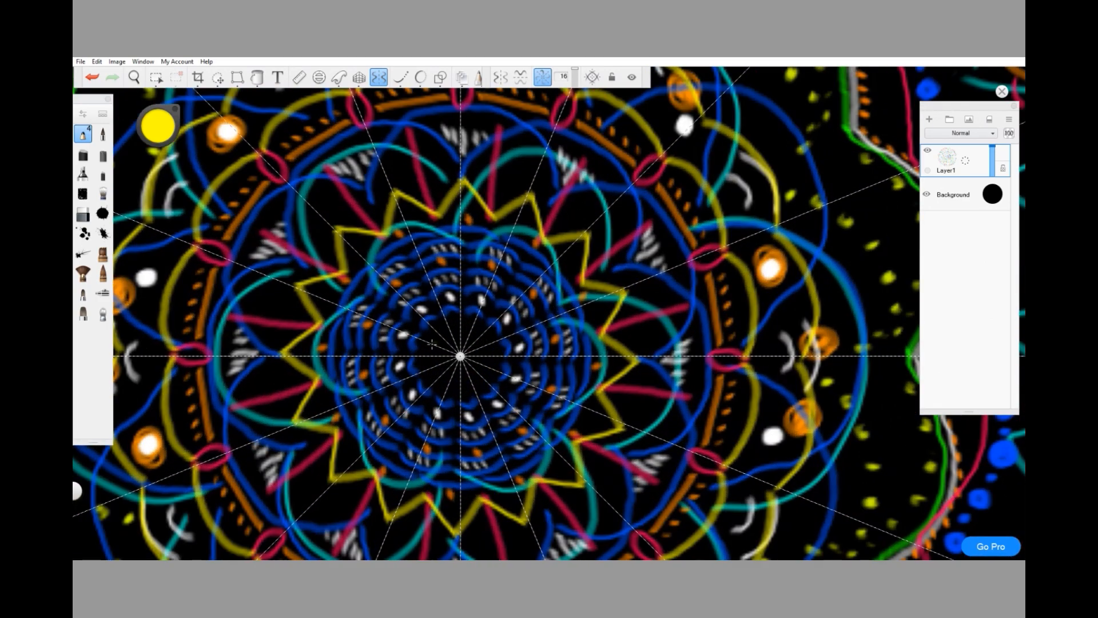
{"action": "left_click_drag", "start_coordinate": [431, 344], "coordinate": [441, 343]}
{"action": "scroll", "coordinate": [434, 330], "scroll_direction": "down", "scroll_amount": 5}
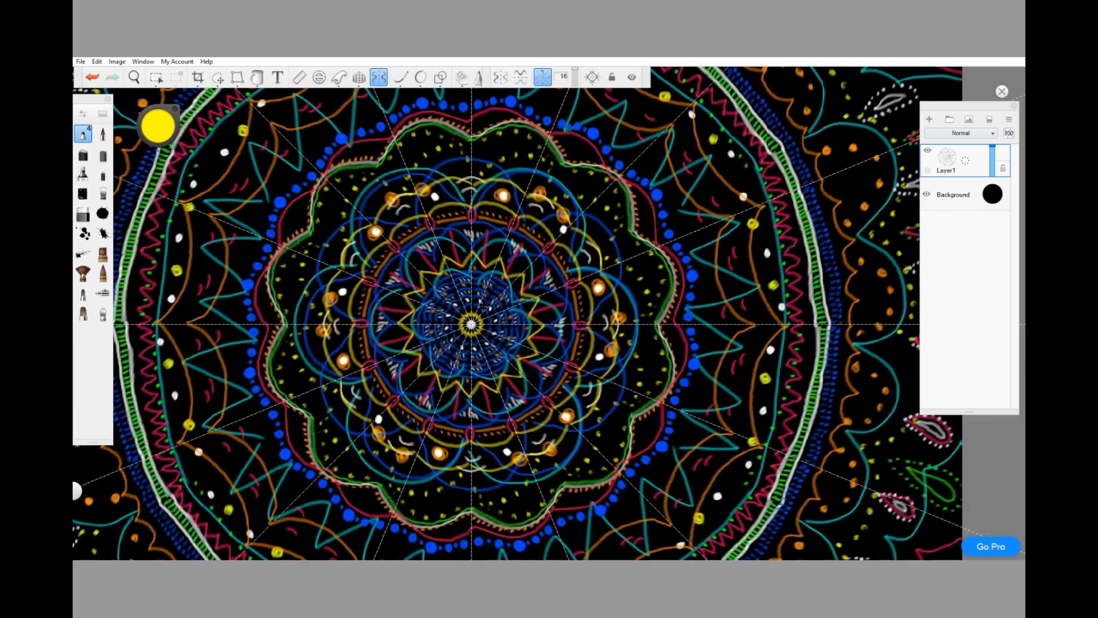
Draw yellow scallops across the orange-dotted cyan arches outside the ring of blue strokes
{"action": "scroll", "coordinate": [605, 155], "scroll_direction": "up", "scroll_amount": 7}
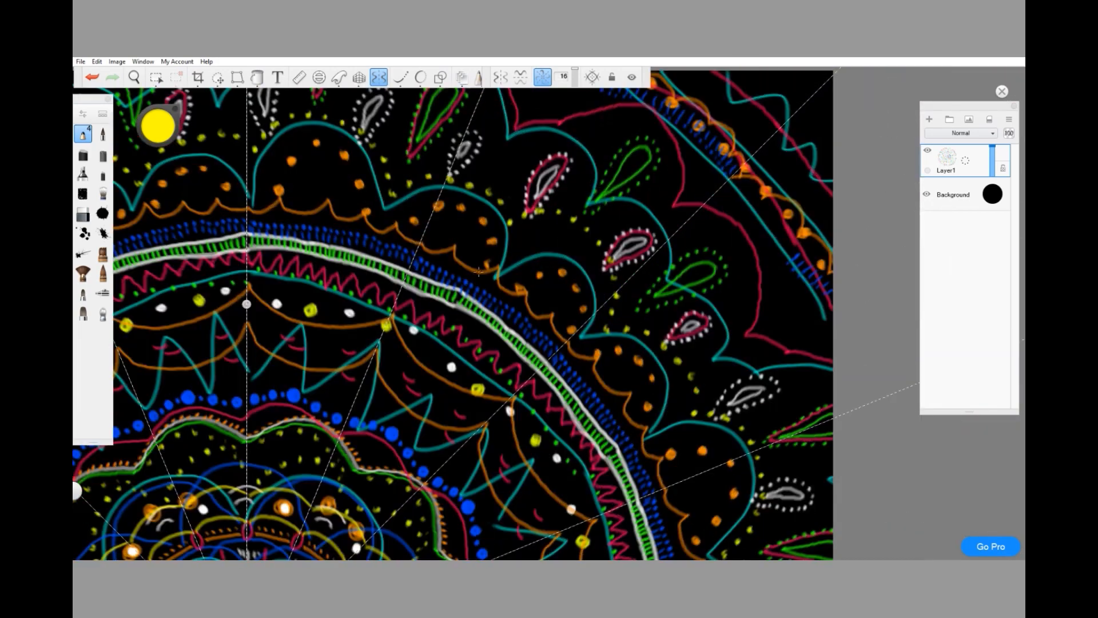
{"action": "mouse_move", "coordinate": [440, 194]}
{"action": "left_mouse_down"}
{"action": "mouse_move", "coordinate": [484, 226]}
{"action": "mouse_move", "coordinate": [487, 276]}
{"action": "mouse_move", "coordinate": [511, 280]}
{"action": "mouse_move", "coordinate": [487, 287]}
{"action": "mouse_move", "coordinate": [566, 272]}
{"action": "mouse_move", "coordinate": [581, 292]}
{"action": "mouse_move", "coordinate": [578, 338]}
{"action": "left_mouse_up"}
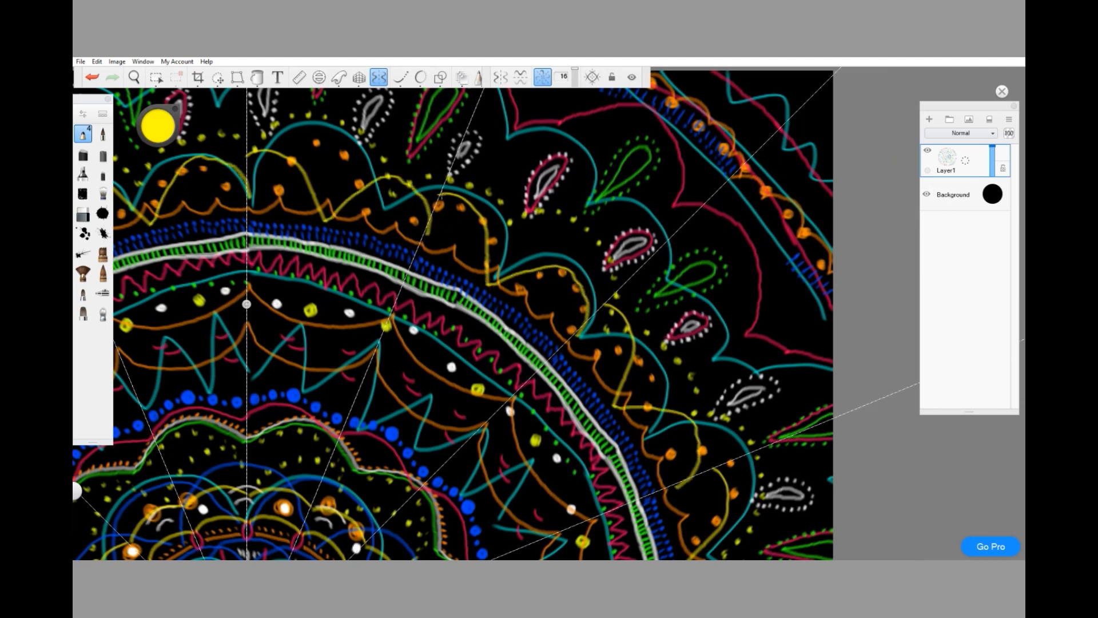
{"action": "scroll", "coordinate": [423, 183], "scroll_direction": "down", "scroll_amount": 5}
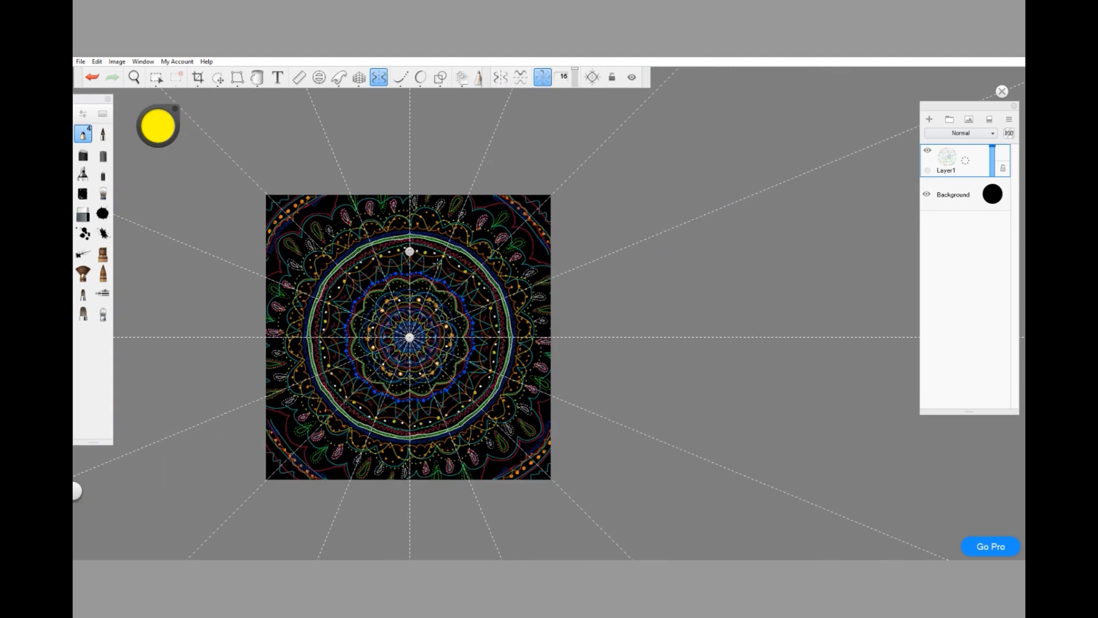
{"action": "scroll", "coordinate": [317, 223], "scroll_direction": "up", "scroll_amount": 5}
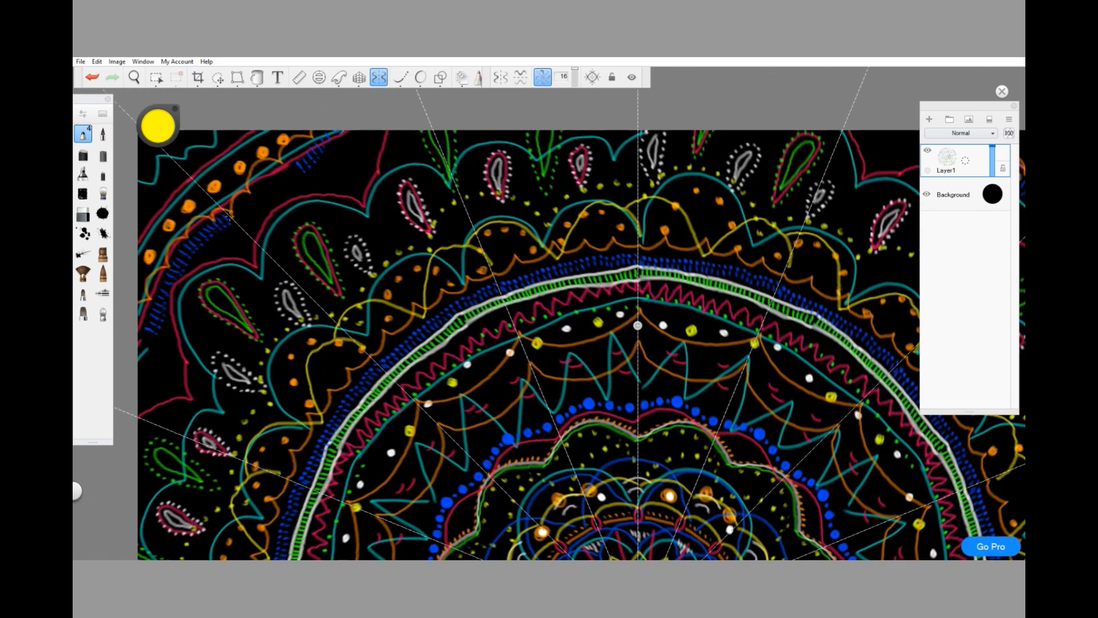
{"action": "scroll", "coordinate": [232, 218], "scroll_direction": "down", "scroll_amount": 5}
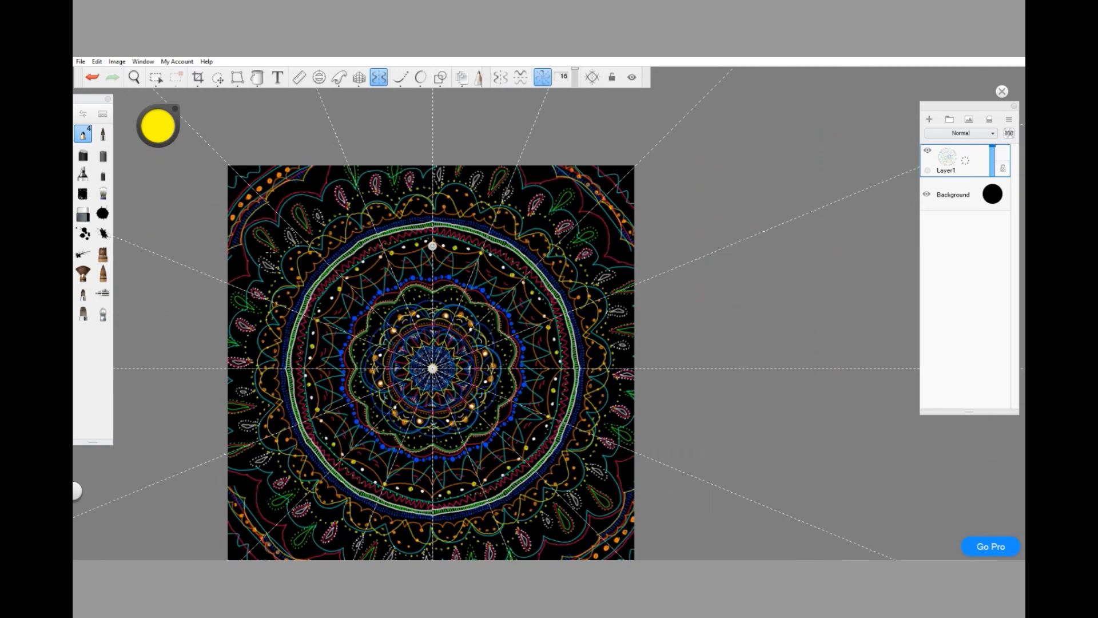
{"action": "scroll", "coordinate": [271, 251], "scroll_direction": "down", "scroll_amount": 2}
{"action": "scroll", "coordinate": [273, 263], "scroll_direction": "up", "scroll_amount": 5}
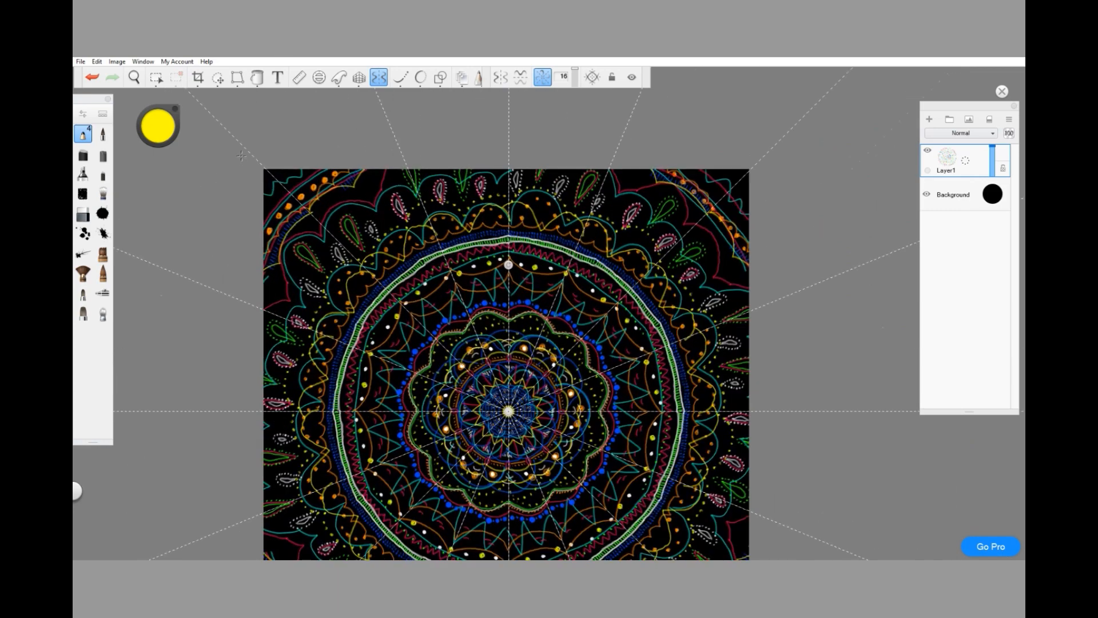
Dot small yellow spots inside the corners of the canvas, beyond the orange-dotted outer band
{"action": "left_click", "coordinate": [327, 243]}
{"action": "left_click", "coordinate": [338, 209]}
{"action": "left_click", "coordinate": [359, 233]}
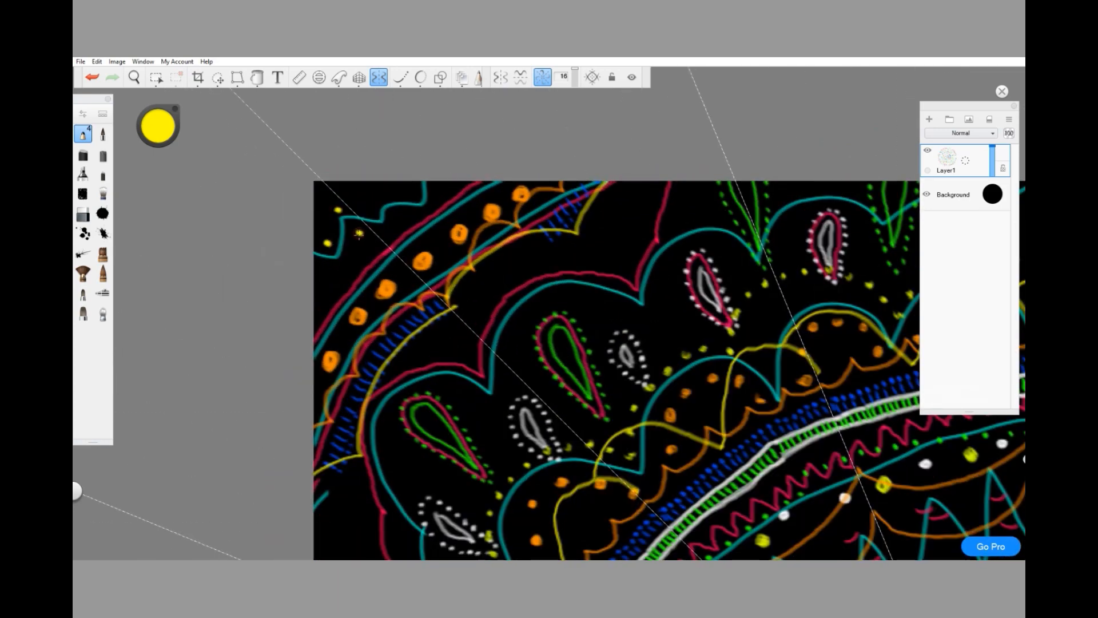
{"action": "left_click", "coordinate": [364, 198]}
{"action": "left_click", "coordinate": [393, 212]}
{"action": "left_click", "coordinate": [397, 186]}
{"action": "left_click", "coordinate": [323, 265]}
{"action": "left_click", "coordinate": [438, 187]}
Add short yellow ticks along the pink scalloped outline bordering the teardrop petals near the canvas corners
{"action": "scroll", "coordinate": [364, 196], "scroll_direction": "down", "scroll_amount": 5}
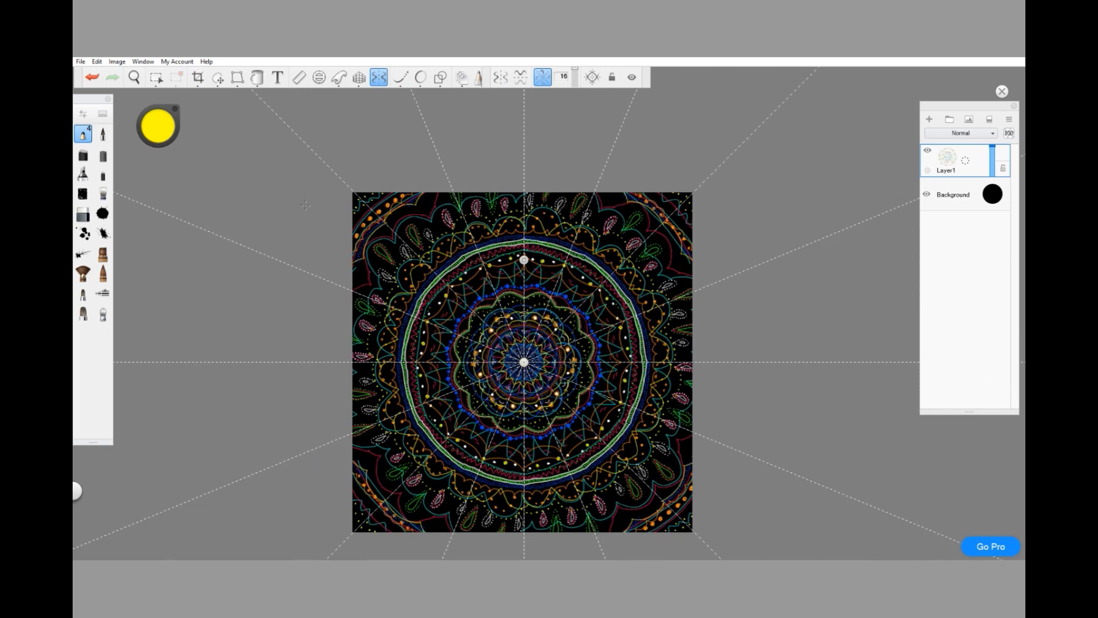
{"action": "scroll", "coordinate": [374, 193], "scroll_direction": "down", "scroll_amount": 3}
{"action": "scroll", "coordinate": [397, 437], "scroll_direction": "up", "scroll_amount": 3}
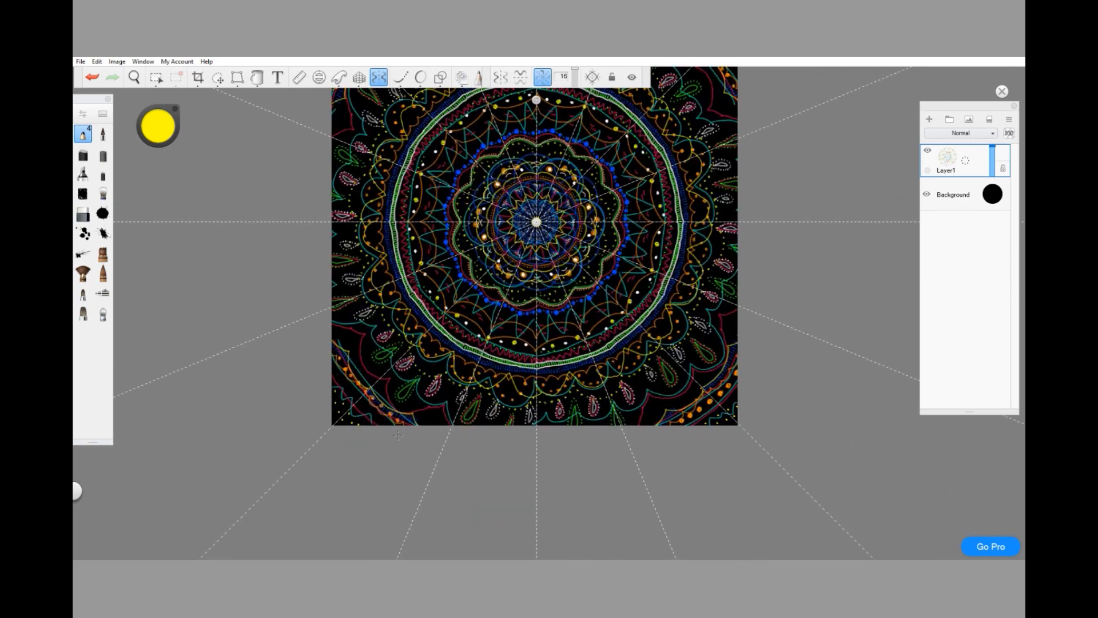
{"action": "scroll", "coordinate": [398, 435], "scroll_direction": "down", "scroll_amount": 1}
{"action": "scroll", "coordinate": [405, 378], "scroll_direction": "up", "scroll_amount": 5}
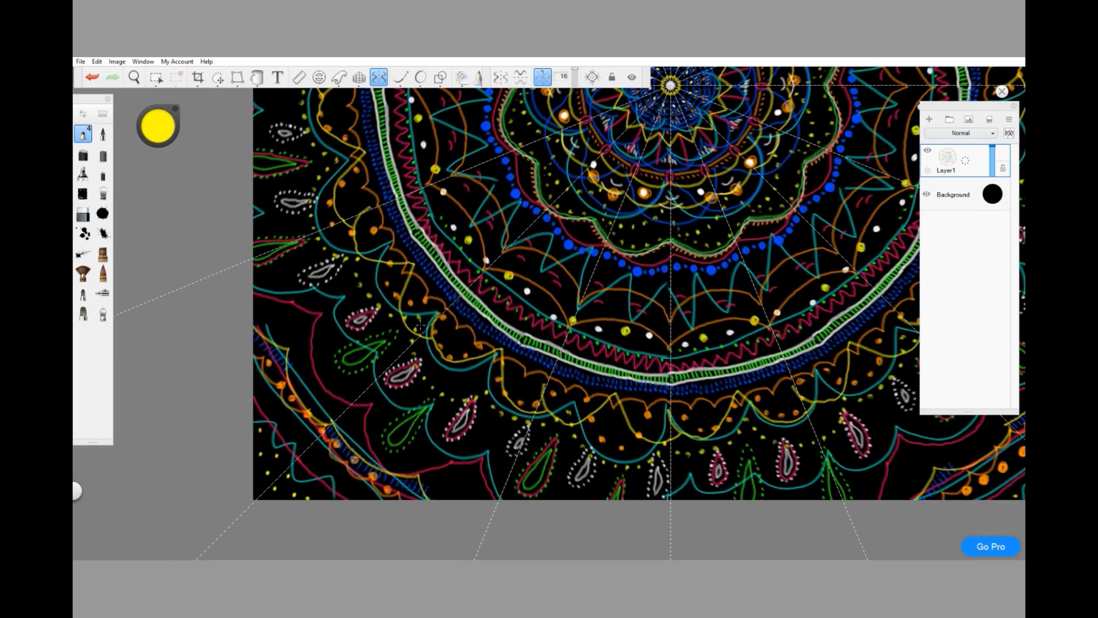
{"action": "mouse_move", "coordinate": [260, 303]}
{"action": "left_mouse_down"}
{"action": "mouse_move", "coordinate": [320, 322]}
{"action": "mouse_move", "coordinate": [305, 347]}
{"action": "mouse_move", "coordinate": [313, 384]}
{"action": "mouse_move", "coordinate": [336, 405]}
{"action": "mouse_move", "coordinate": [366, 408]}
{"action": "mouse_move", "coordinate": [360, 434]}
{"action": "mouse_move", "coordinate": [380, 467]}
{"action": "mouse_move", "coordinate": [420, 477]}
{"action": "mouse_move", "coordinate": [473, 469]}
{"action": "mouse_move", "coordinate": [486, 498]}
{"action": "left_mouse_up"}
Turn off the symmetry guides and view the whole mandala
{"action": "scroll", "coordinate": [630, 373], "scroll_direction": "down", "scroll_amount": 5}
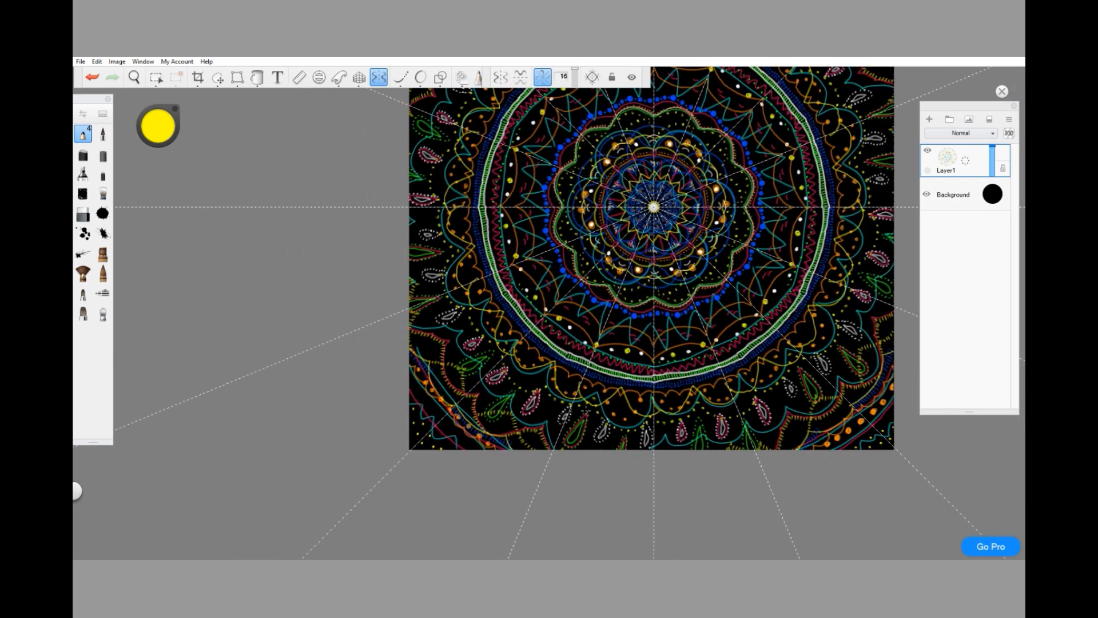
{"action": "left_click", "coordinate": [382, 79]}
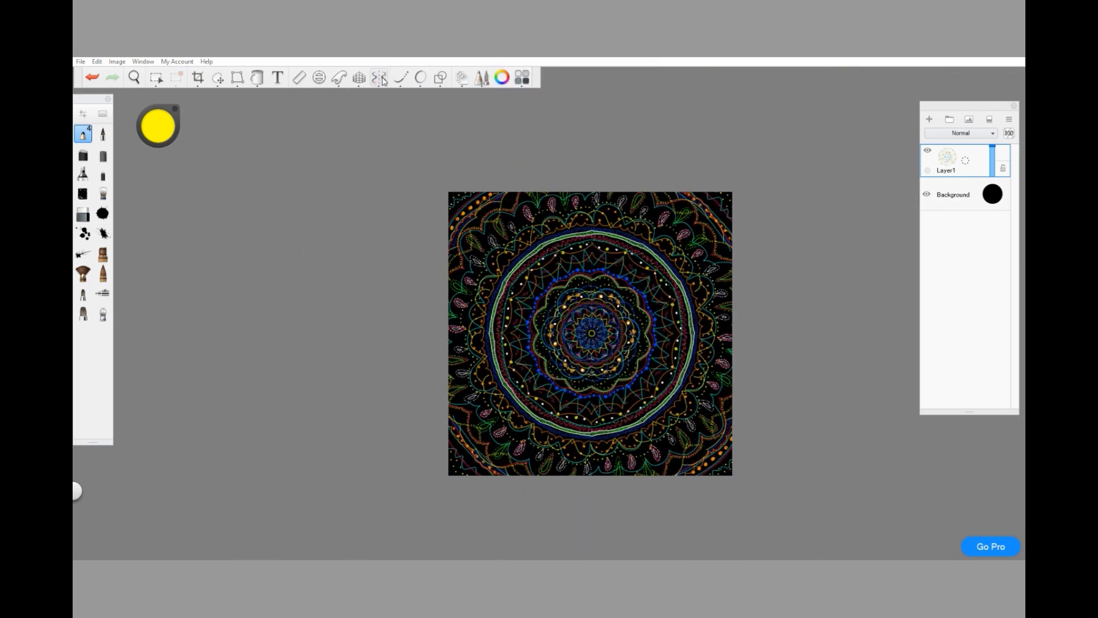
{"action": "scroll", "coordinate": [816, 174], "scroll_direction": "up", "scroll_amount": 3}
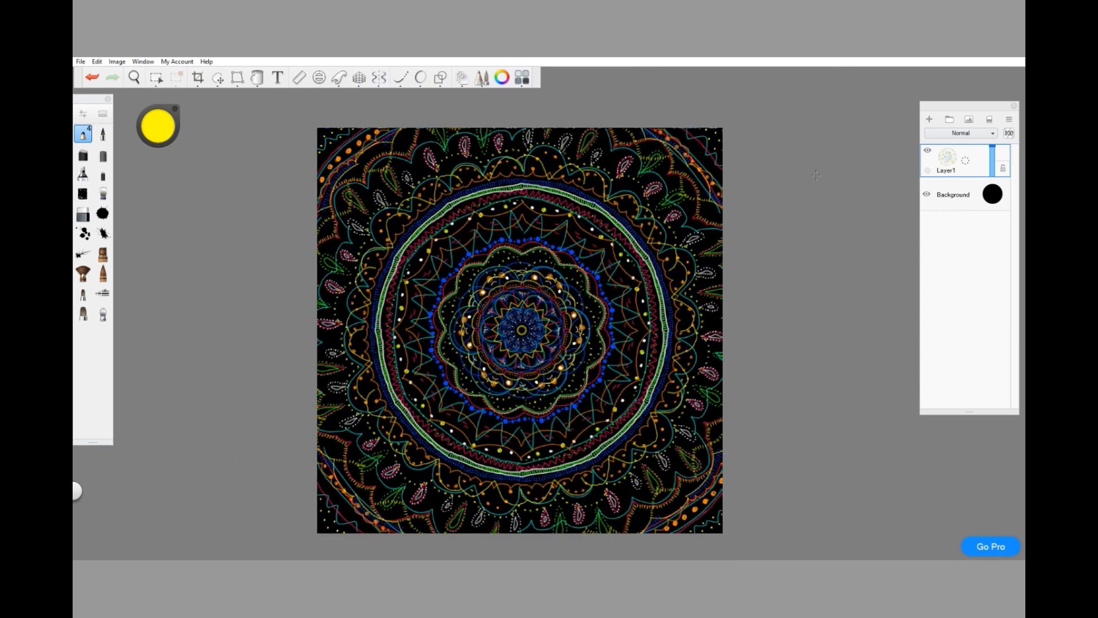